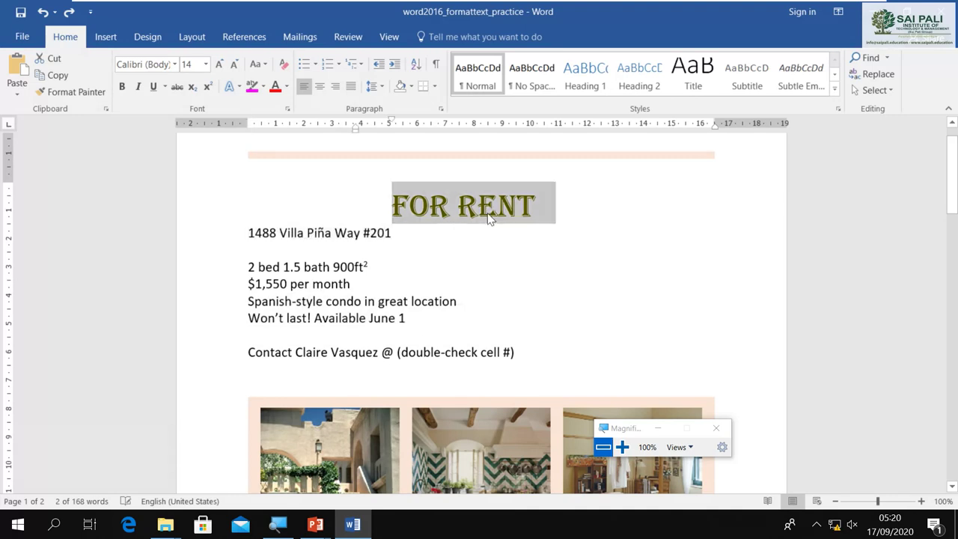
Undo all earlier formatting in the flyer, back to the plain, left-aligned "For Rent" heading.
key(ctrl+z)
key(ctrl+z)
key(ctrl+z)
key(ctrl+z)
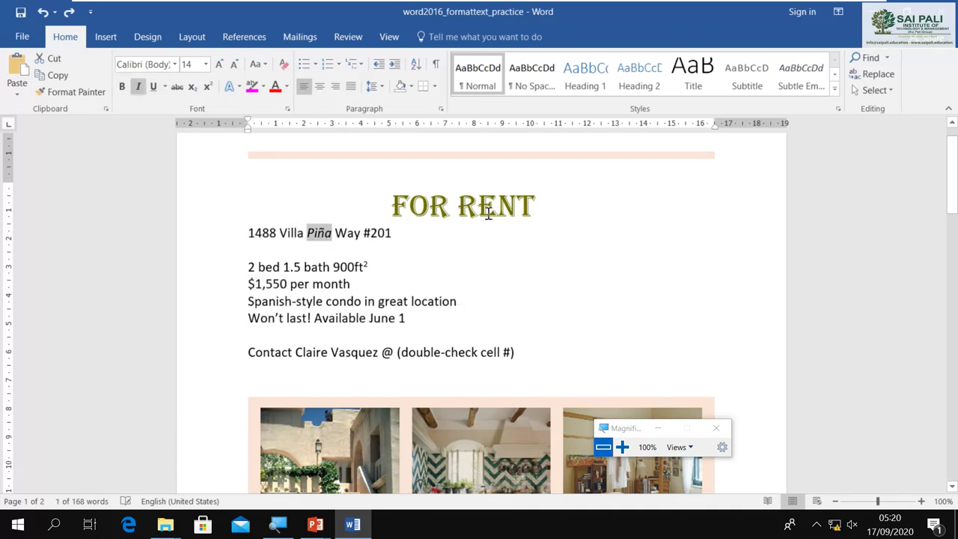
key(ctrl+z)
key(ctrl+z)
key(ctrl+z)
key(ctrl+z)
key(ctrl+z)
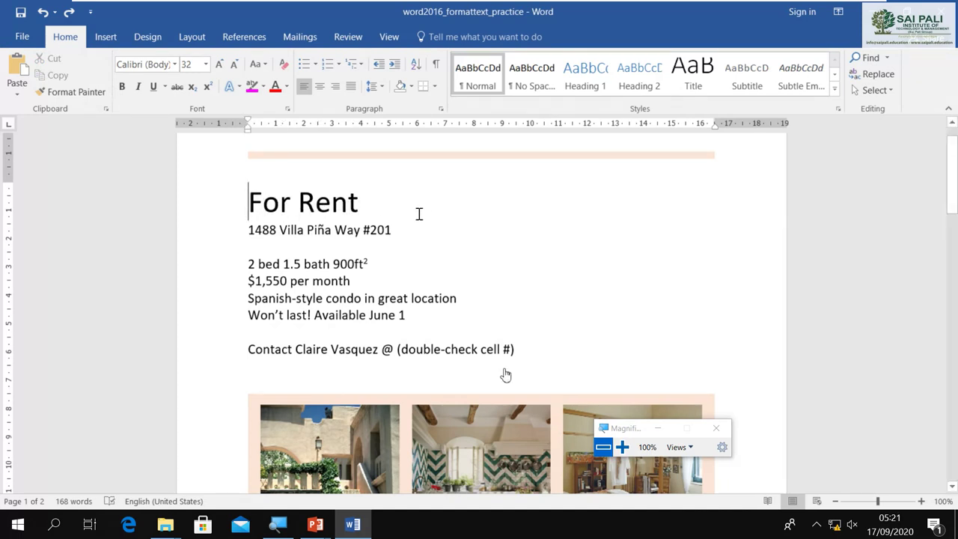
Switch to the Google Meet call, mute the unmuted participant for everyone, and return to the Word flyer.
key(alt+Tab)
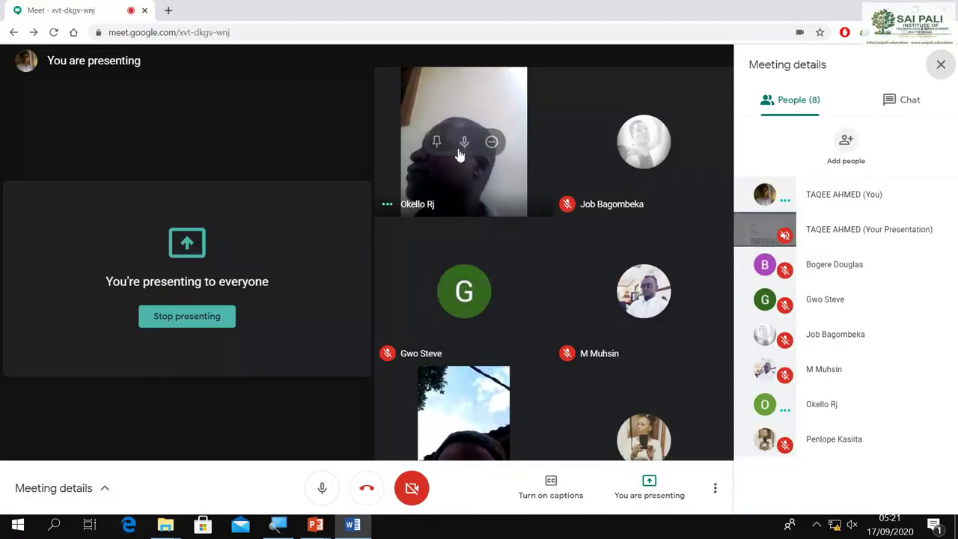
click(463, 142)
click(550, 300)
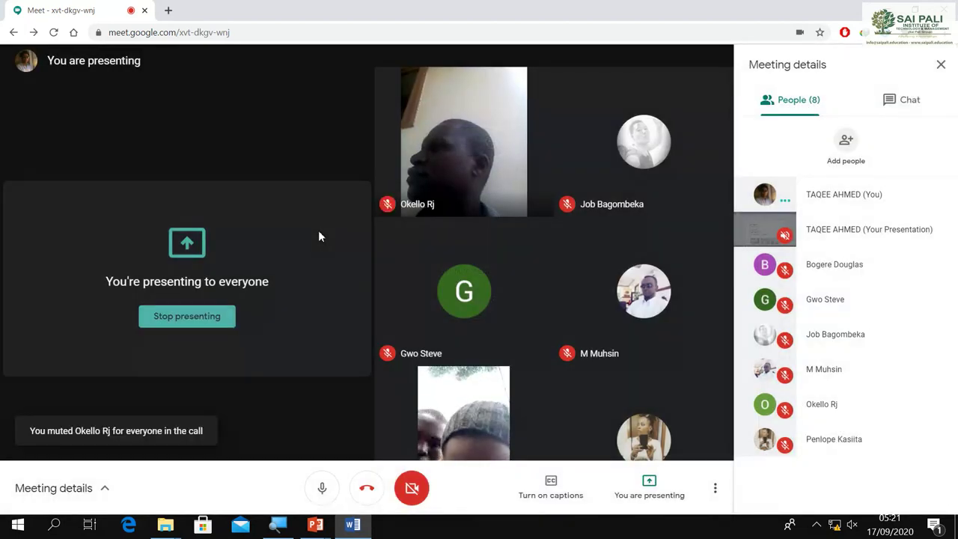
key(alt+Tab)
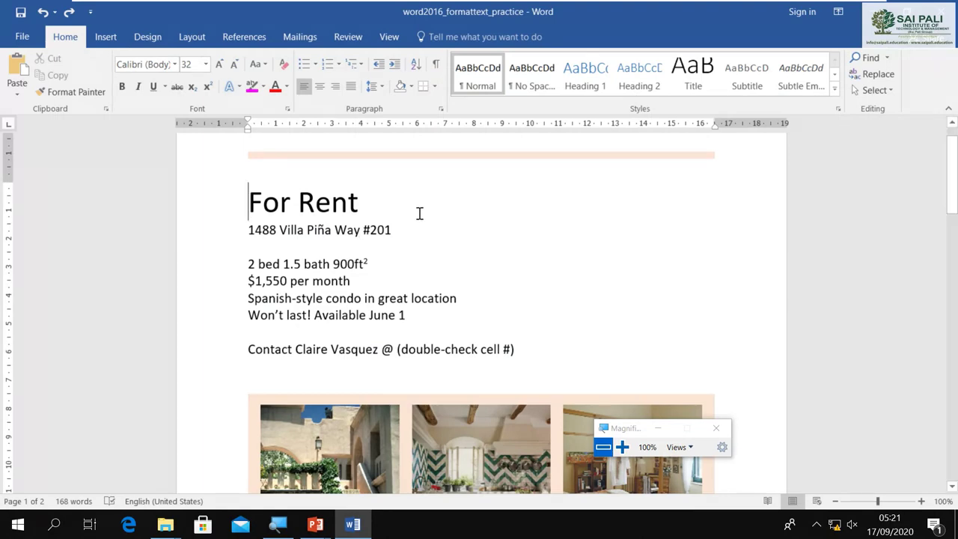
Magnify the screen to 200% with Magnifier and move its window clear of the flyer's heading.
key(alt+Tab)
key(alt+Tab)
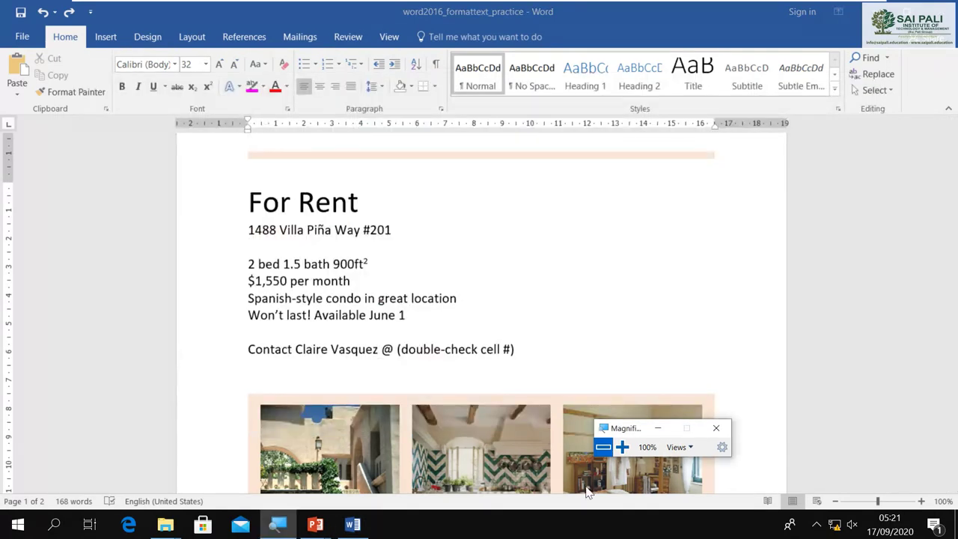
click(622, 447)
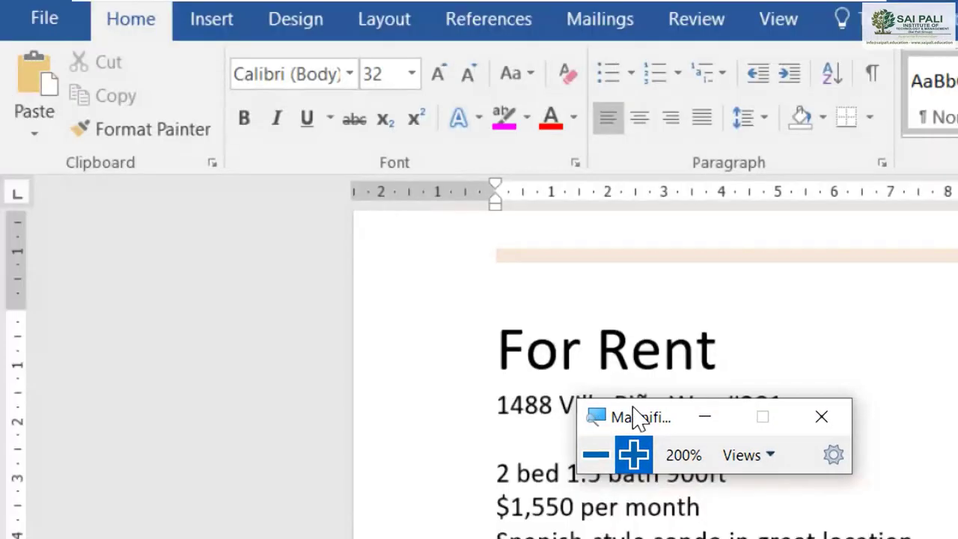
drag(644, 423, 407, 503)
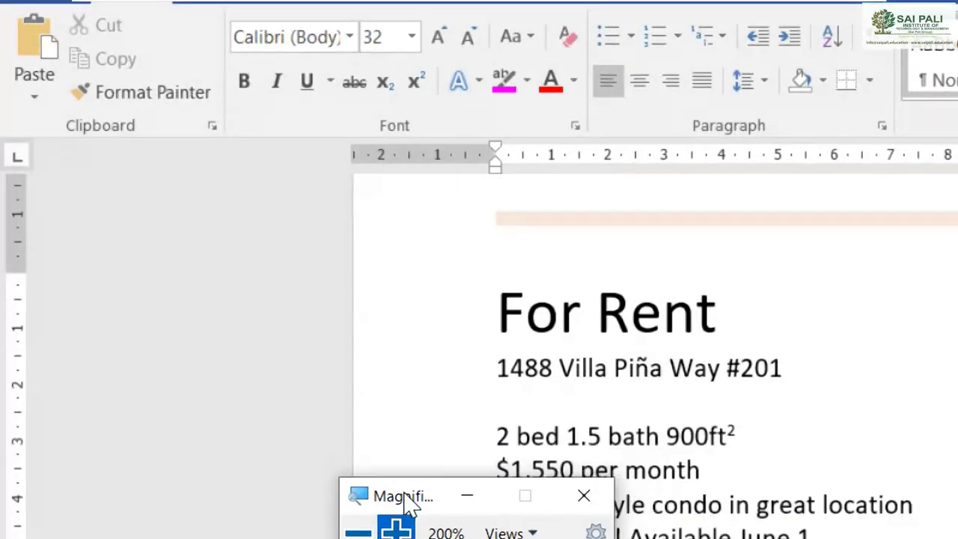
Select the "For Rent" heading and set its font size to 16.
click(506, 301)
drag(500, 312, 718, 338)
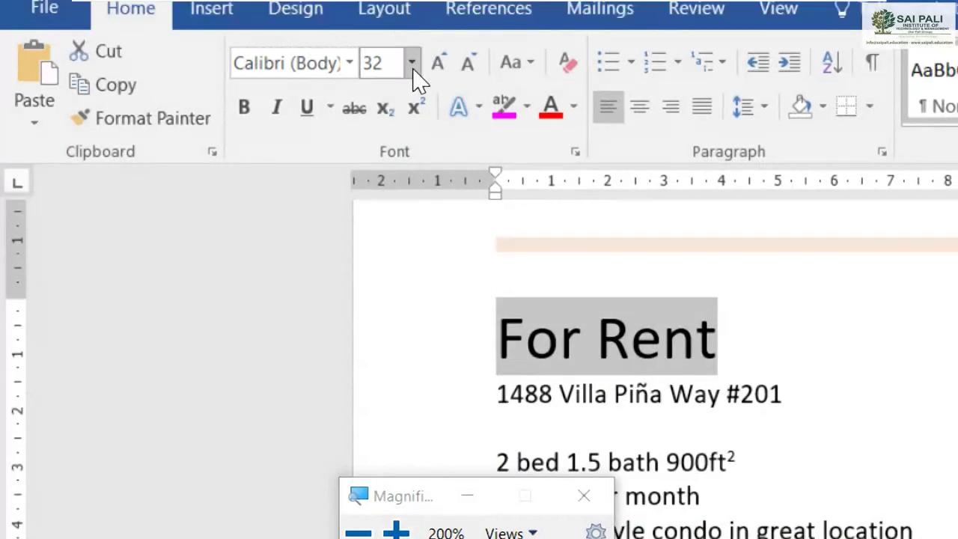
click(411, 37)
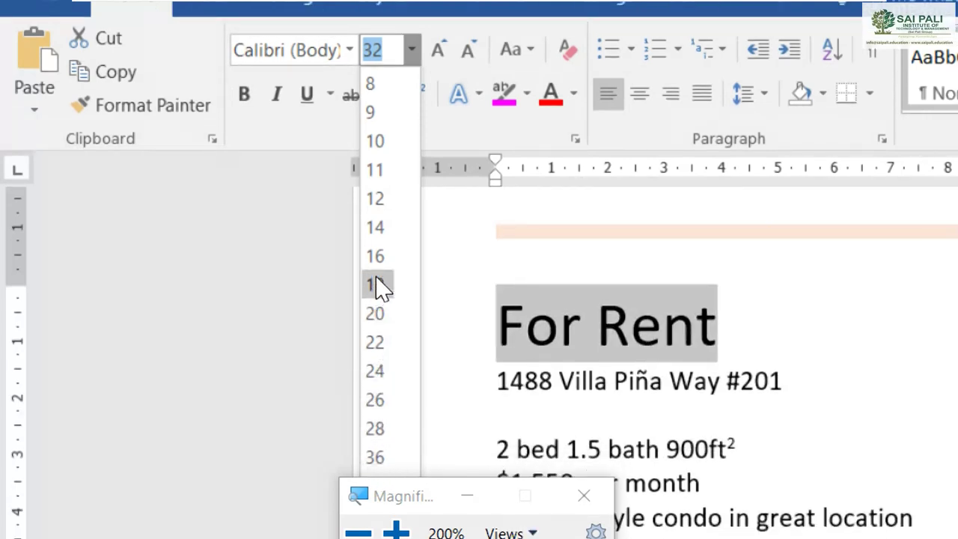
click(391, 262)
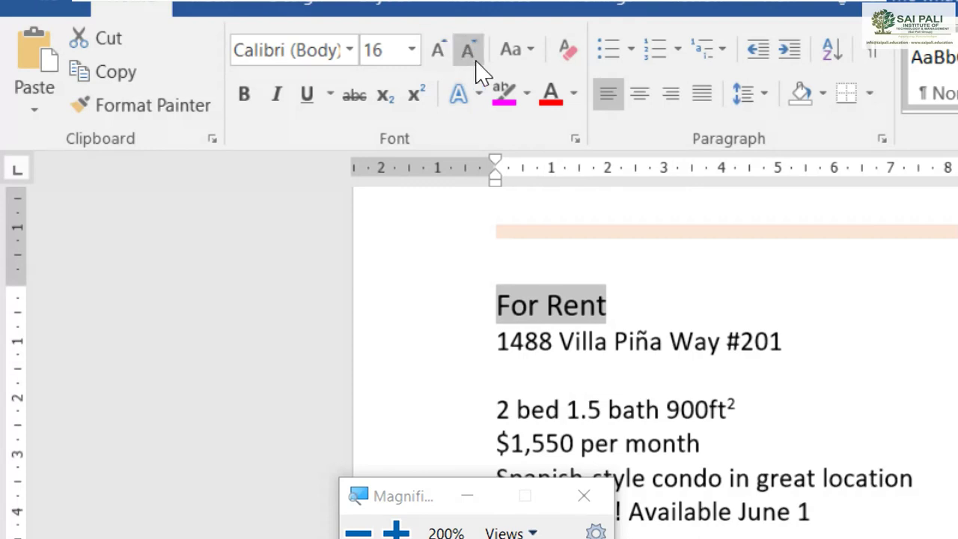
Increase the "For Rent" heading's font size step by step to 26.
click(439, 52)
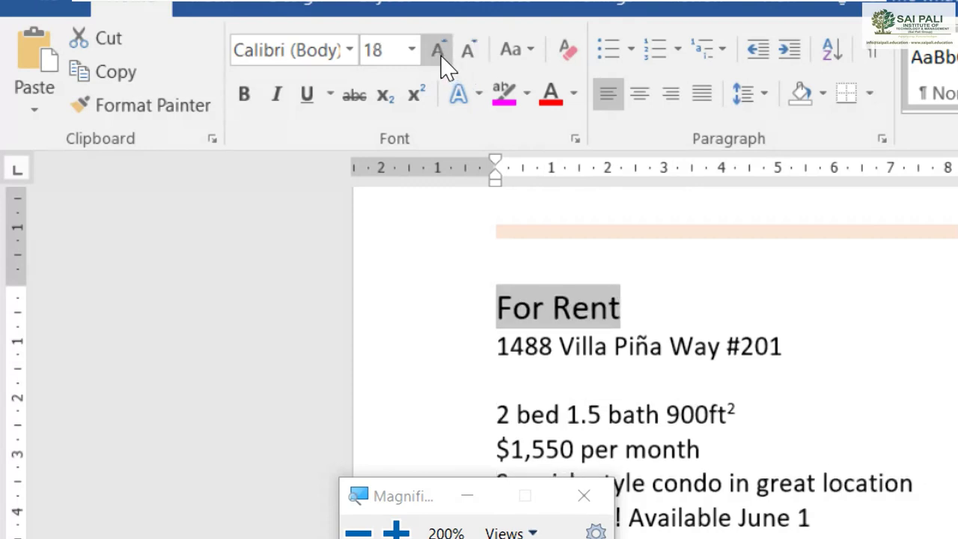
click(439, 52)
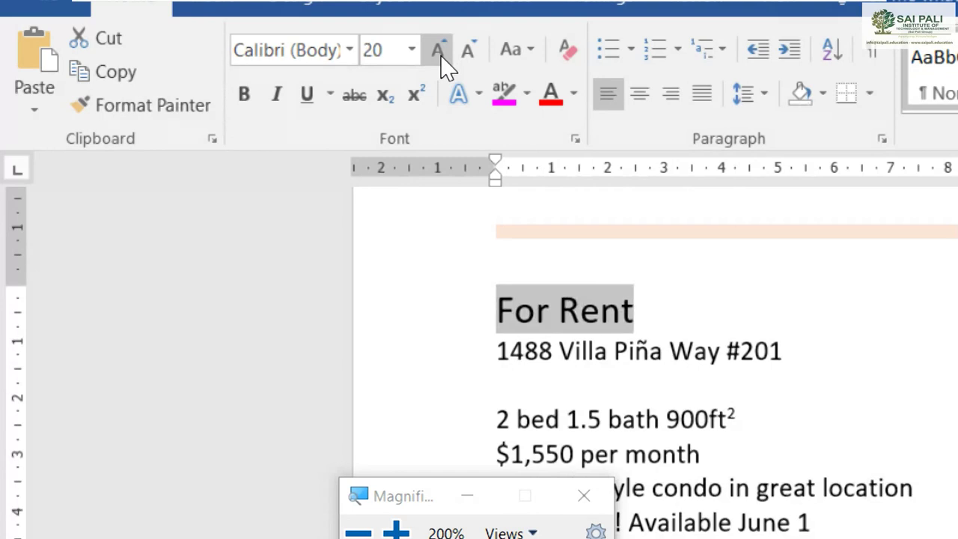
click(440, 52)
click(439, 52)
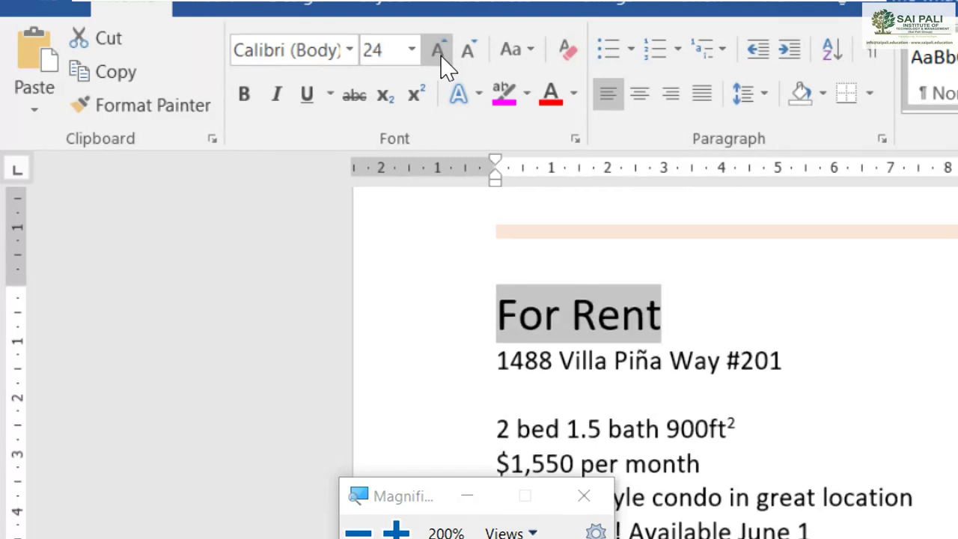
click(439, 53)
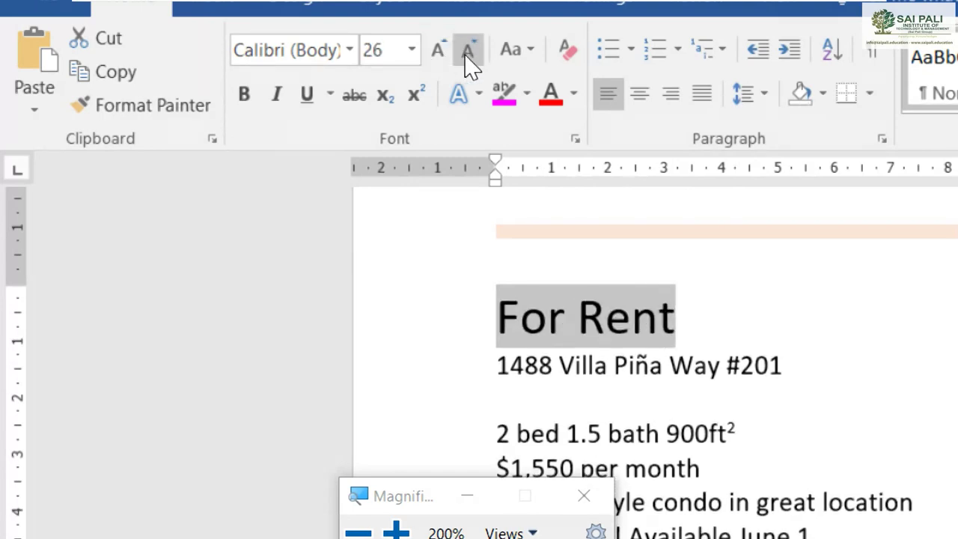
Decrease the "For Rent" heading's font size step by step to 18.
click(466, 56)
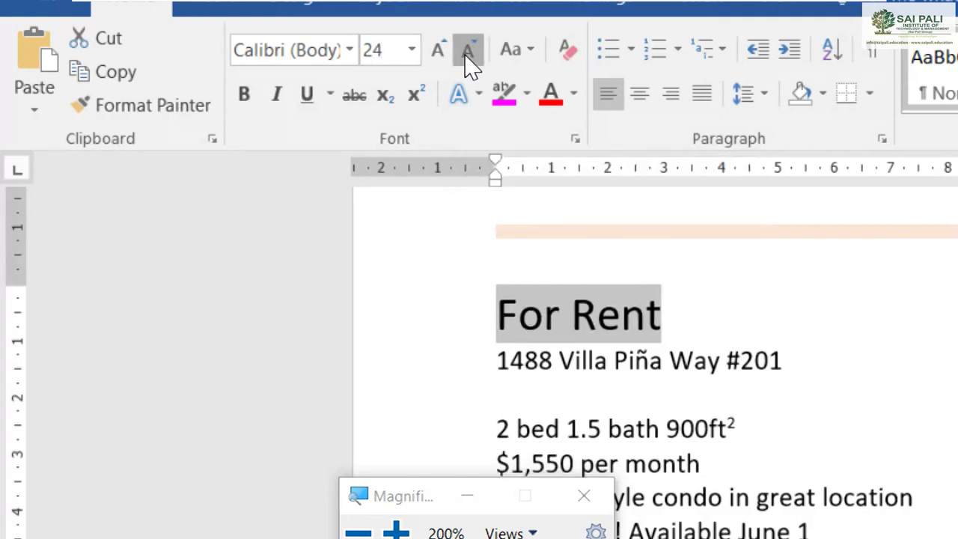
click(465, 55)
click(465, 55)
click(466, 55)
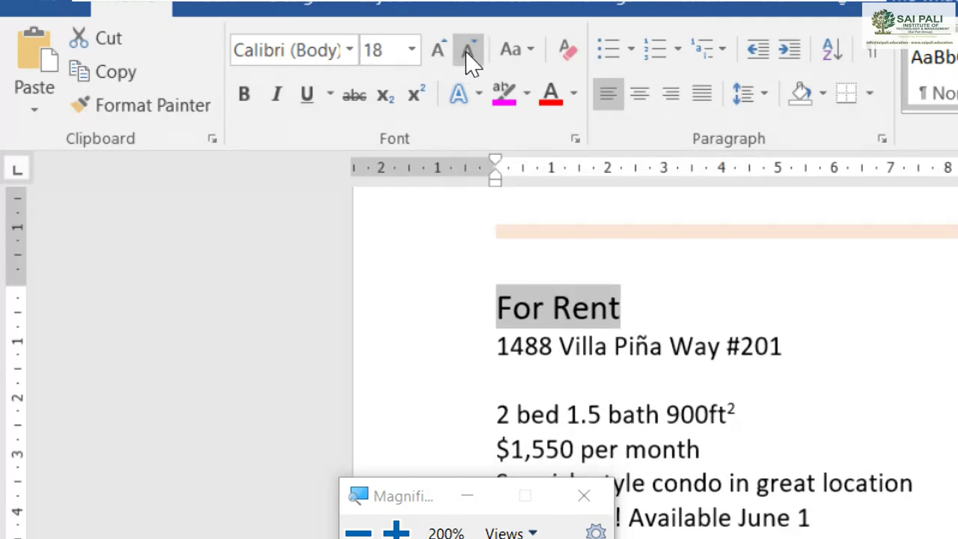
Enter a font size of 32 for the "For Rent" heading.
click(411, 49)
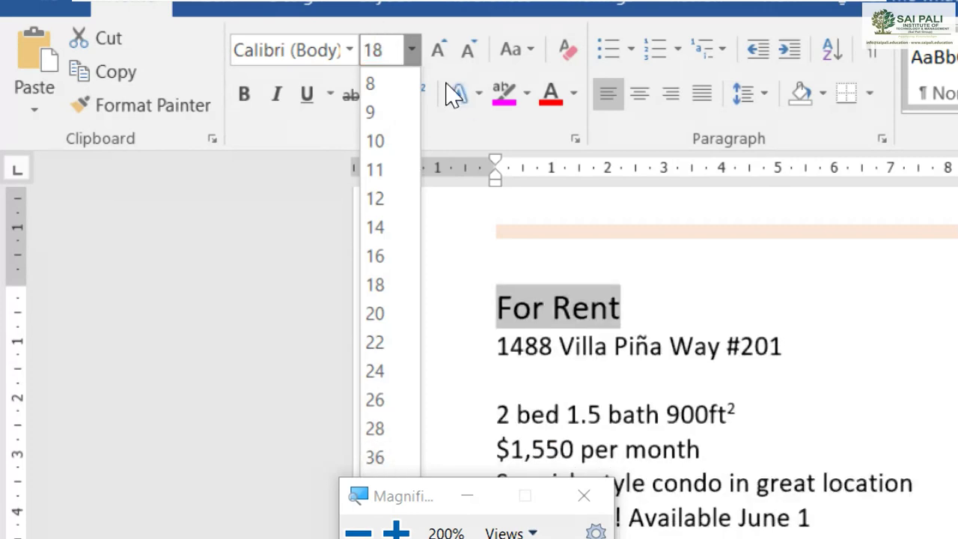
key(BackSpace)
key(BackSpace)
key(Return)
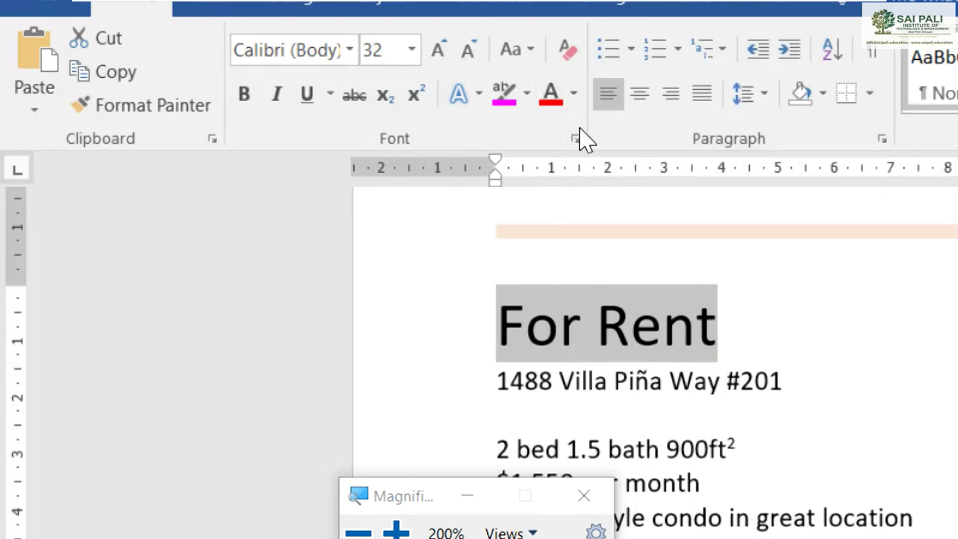
Color the "For Rent" heading bright orange from the extended standard colors and change its font to Algerian.
click(573, 95)
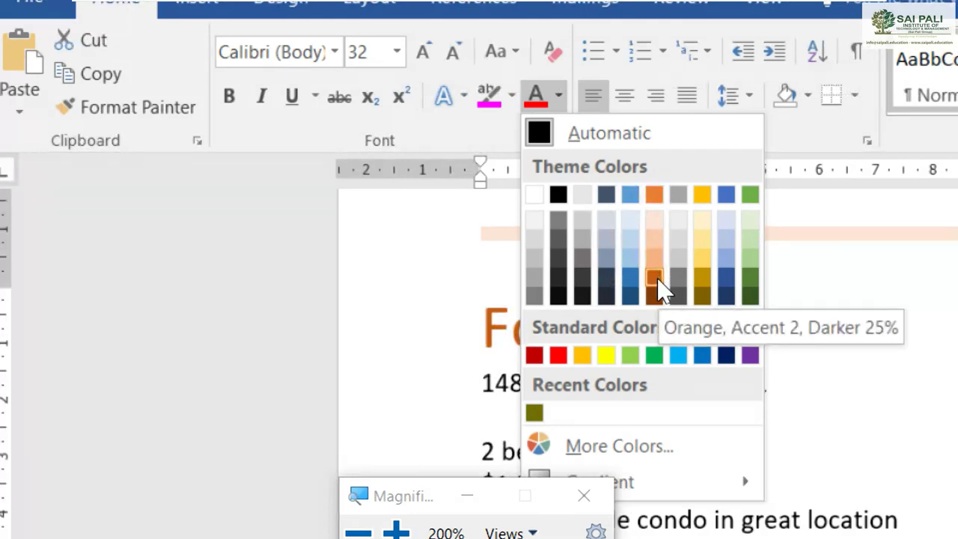
click(599, 449)
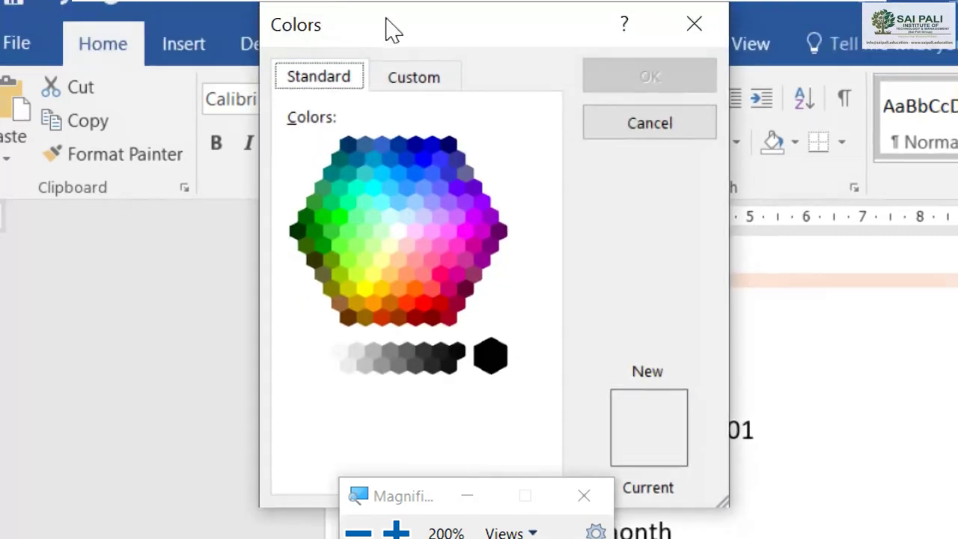
drag(393, 29, 97, 27)
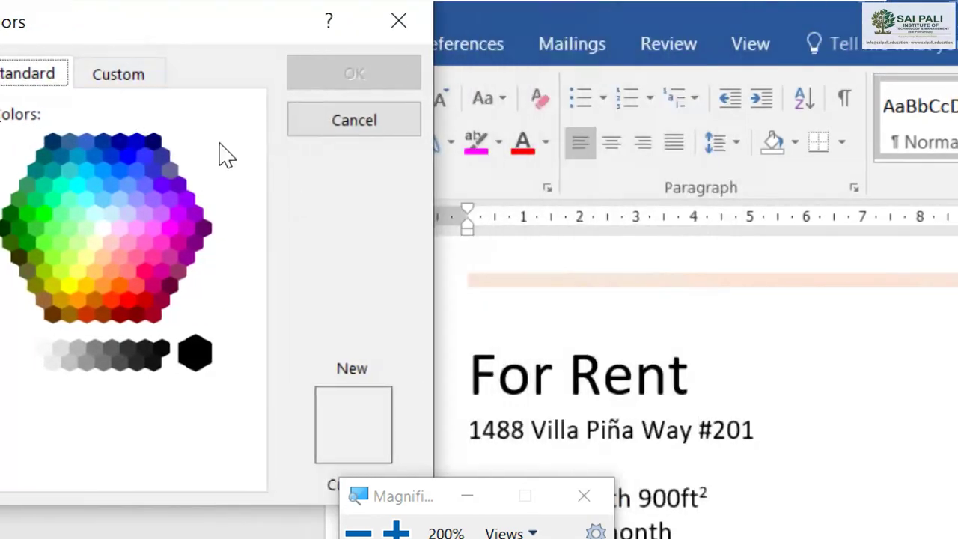
click(128, 84)
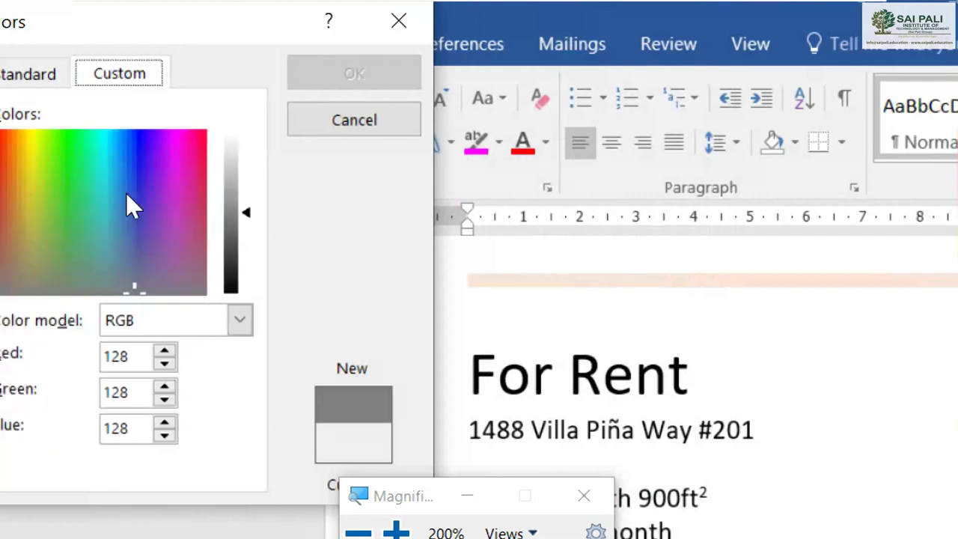
click(9, 75)
click(122, 252)
click(156, 287)
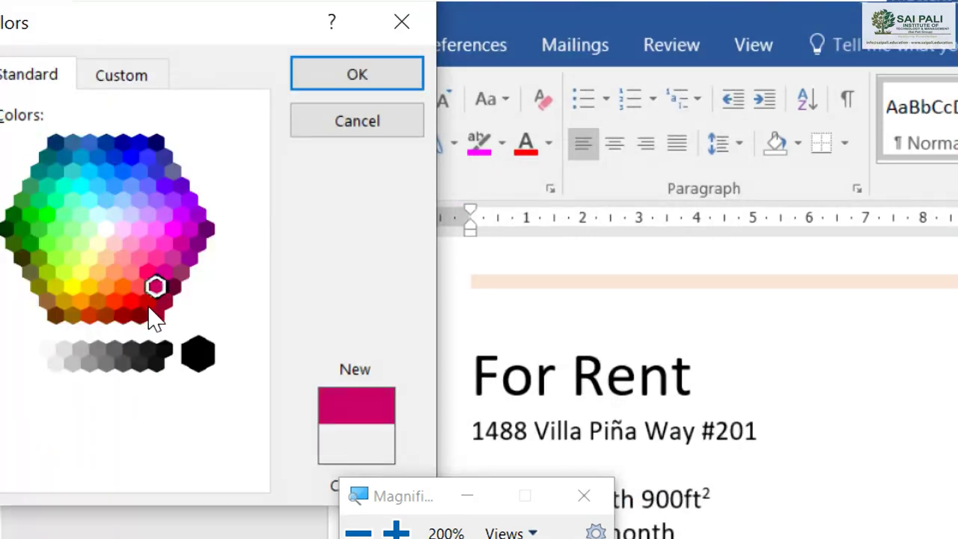
click(142, 300)
click(120, 302)
click(122, 286)
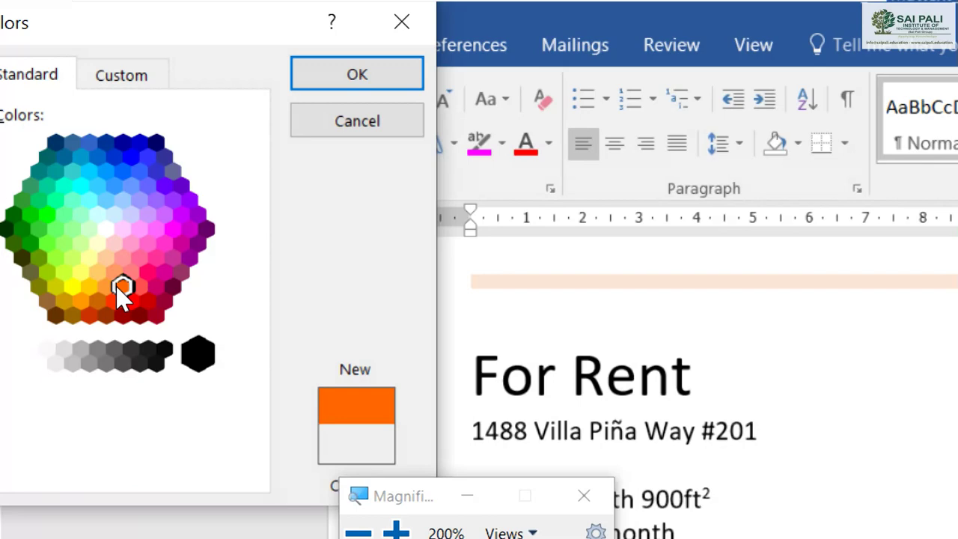
click(342, 81)
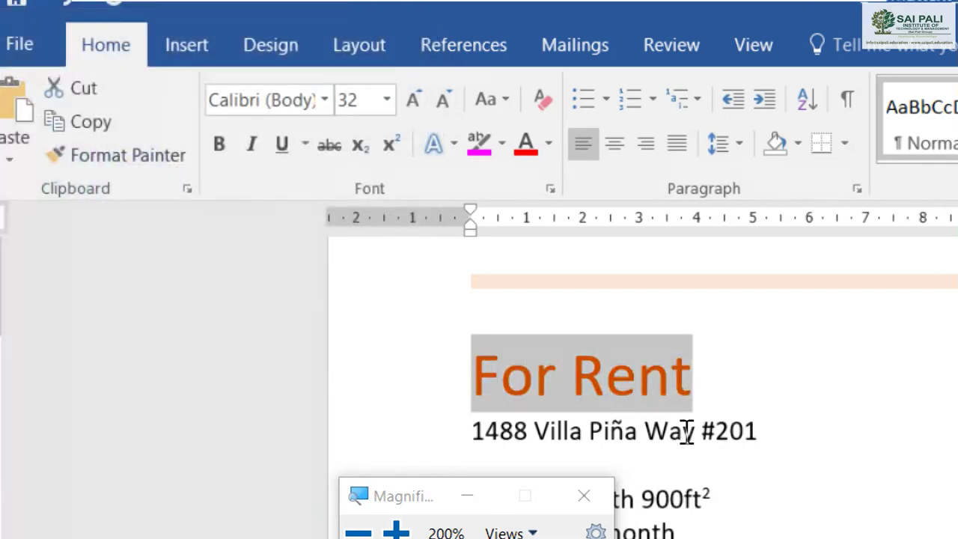
click(324, 103)
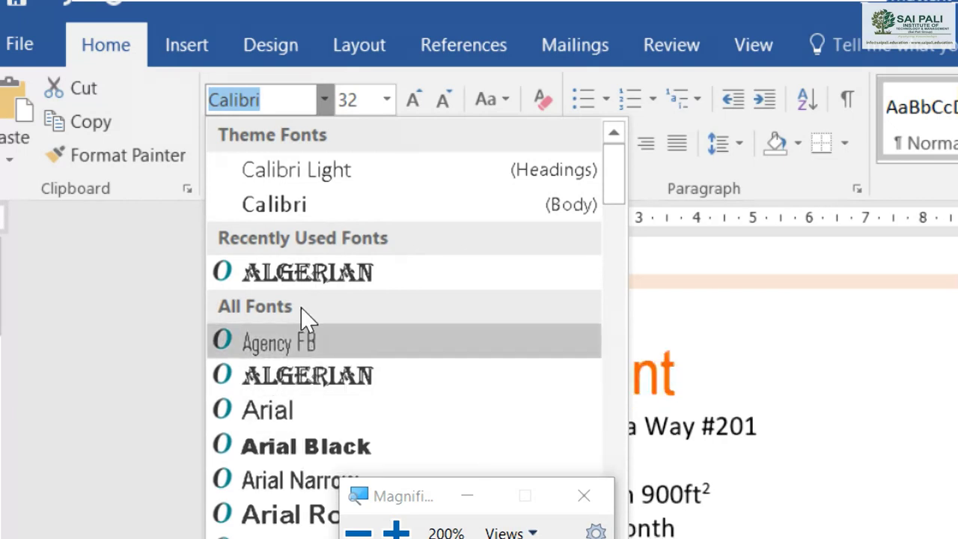
click(354, 278)
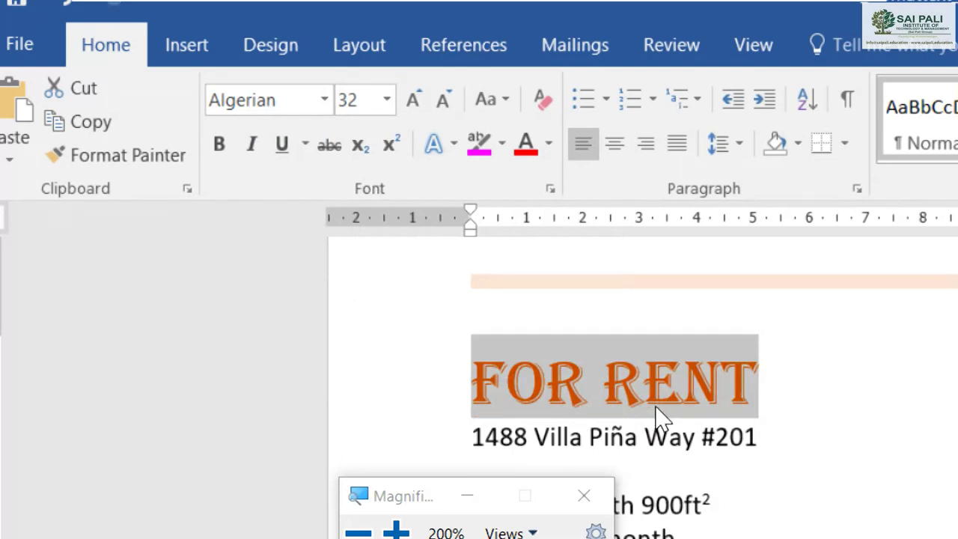
Make the price "$1,550" in the flyer text bold, italic and underlined.
scroll(648, 432, down, 1)
scroll(646, 425, down, 1)
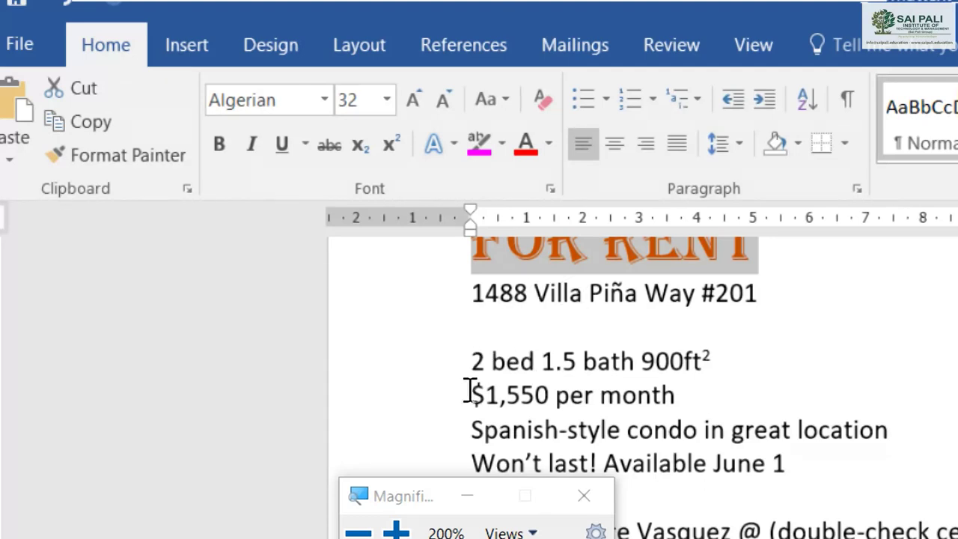
drag(468, 391, 552, 394)
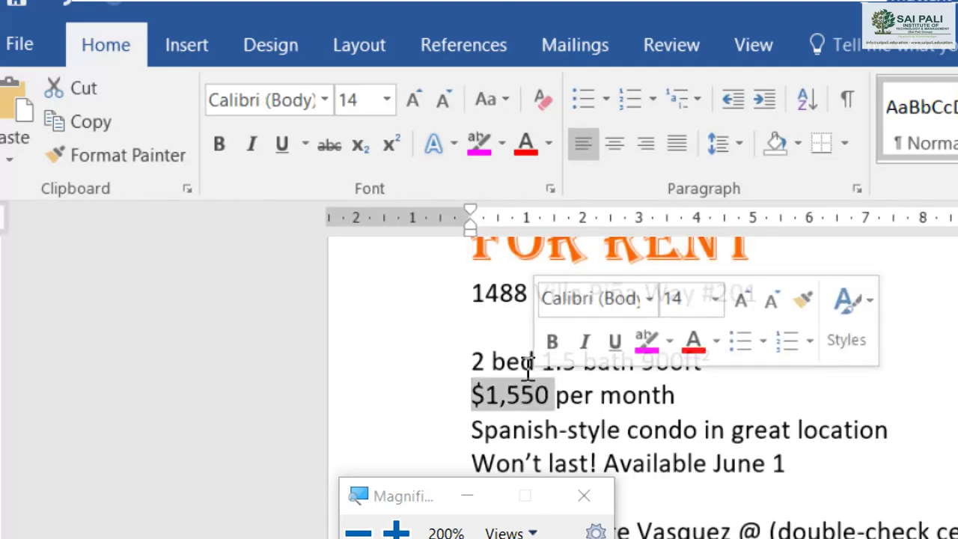
click(220, 154)
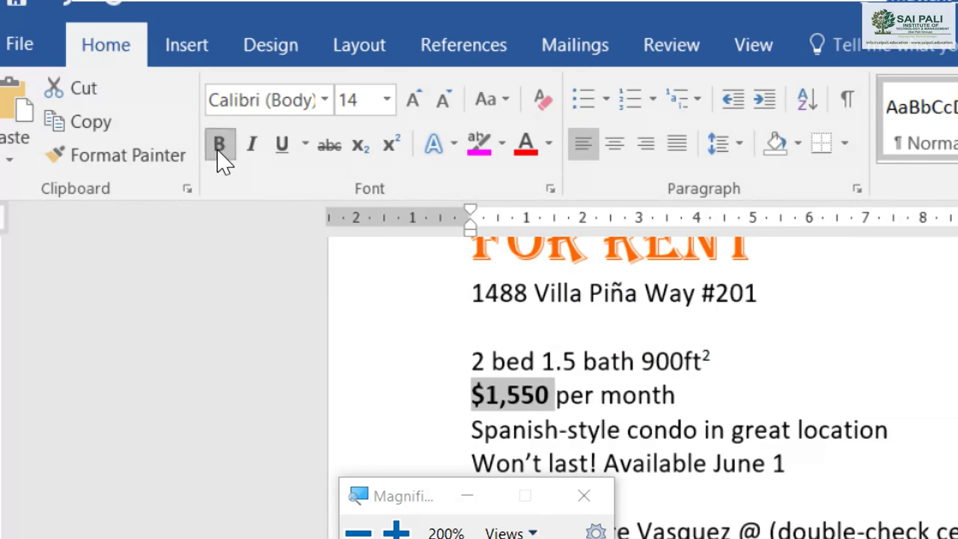
click(242, 155)
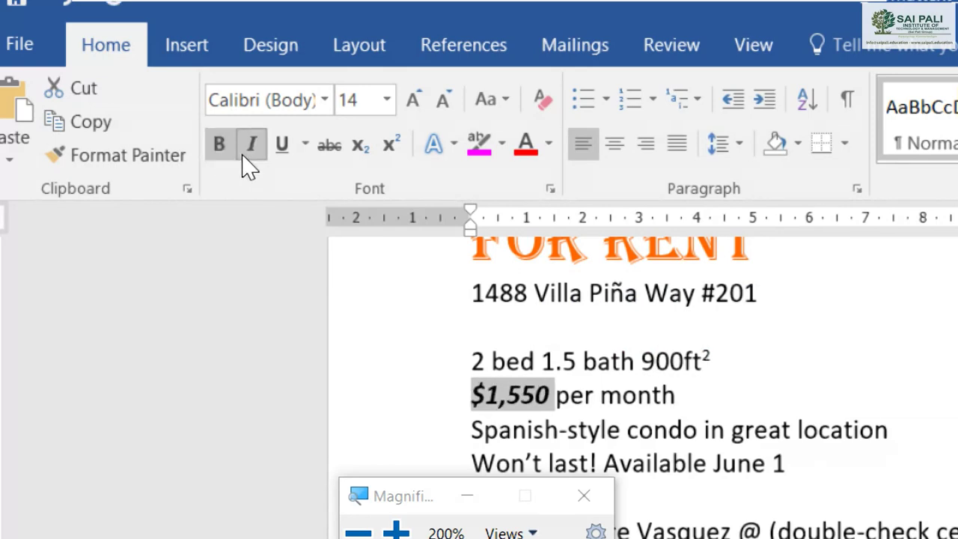
click(282, 159)
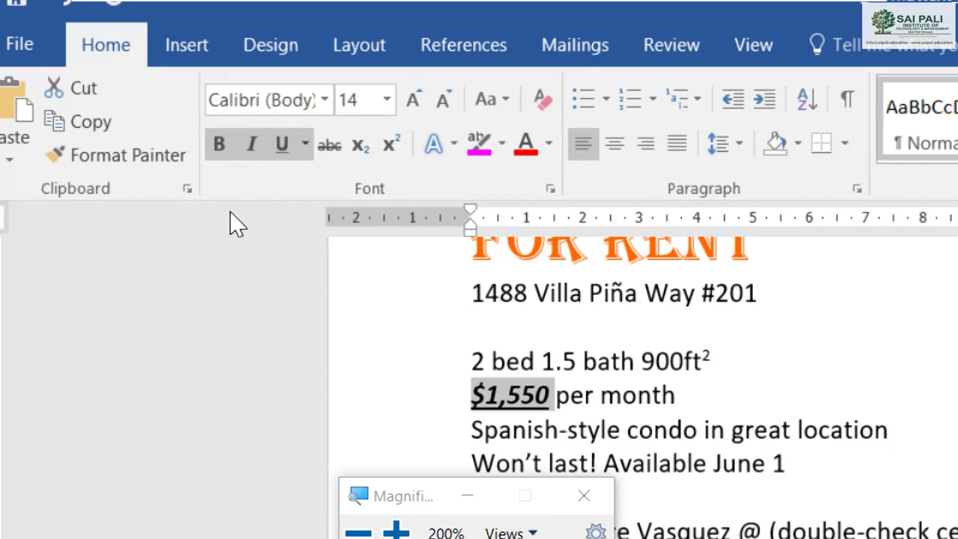
Remove the bold, italic and underline formatting from the price "$1,550".
click(221, 144)
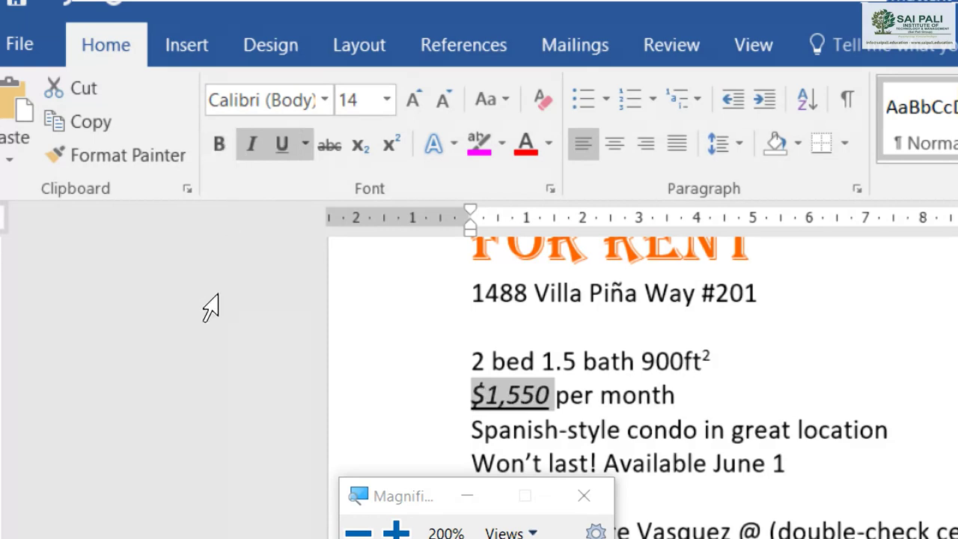
click(253, 146)
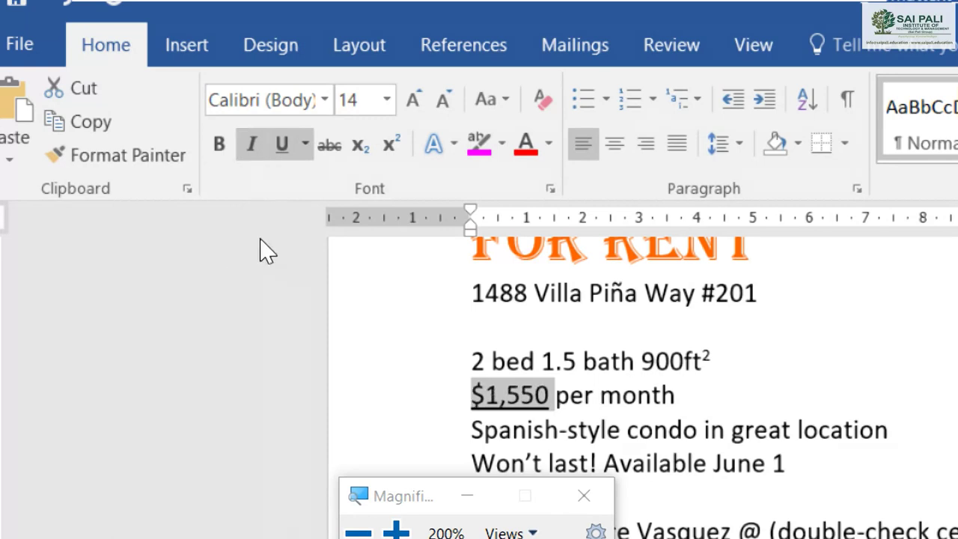
click(280, 142)
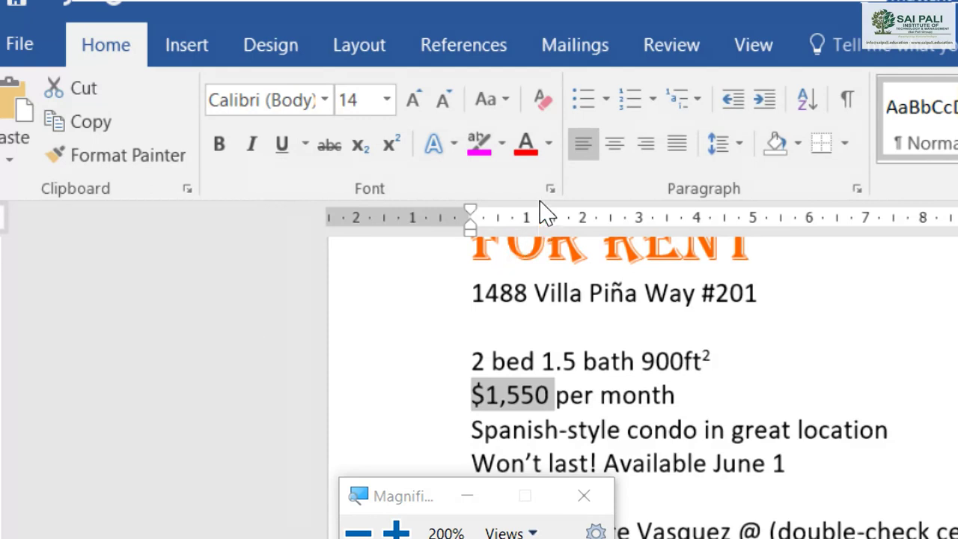
scroll(590, 332, up, 1)
scroll(589, 332, down, 1)
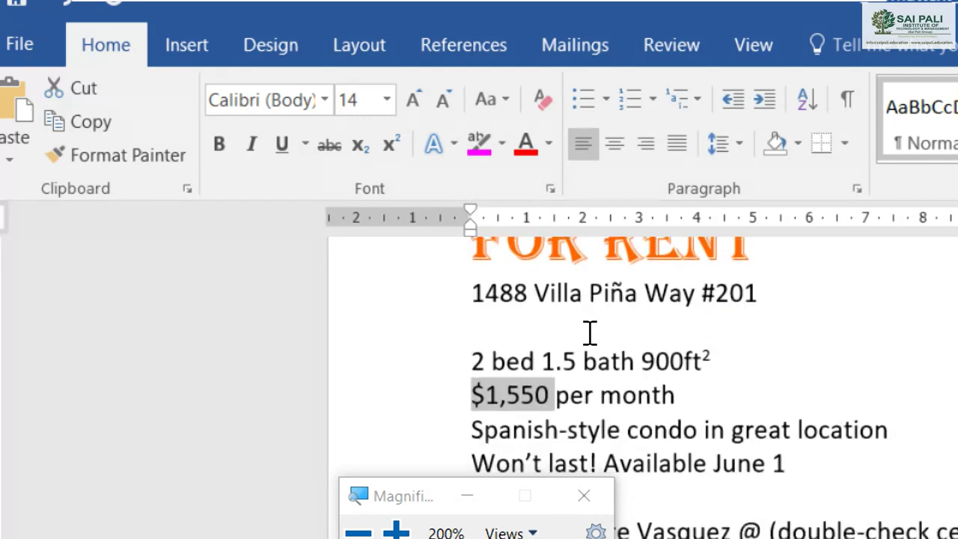
Highlight the price "$1,550" in pink and change its highlight color to yellow.
click(478, 144)
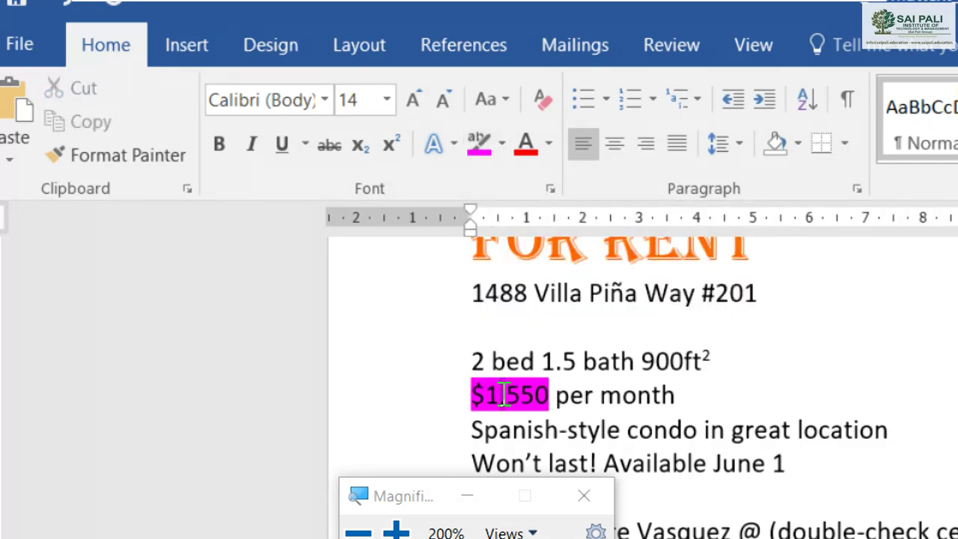
drag(472, 395, 537, 395)
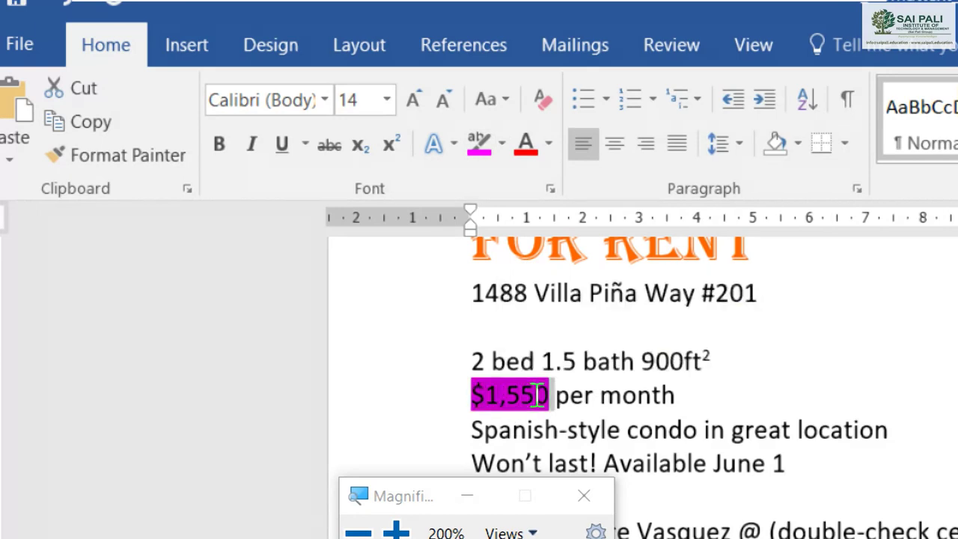
click(503, 145)
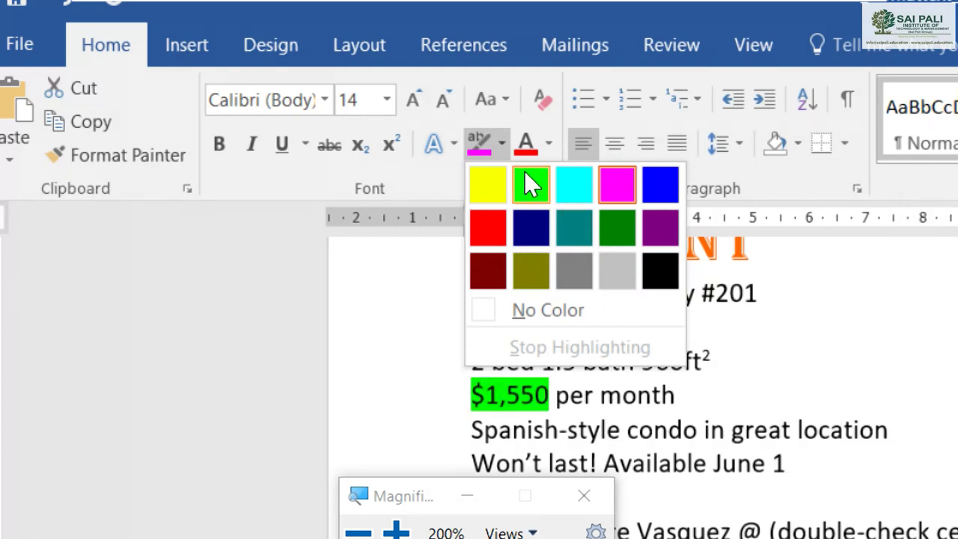
click(487, 193)
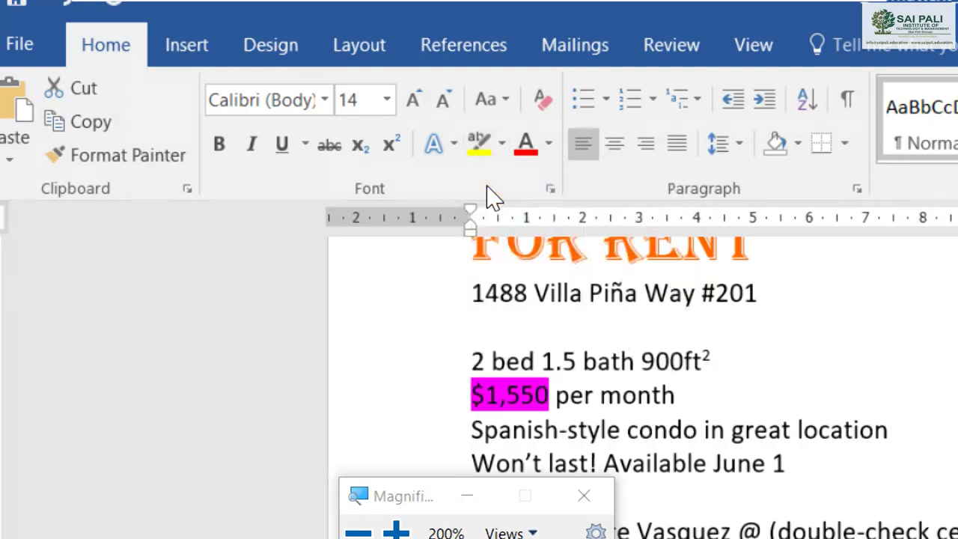
key(Right)
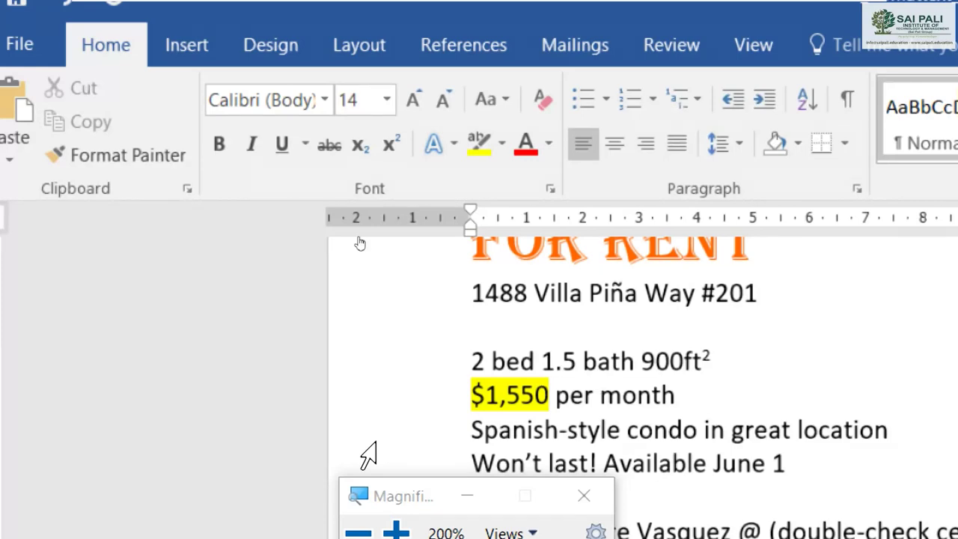
key(alt+Tab)
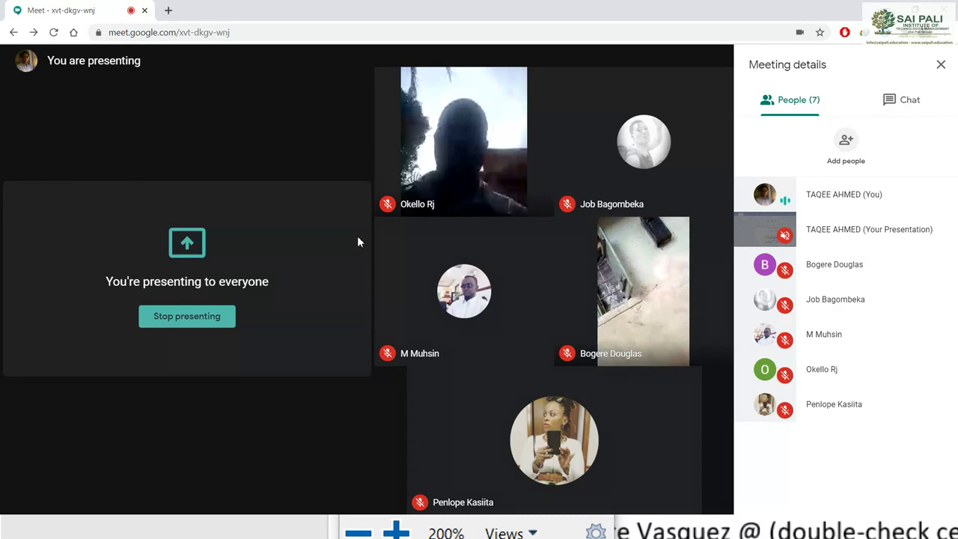
mouse_move(371, 353)
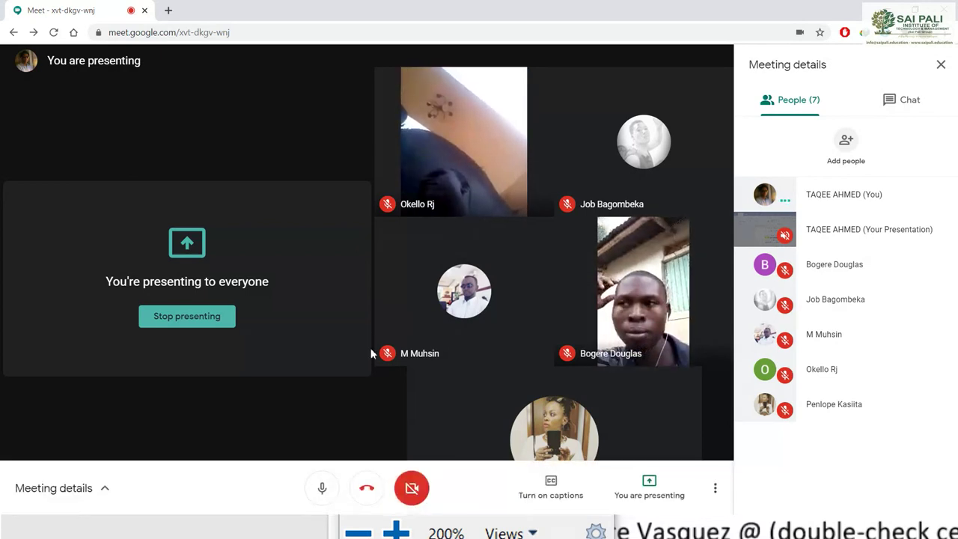
mouse_move(404, 370)
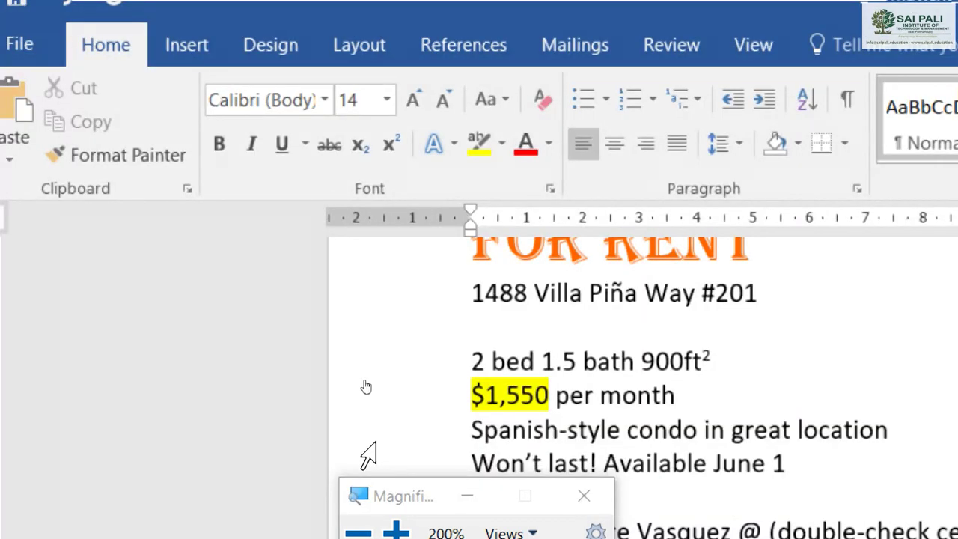
Remove the highlighting from the price "$1,550" by setting its text highlight to No Color.
click(532, 395)
click(472, 395)
shift+click(551, 395)
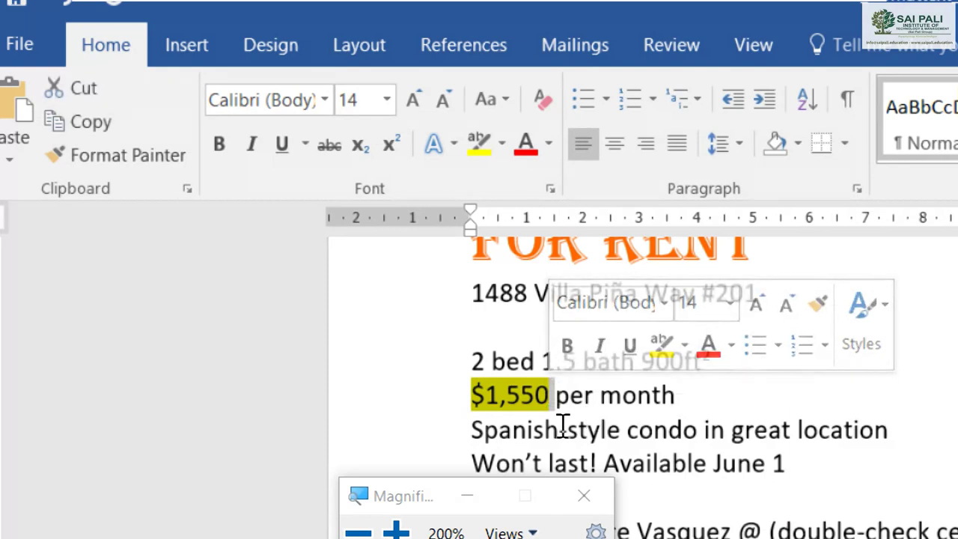
click(488, 400)
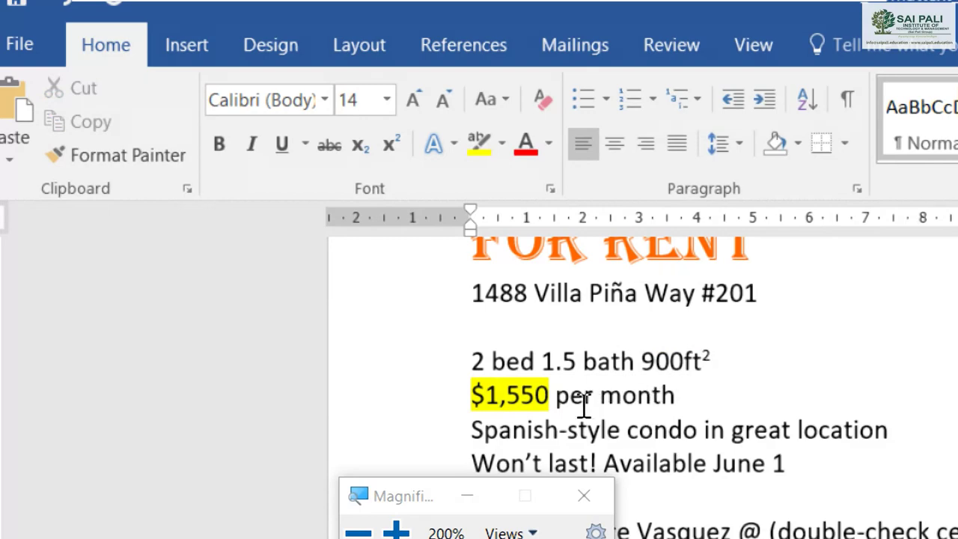
drag(550, 394, 474, 402)
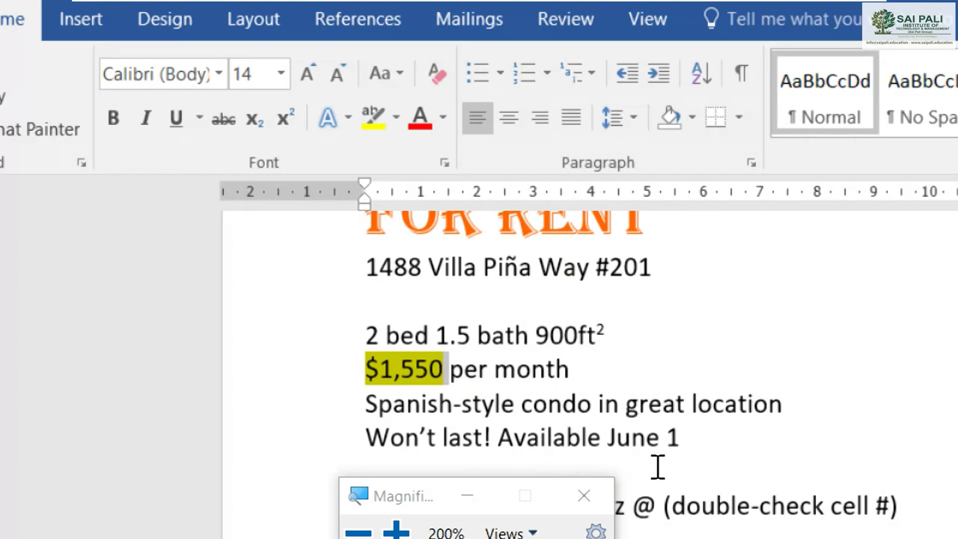
click(396, 117)
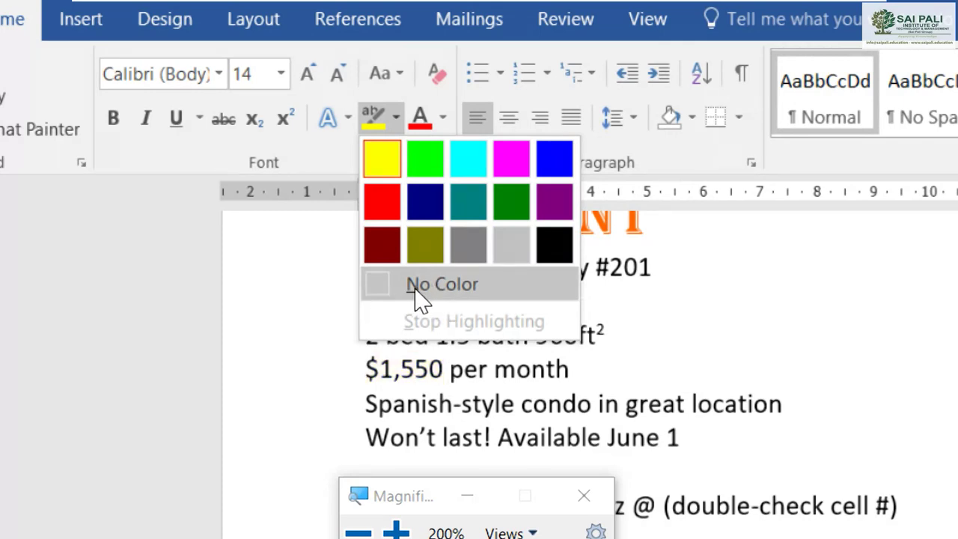
click(462, 292)
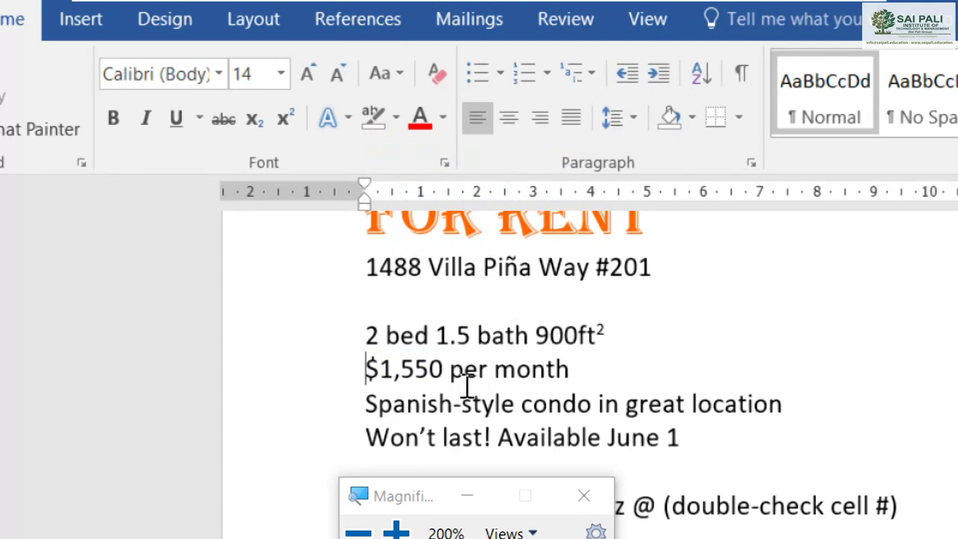
key(alt+Tab)
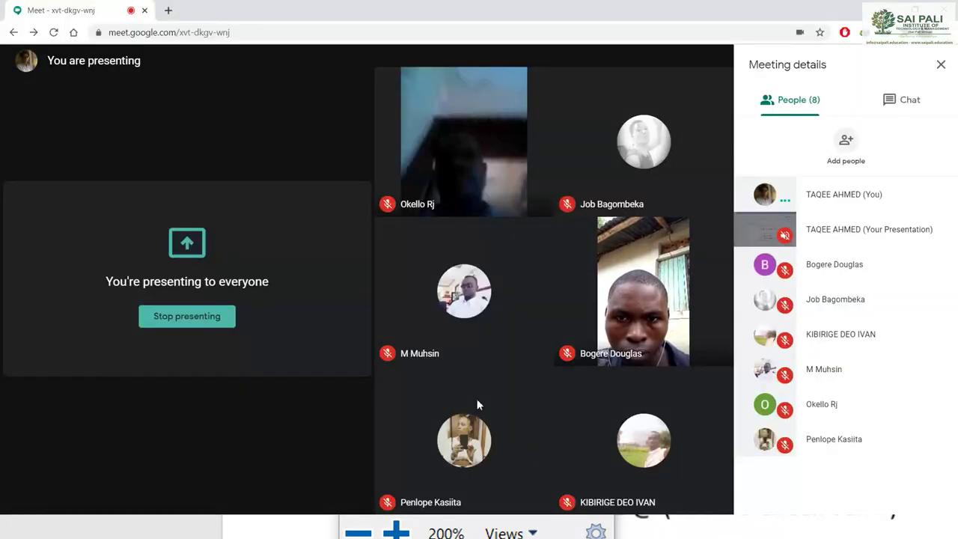
key(alt+Tab)
key(alt+Tab)
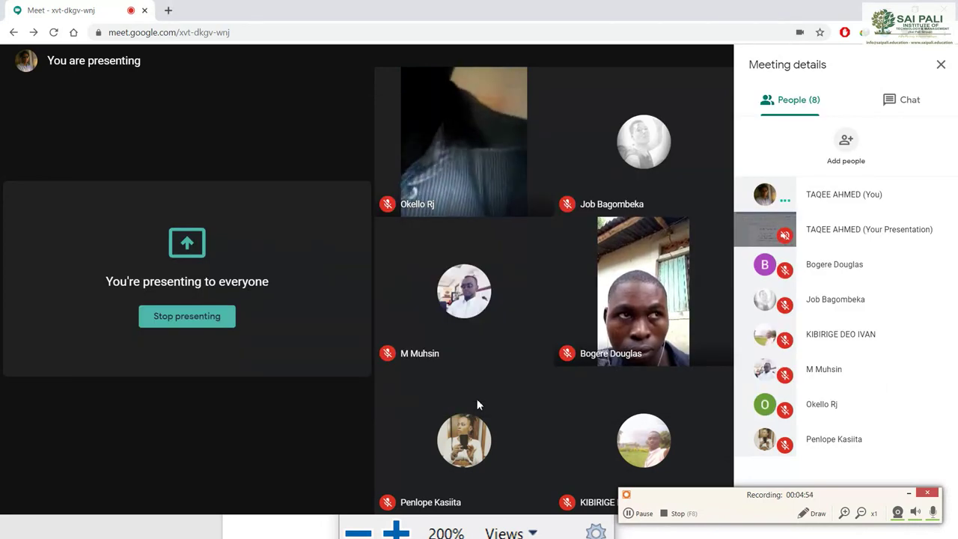
key(alt+Tab)
key(alt+Tab)
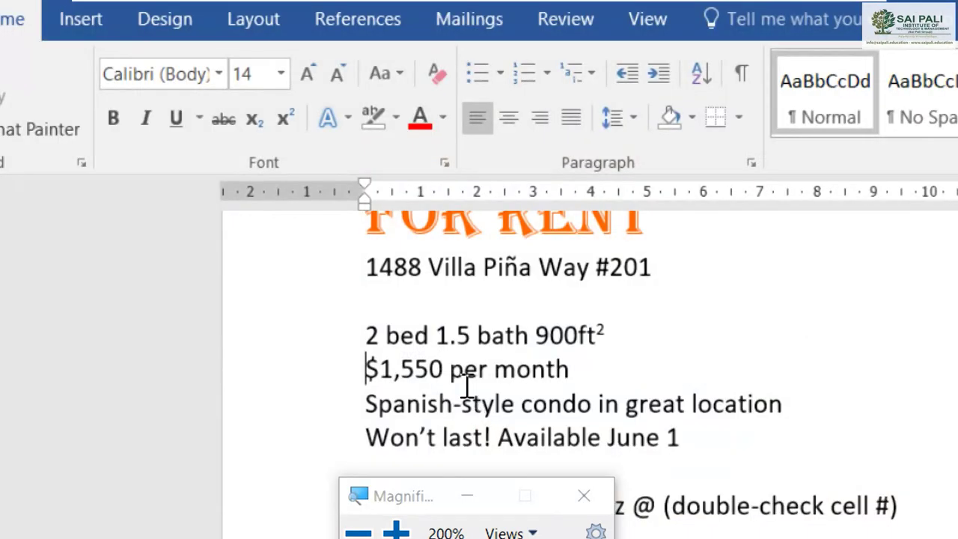
Reduce the screen magnification to 100%, switch to the PowerPoint slide on formatting text and move the Magnifier window off its text.
key(alt+Tab)
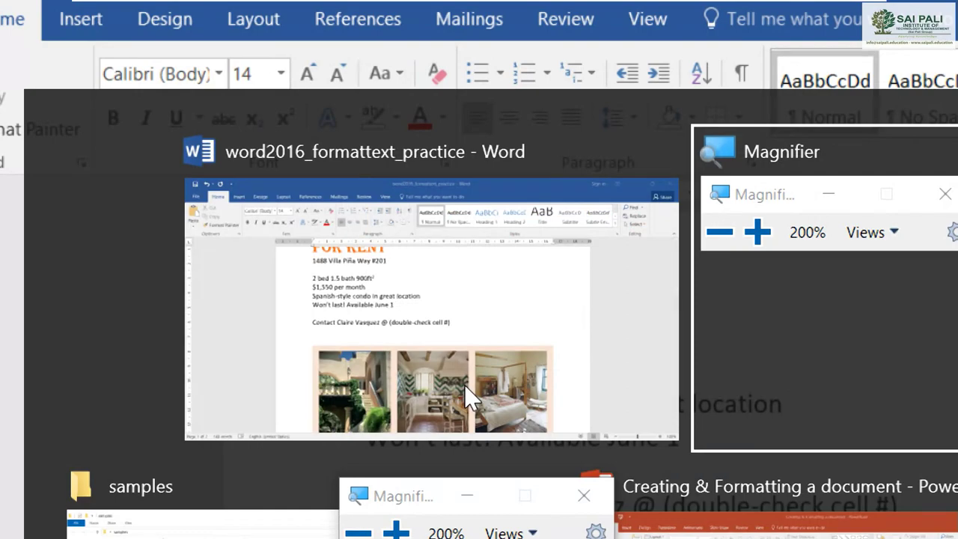
key(super+minus)
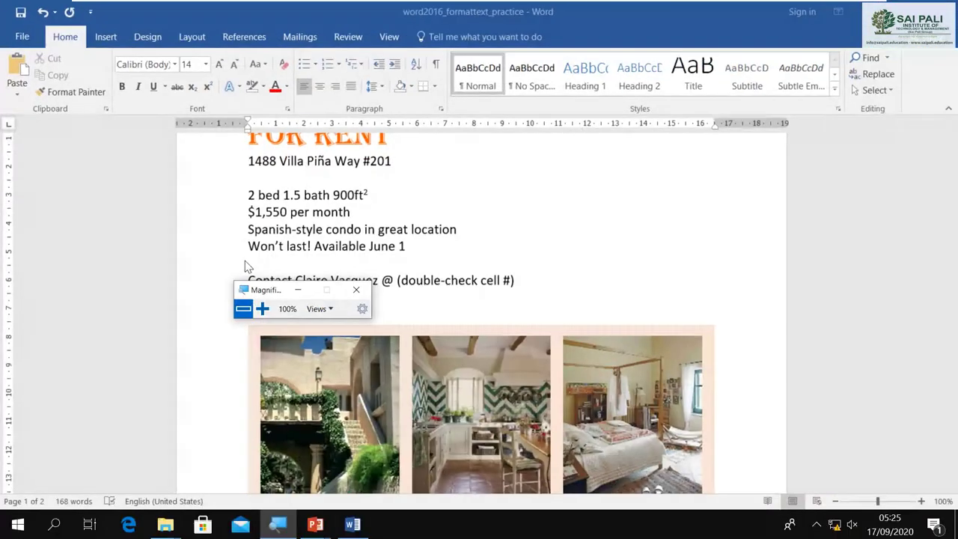
key(alt+Tab)
key(alt+Tab)
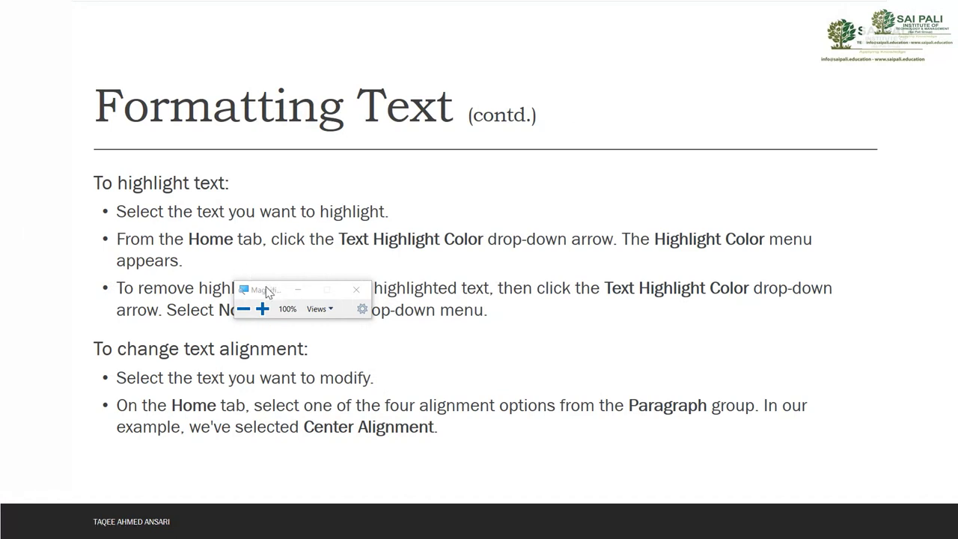
drag(265, 290, 832, 183)
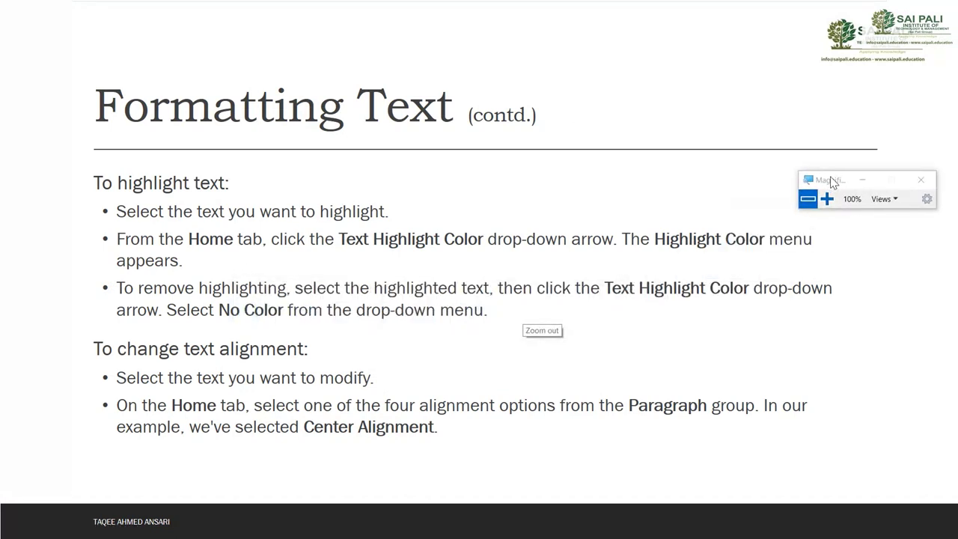
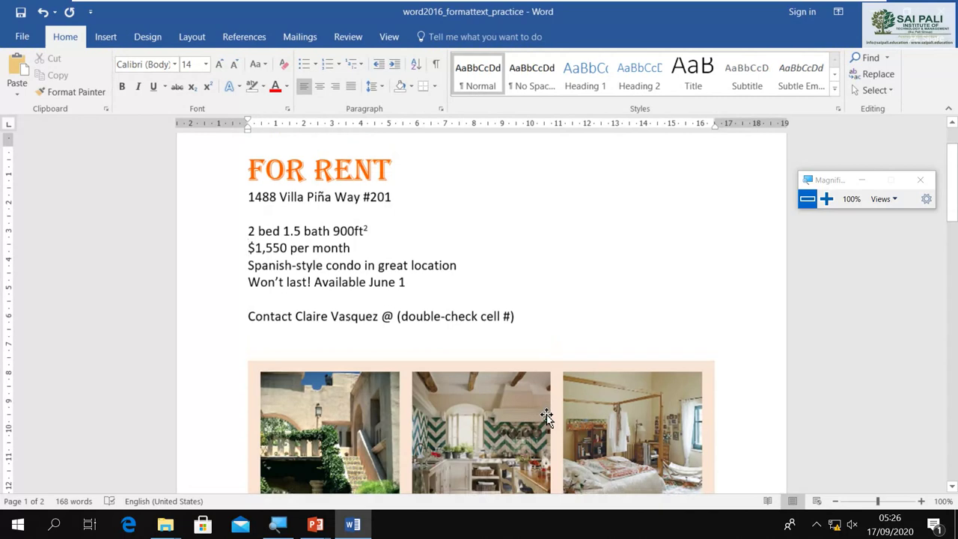
Return to the flyer in Word and select the whole "For Rent" heading.
key(alt+Tab)
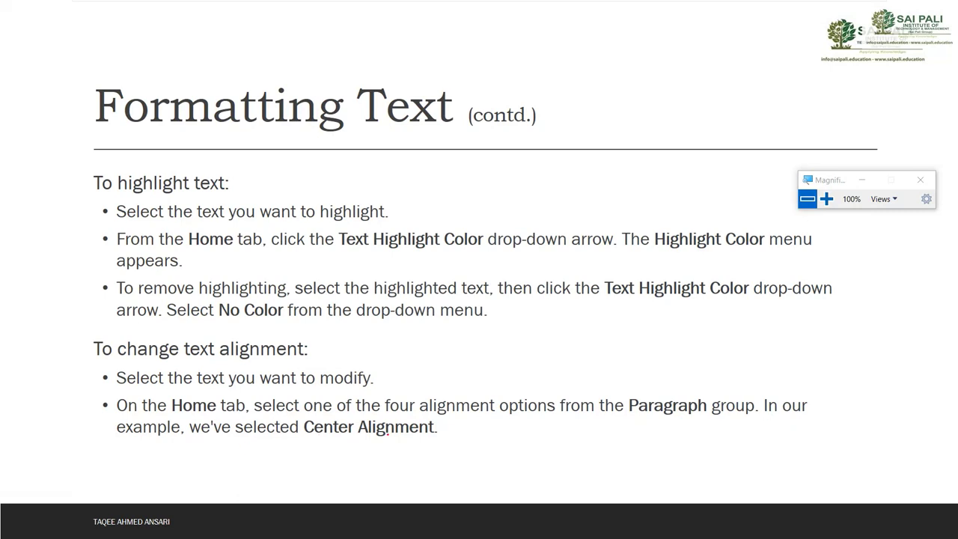
key(alt+Tab)
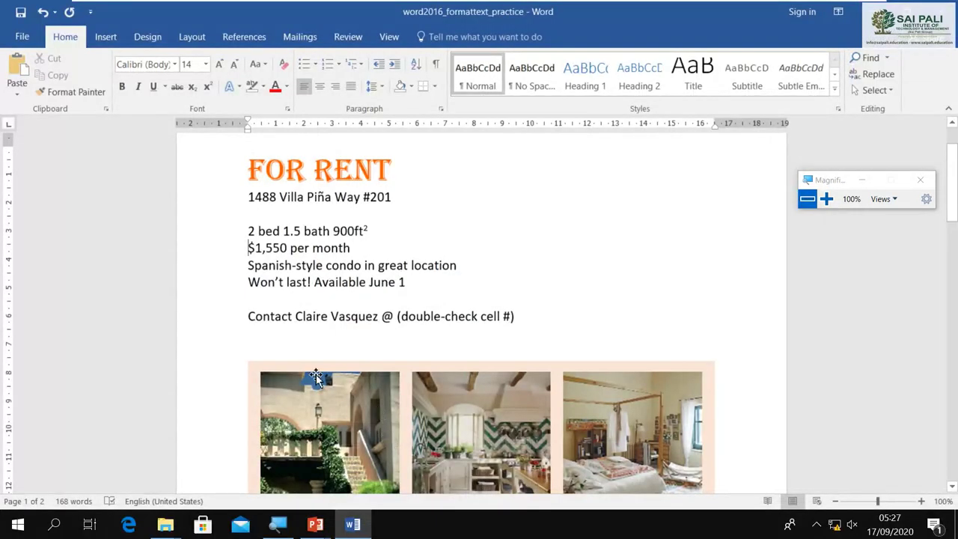
click(261, 181)
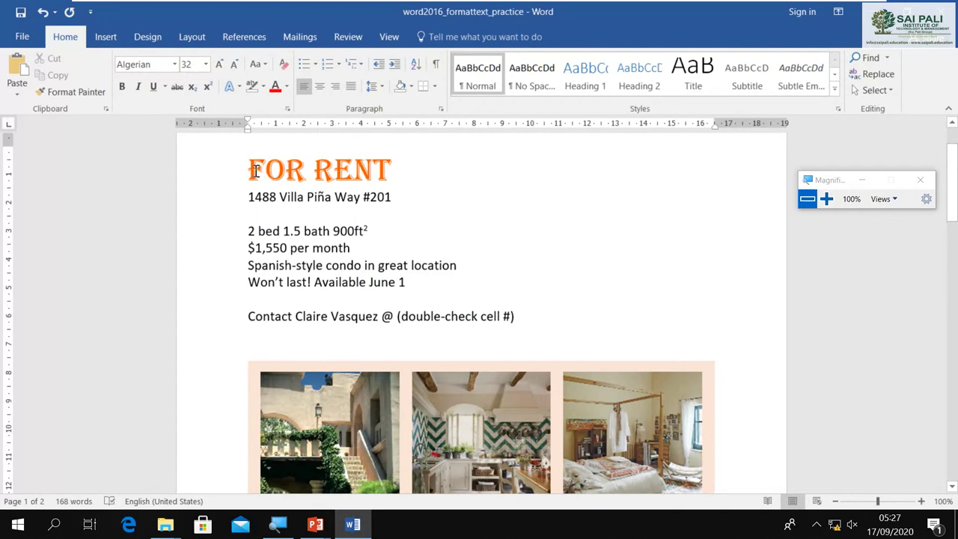
drag(248, 166, 383, 167)
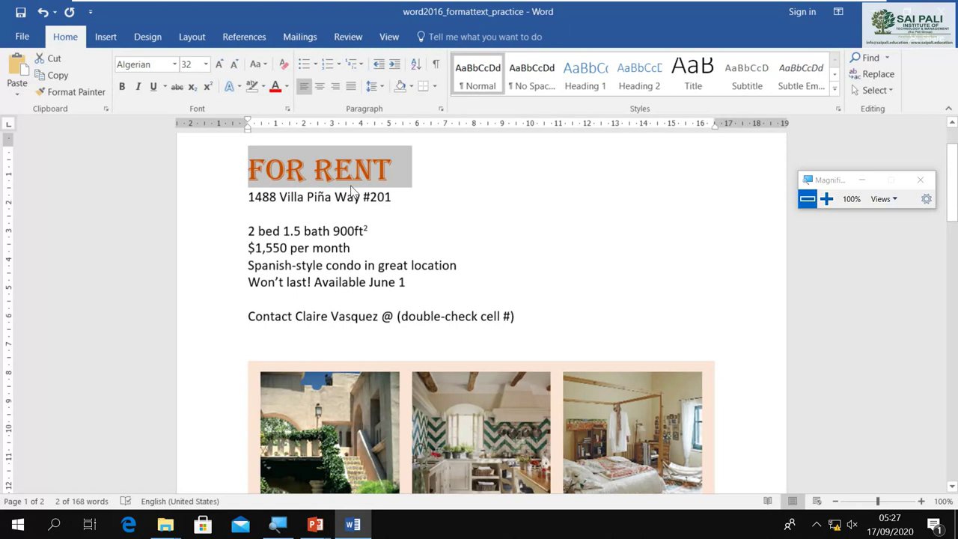
key(alt+Tab)
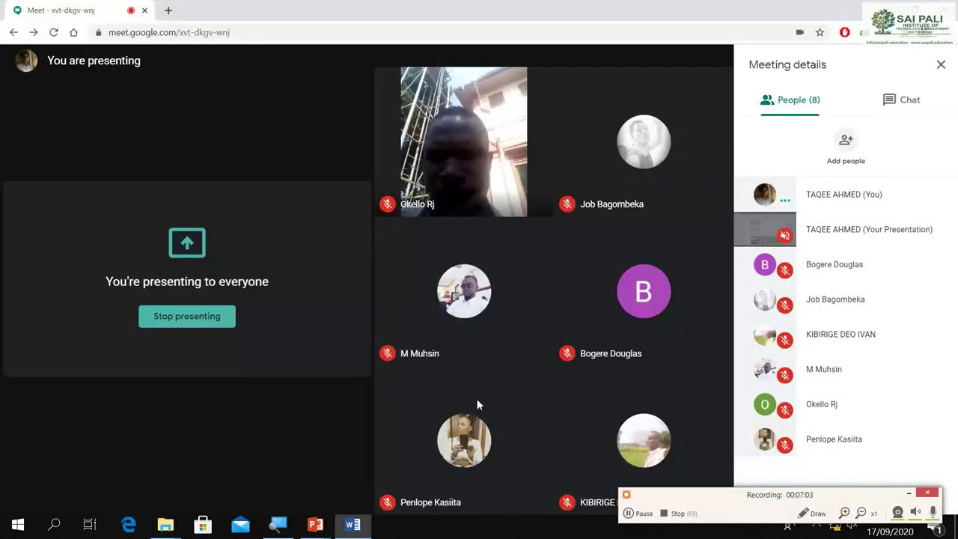
key(alt+Tab)
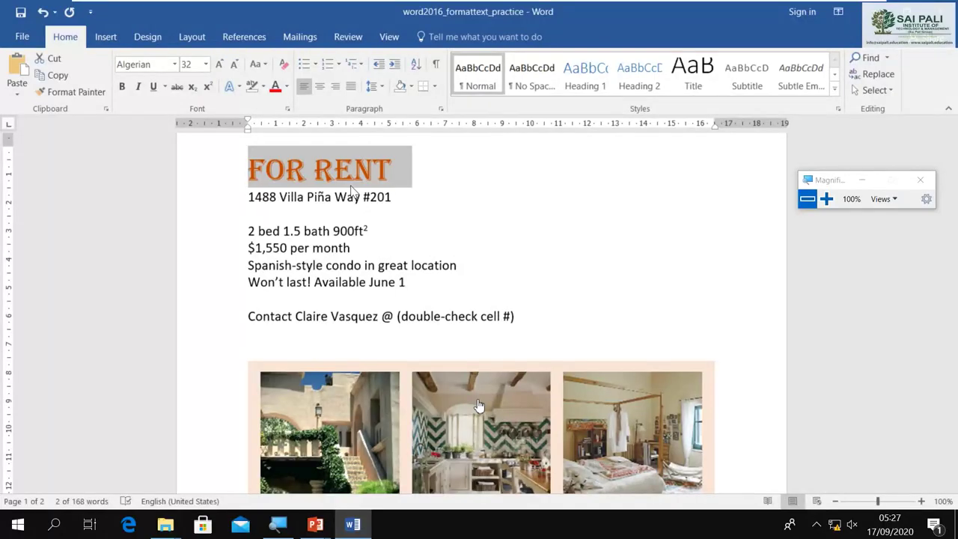
key(alt+Tab)
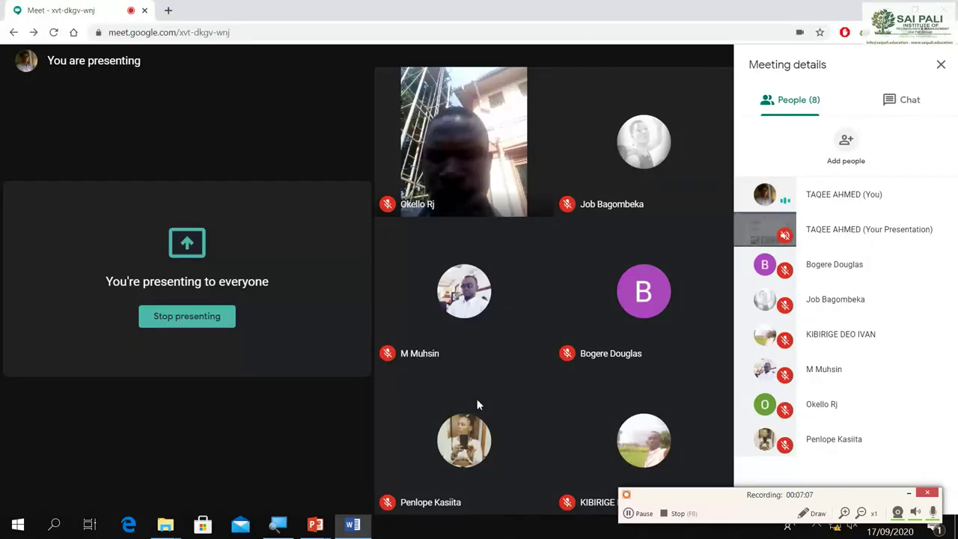
key(super)
key(Escape)
key(alt+Tab)
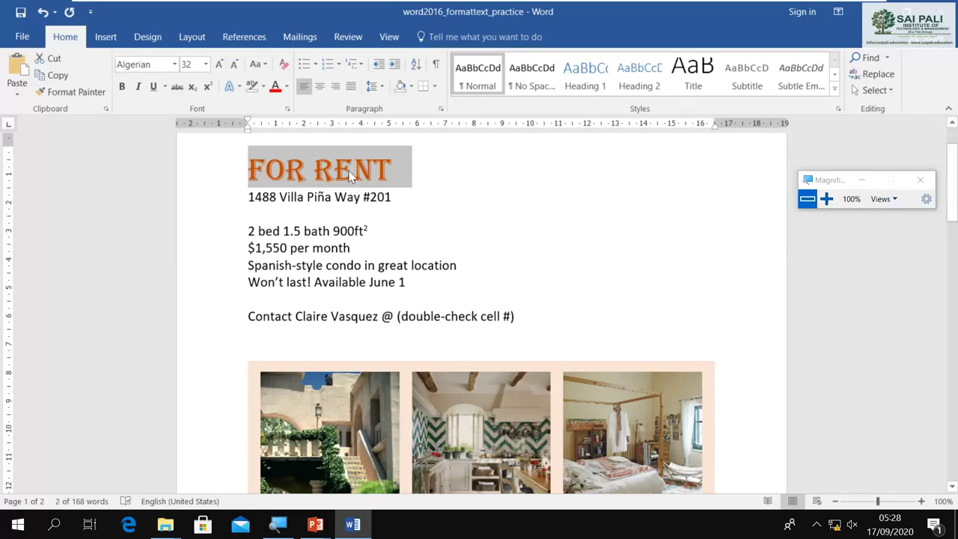
Magnify the screen to 200% and move the Magnifier window away from the "For Rent" heading and the paragraph alignment options.
click(827, 199)
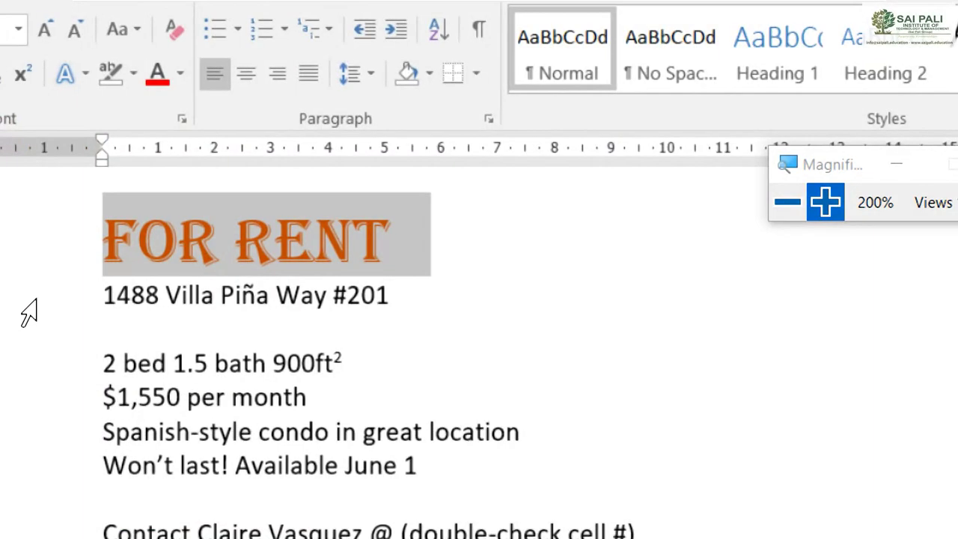
drag(823, 172, 314, 503)
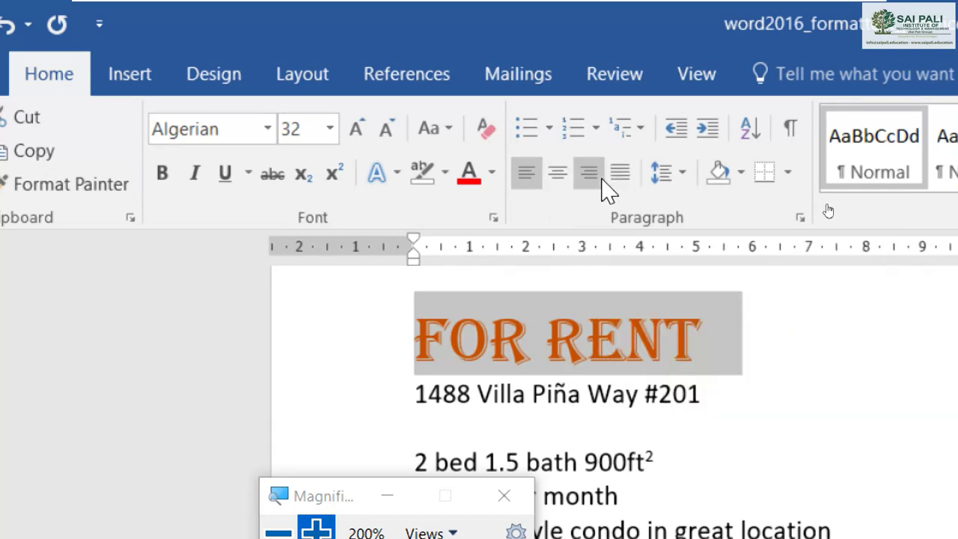
Switch to the Google Meet call, admit the participant waiting to join, and return to the flyer in Word.
key(alt+Tab)
key(alt+Tab)
key(alt+Tab)
key(alt+Tab)
key(alt+Tab)
key(alt+Tab)
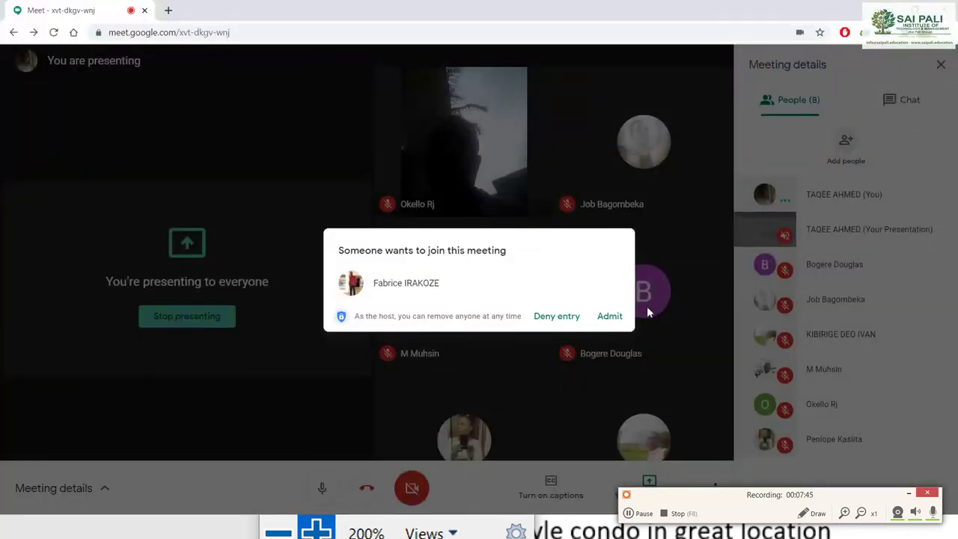
click(615, 318)
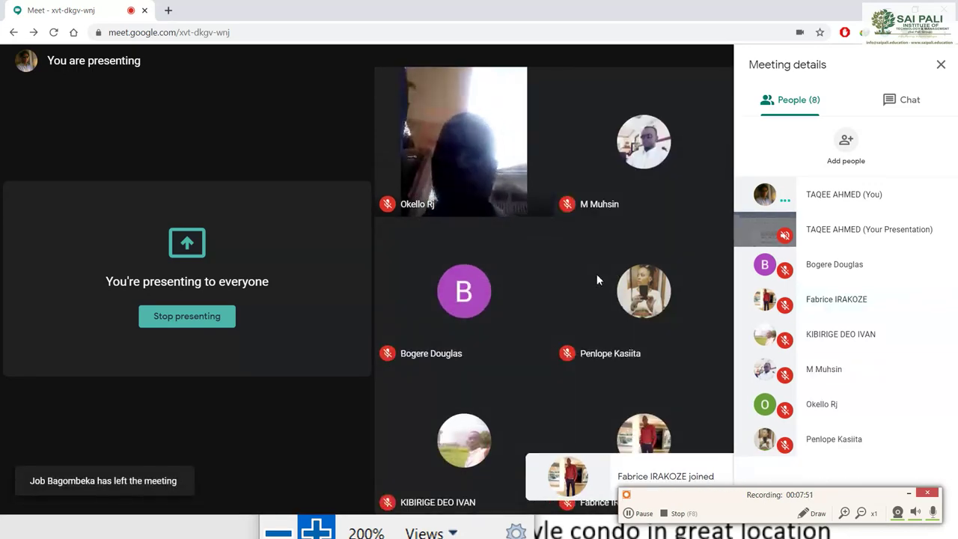
key(alt+Tab)
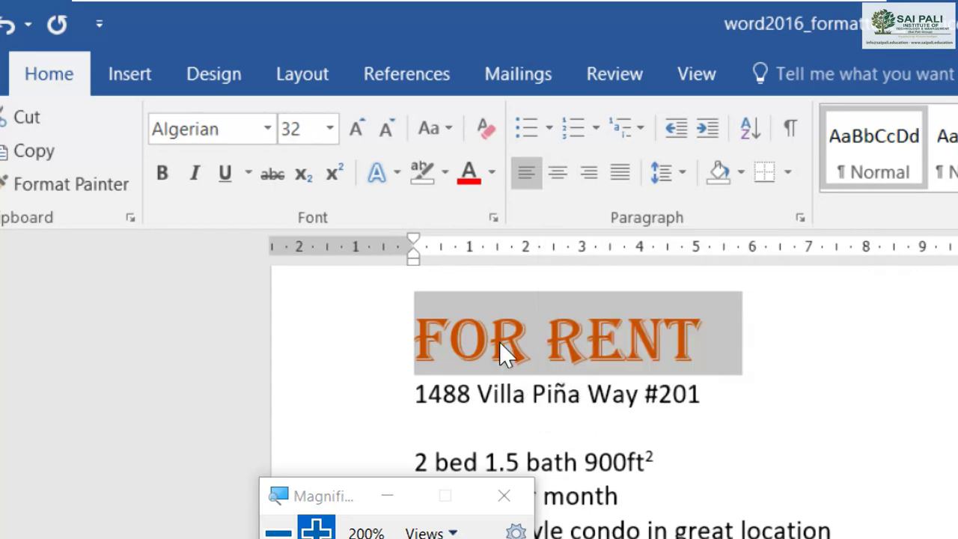
Center the "For Rent" heading, right-align it for comparison and center it again, leaving the screen magnification at 100%.
click(564, 182)
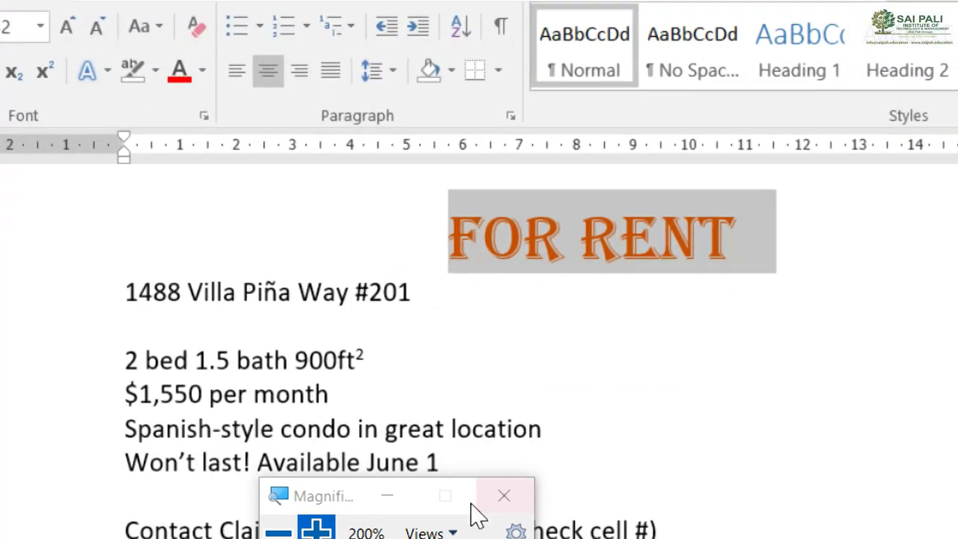
click(277, 531)
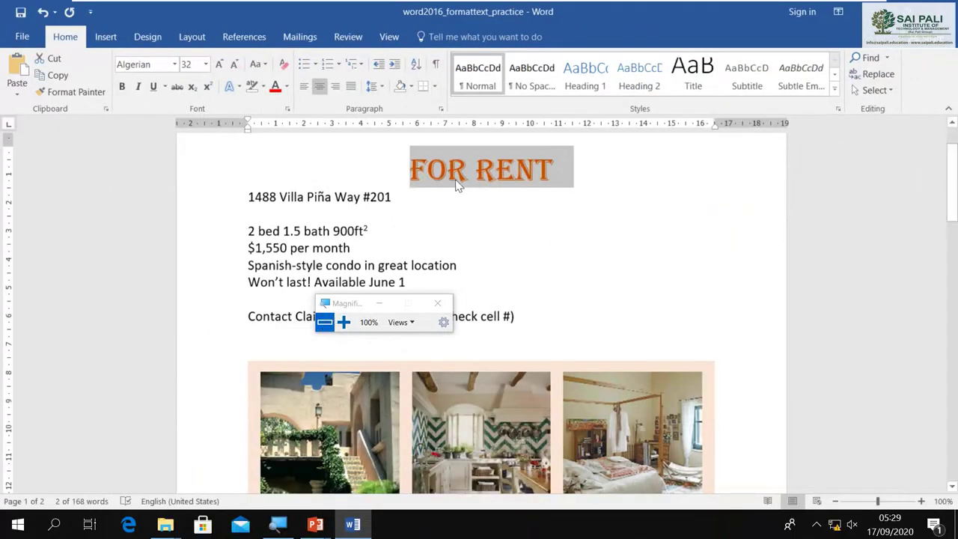
click(336, 88)
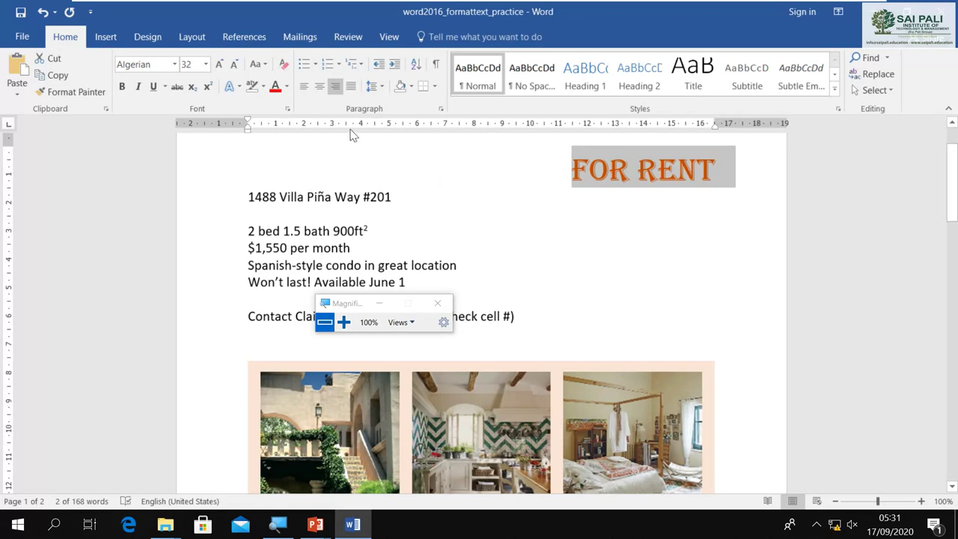
click(320, 88)
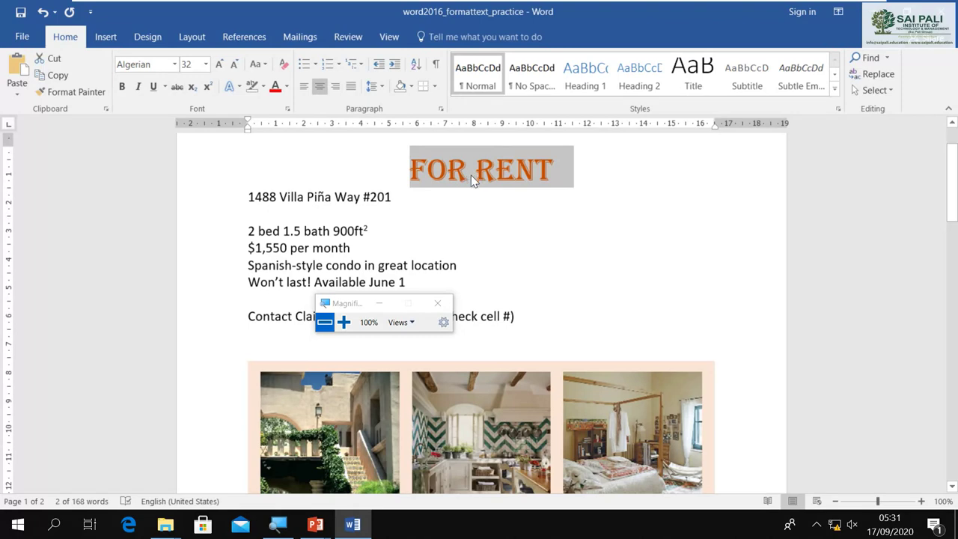
click(345, 324)
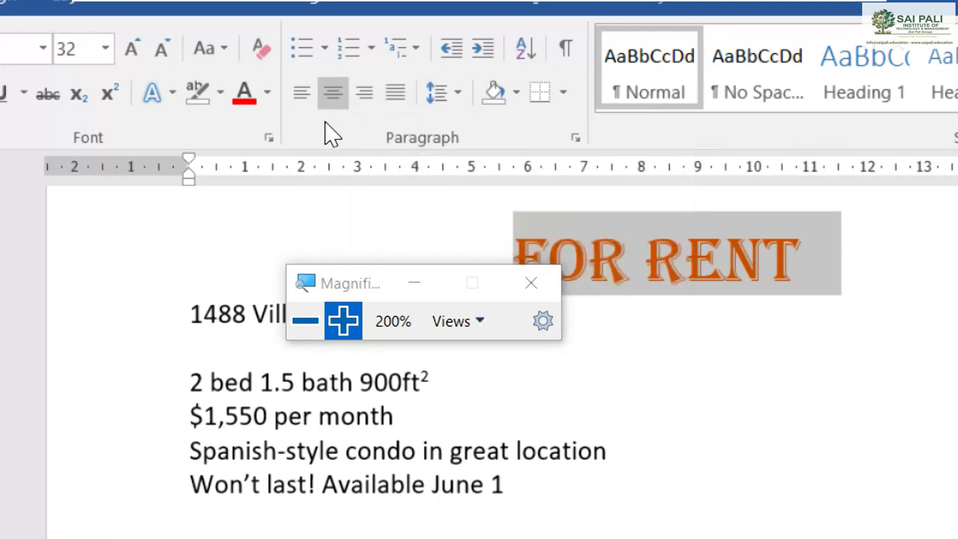
click(305, 321)
Select the paragraph under "About Villa Piña" on the first page and apply left, right and center alignment to it in turn.
scroll(497, 303, down, 15)
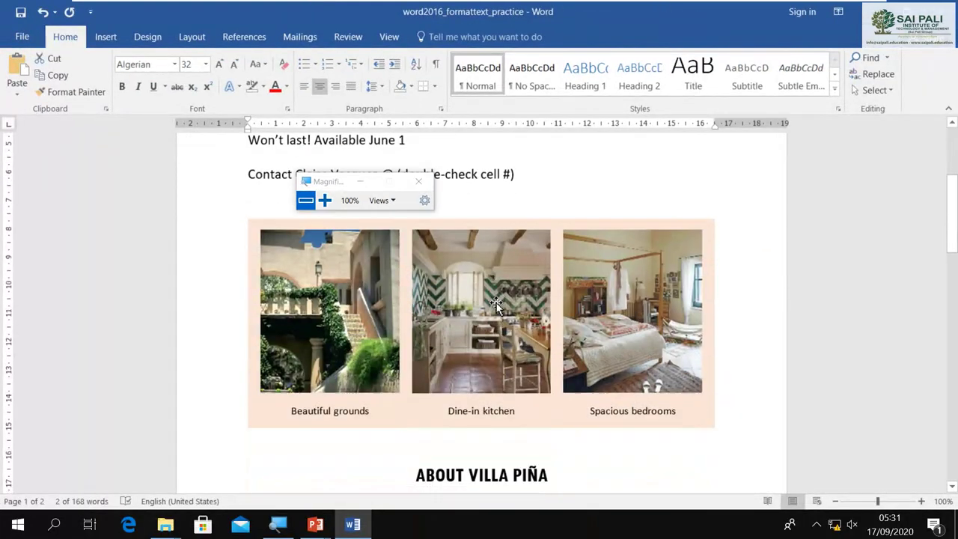
scroll(497, 303, up, 3)
scroll(496, 306, down, 11)
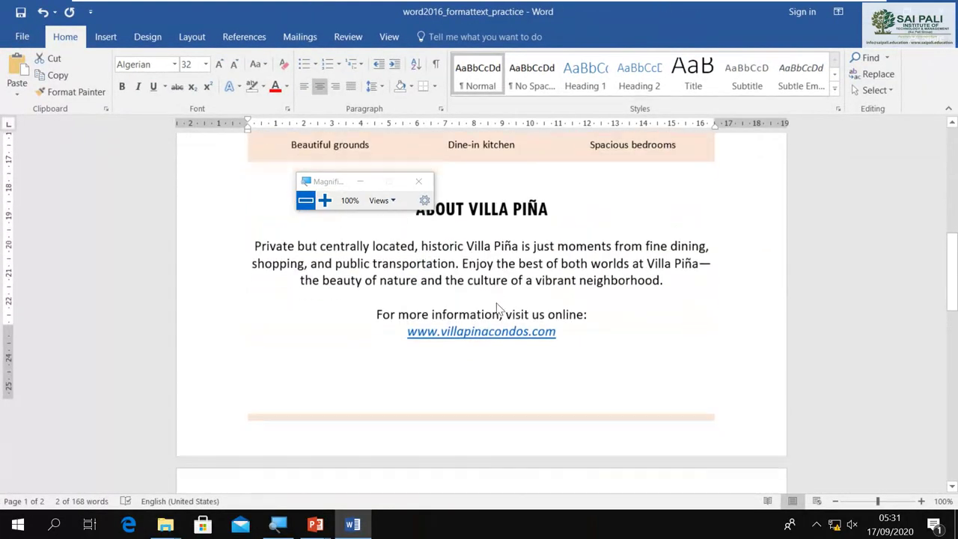
scroll(496, 305, down, 8)
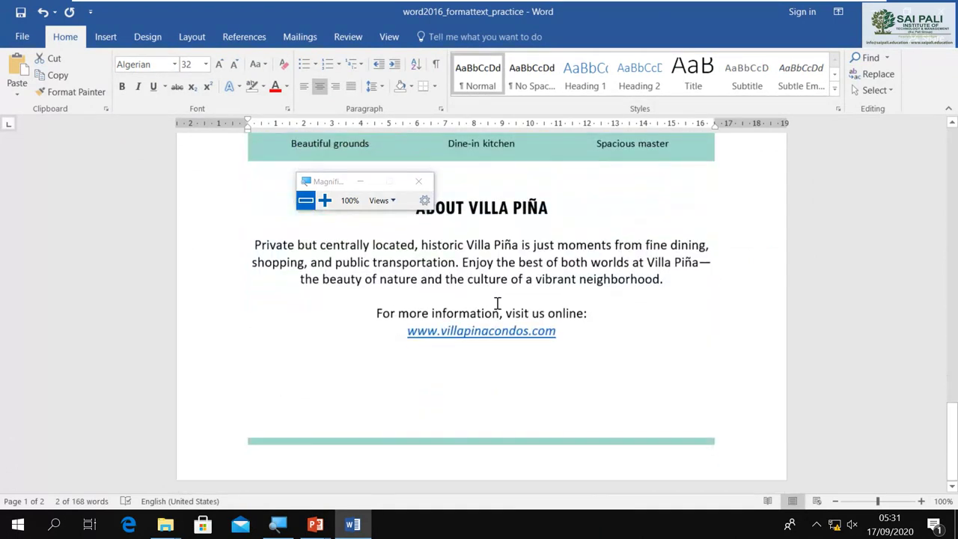
scroll(497, 303, up, 10)
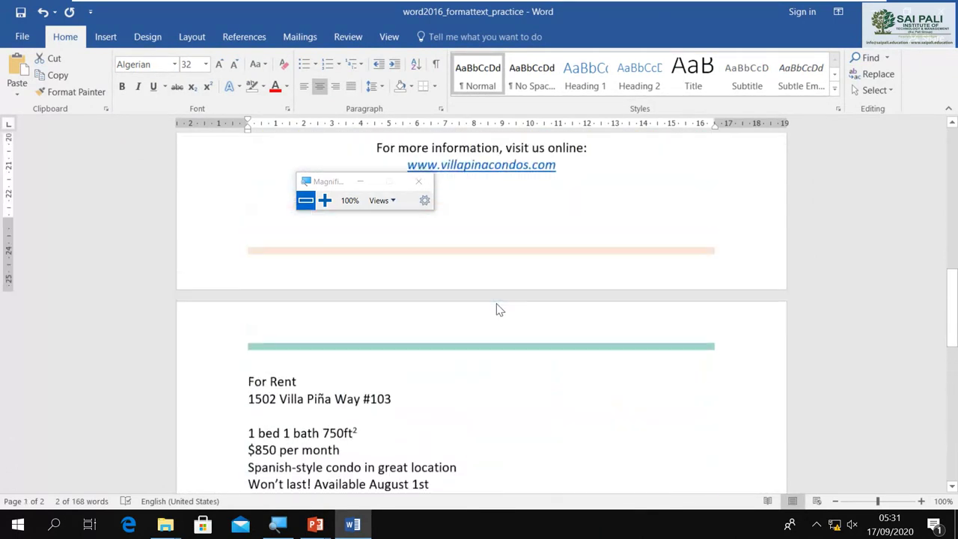
scroll(500, 309, up, 8)
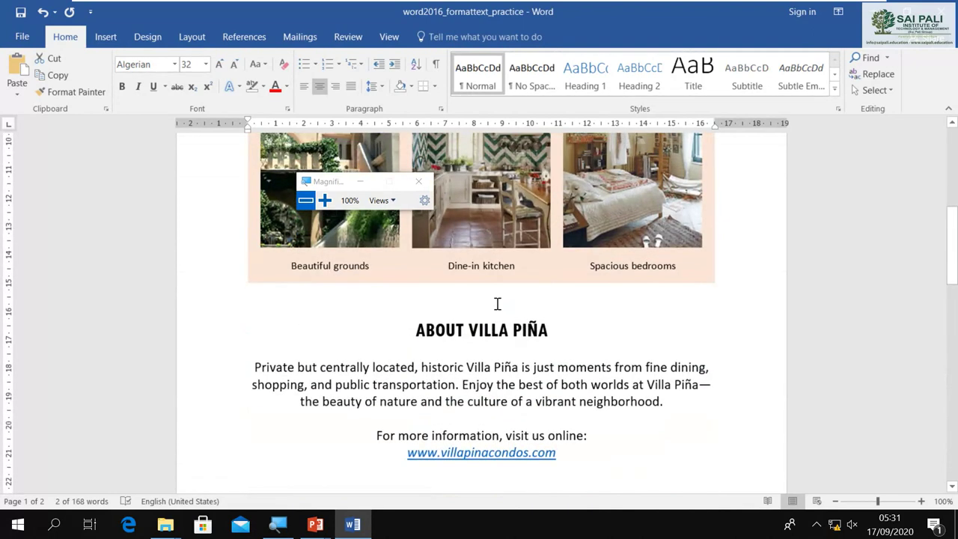
click(344, 378)
scroll(440, 363, down, 2)
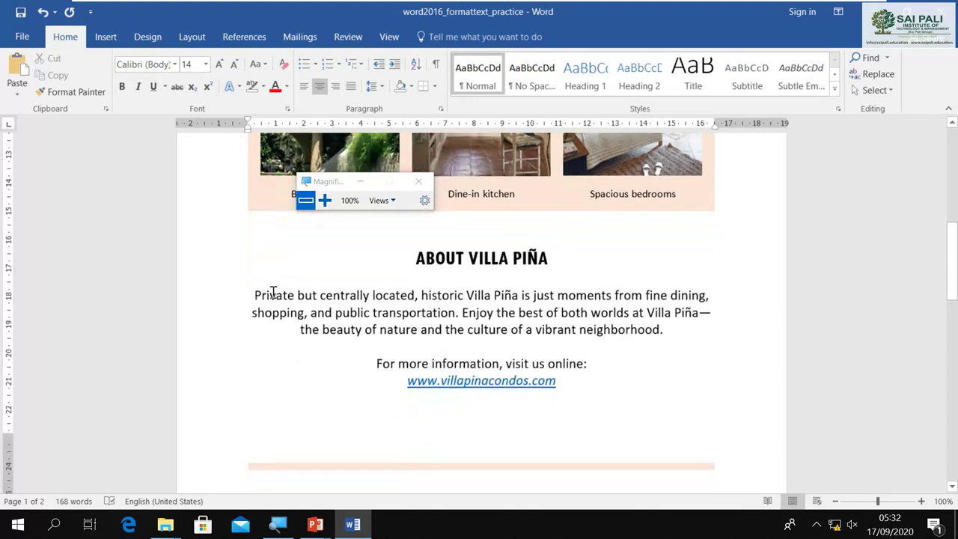
drag(255, 295, 666, 336)
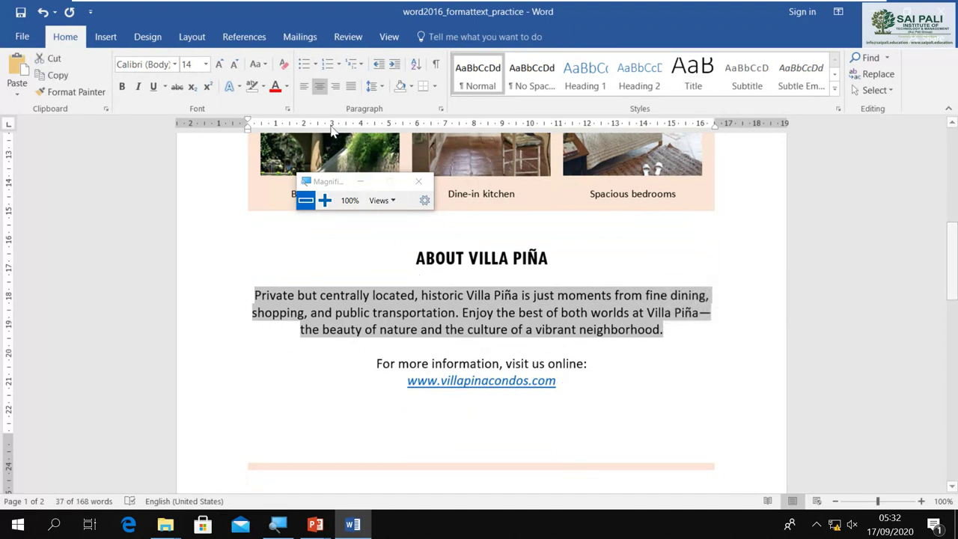
click(302, 88)
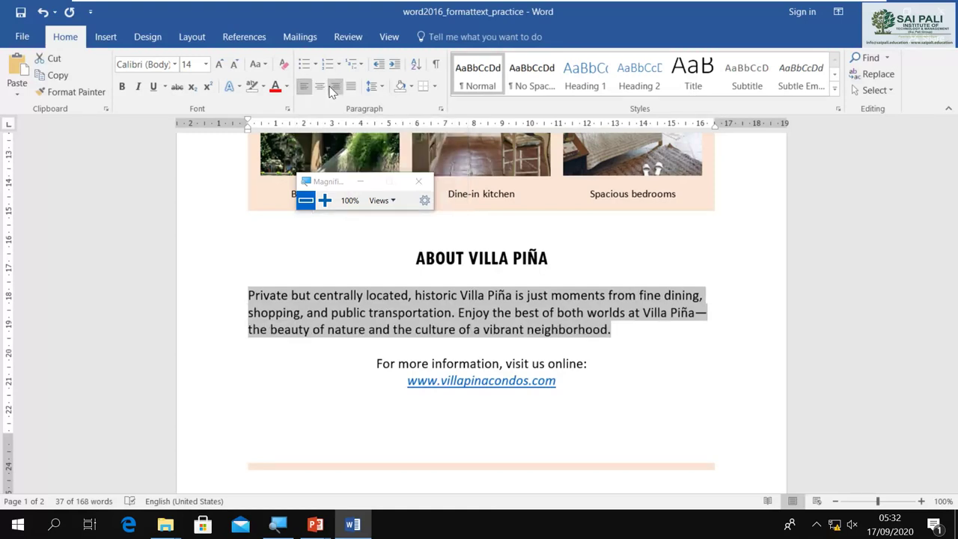
click(334, 88)
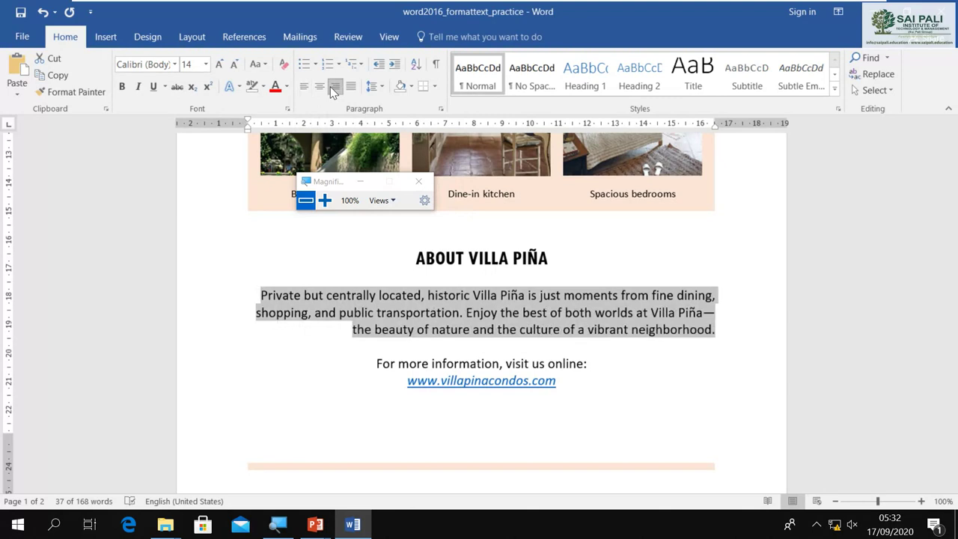
click(320, 87)
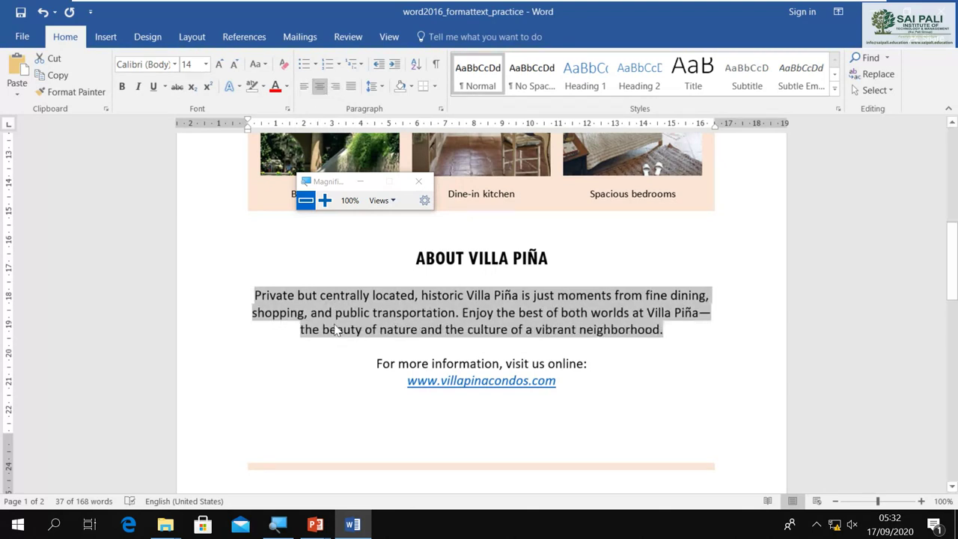
Magnify the screen to 200%, left-align the selected "About Villa Piña" paragraph and deselect it.
click(324, 201)
click(325, 202)
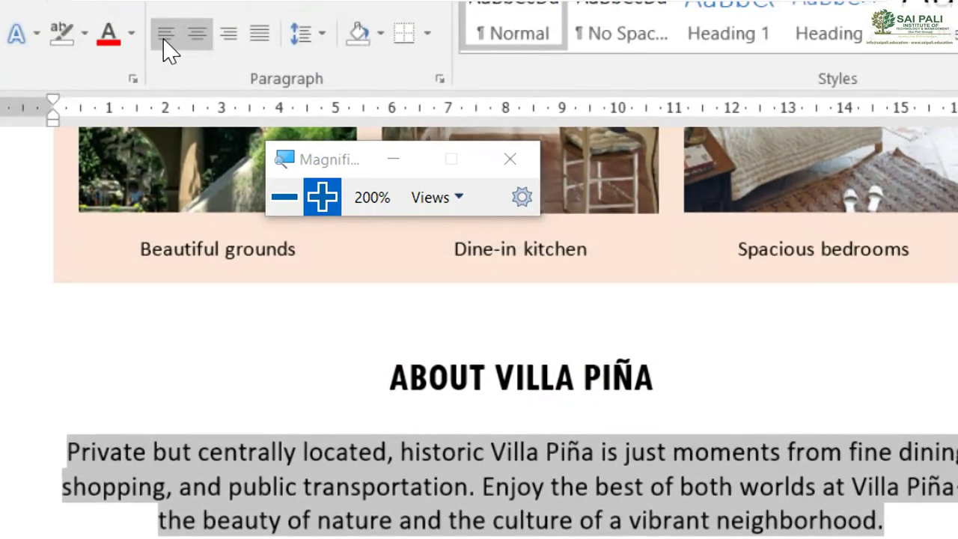
click(165, 35)
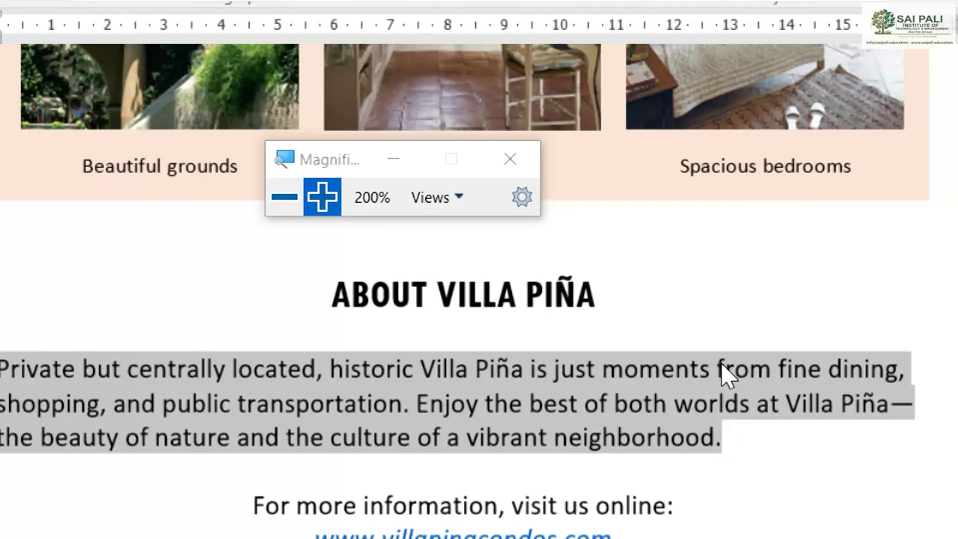
click(725, 425)
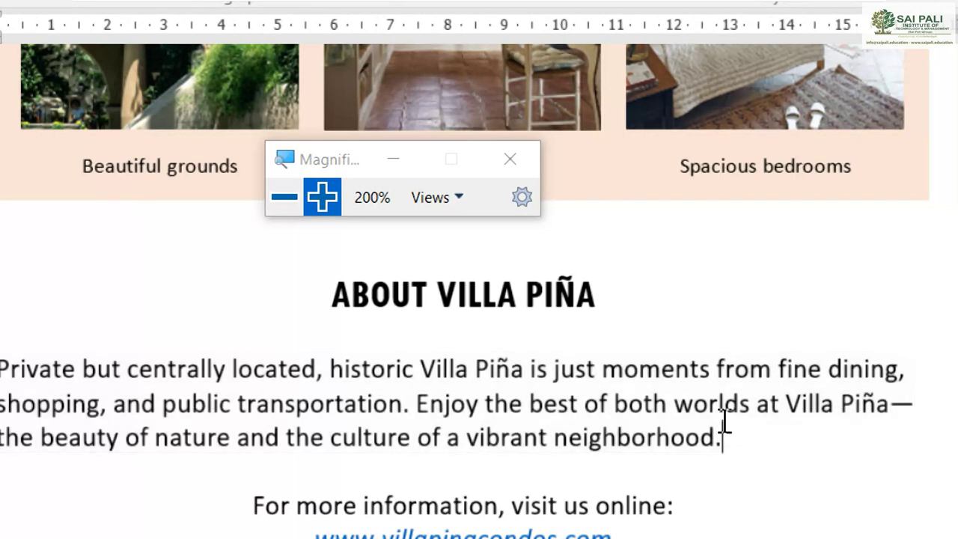
Reduce the screen magnification to 100% and copy the whole left-aligned paragraph under "About Villa Piña" on the first page.
scroll(724, 425, down, 6)
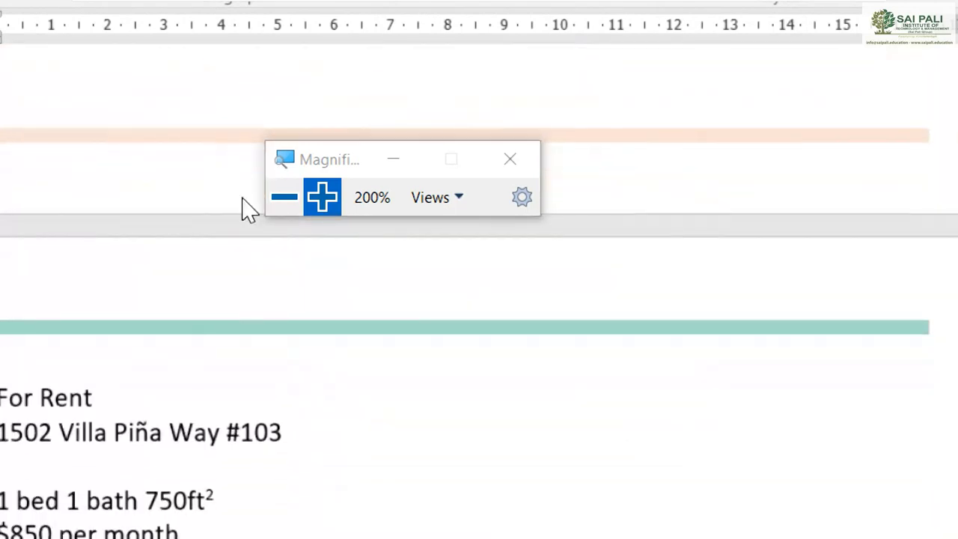
click(279, 198)
scroll(620, 341, down, 5)
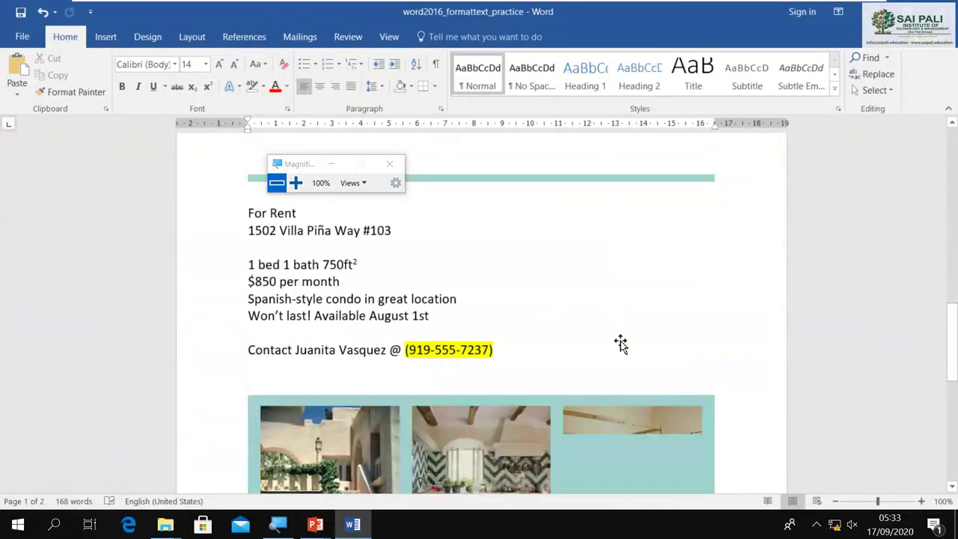
scroll(620, 342, down, 4)
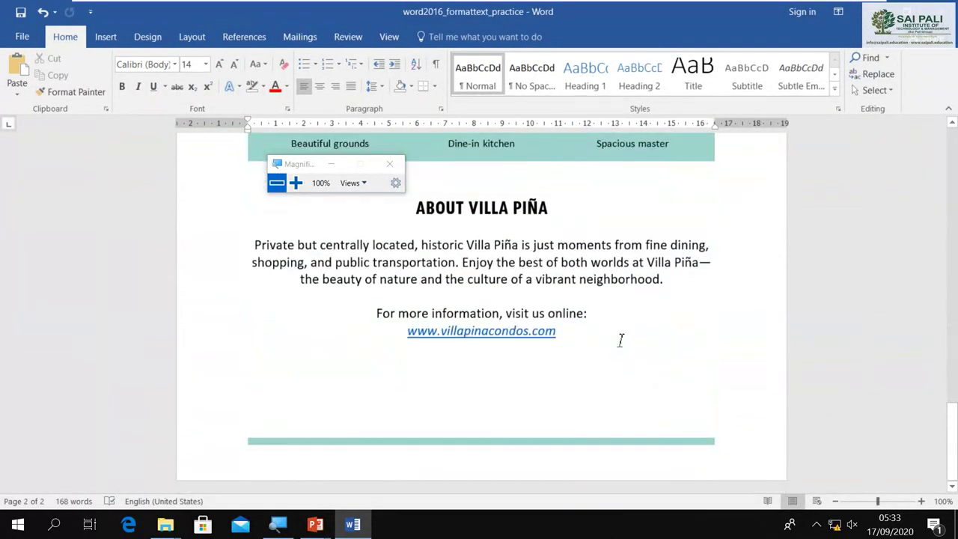
scroll(620, 341, up, 9)
scroll(621, 341, up, 8)
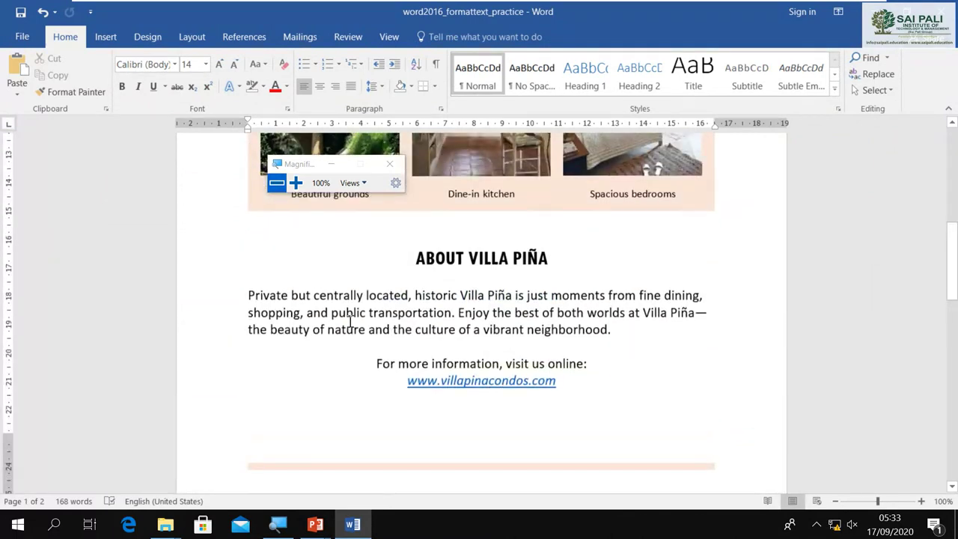
drag(249, 292, 612, 324)
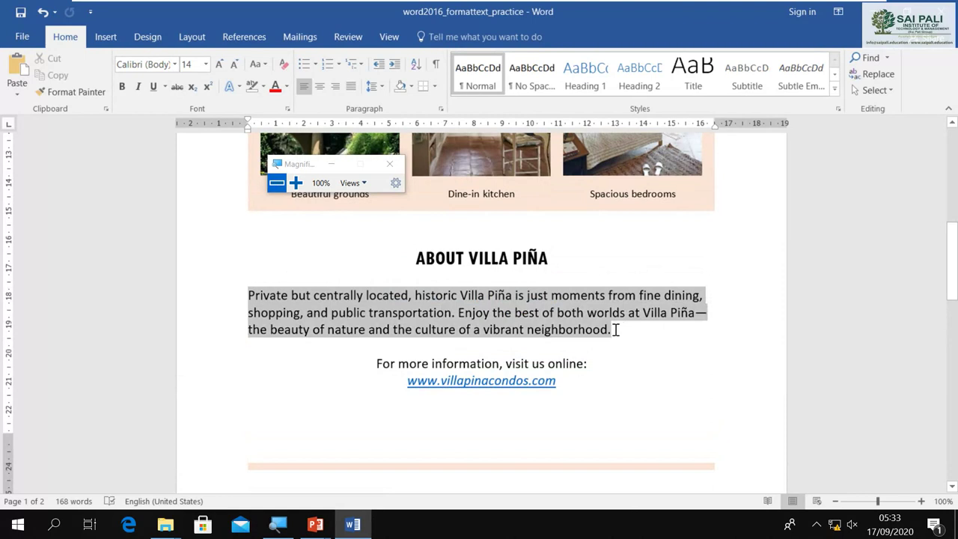
right_click(577, 333)
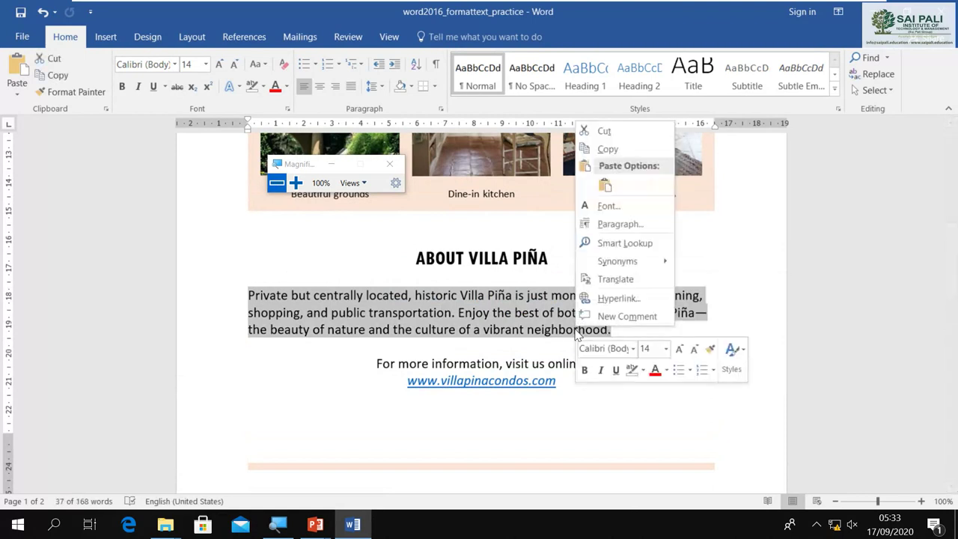
key(Escape)
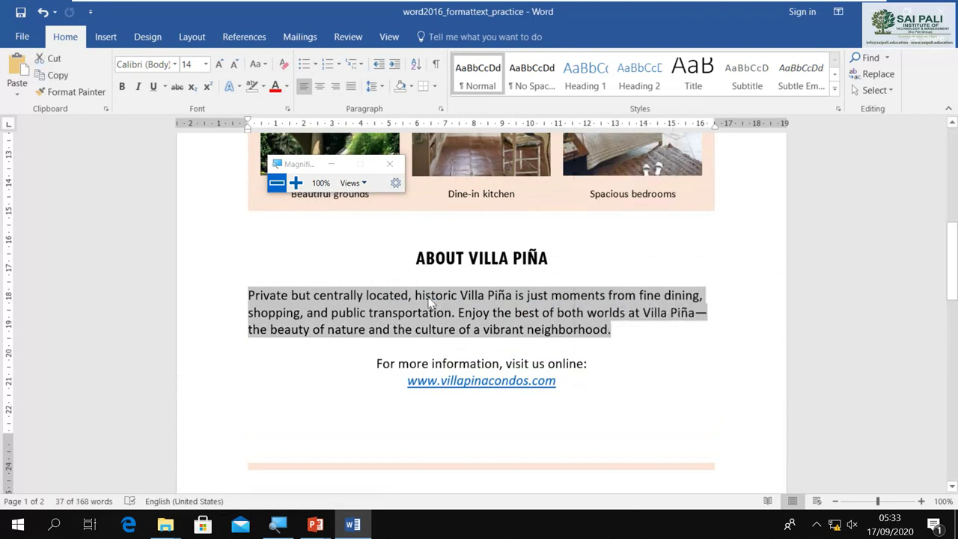
click(54, 75)
Try to add a new page below the website link at the end of the second flyer.
scroll(491, 303, down, 15)
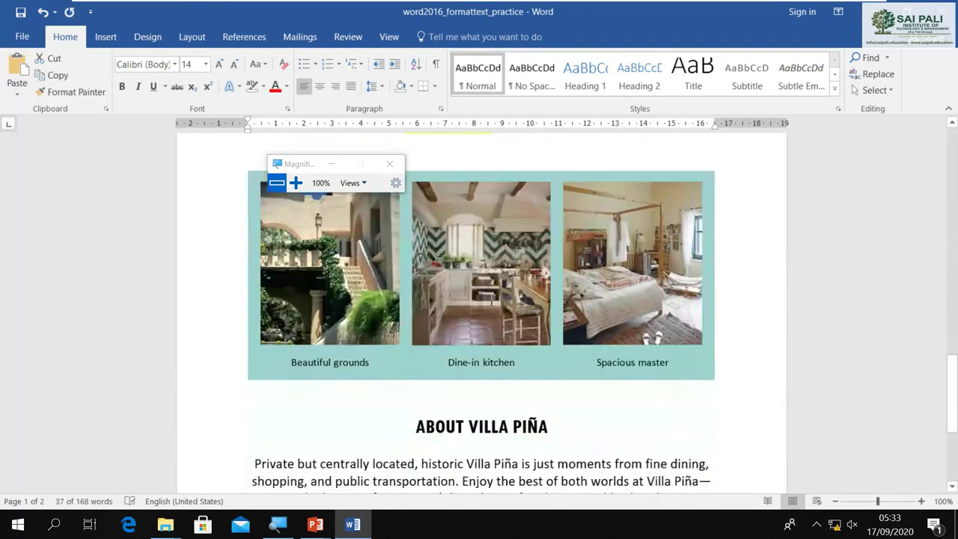
scroll(492, 300, down, 1)
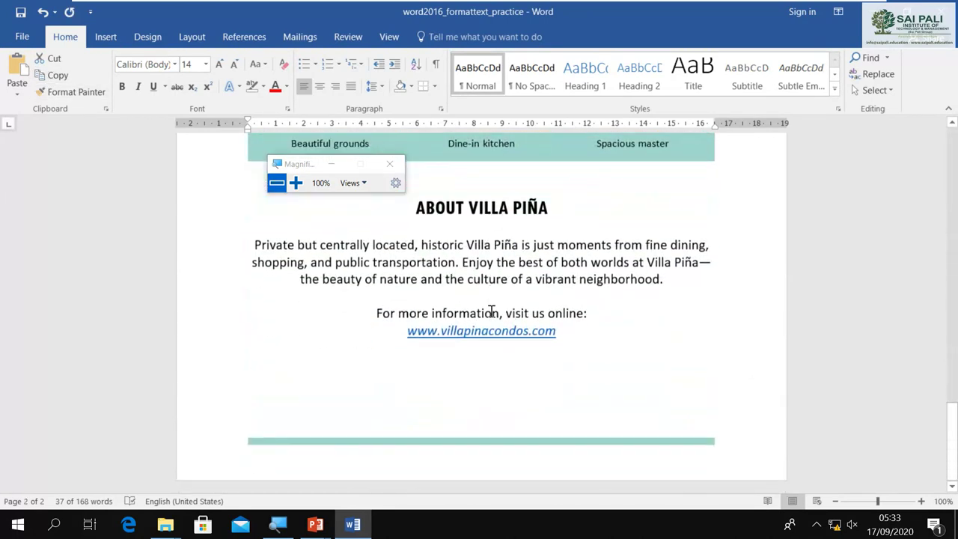
click(498, 395)
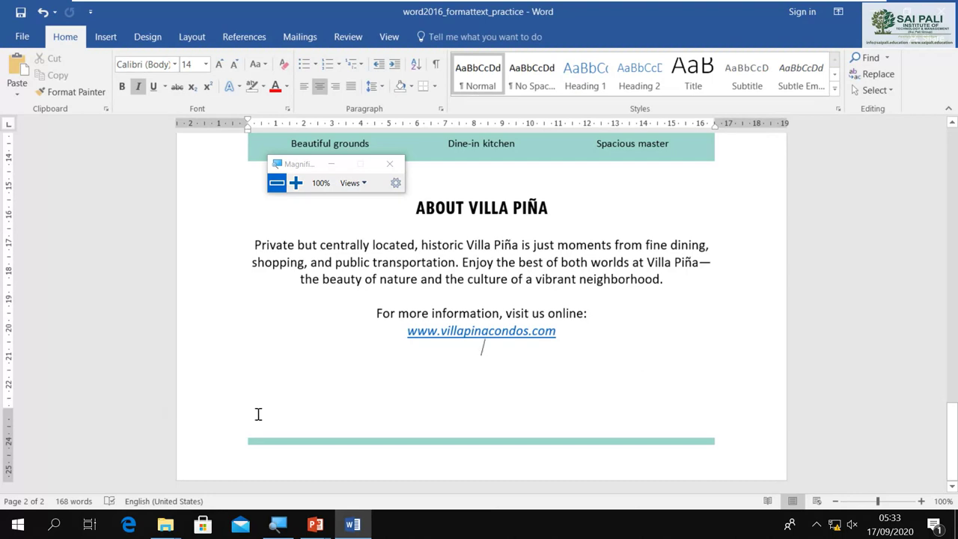
key(Return)
key(ctrl+Return)
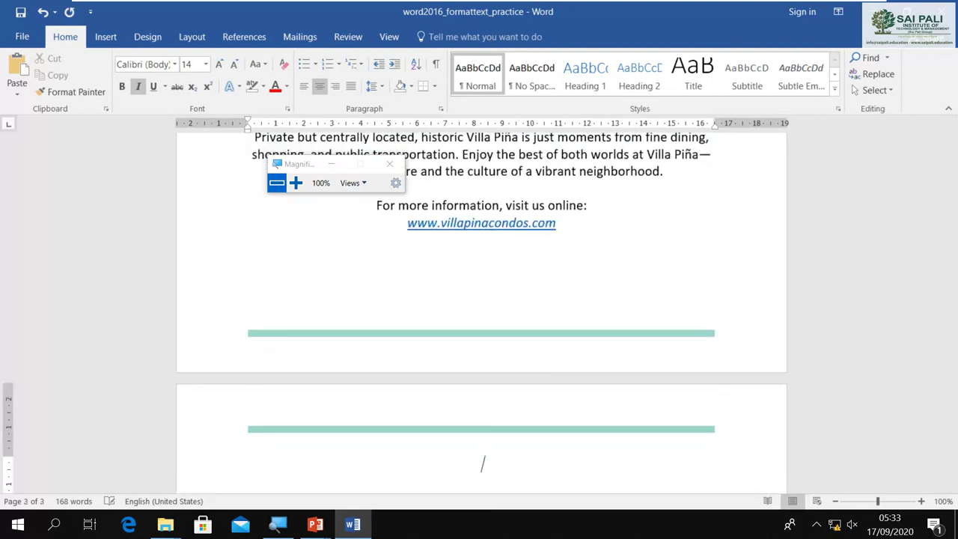
scroll(482, 399, up, 3)
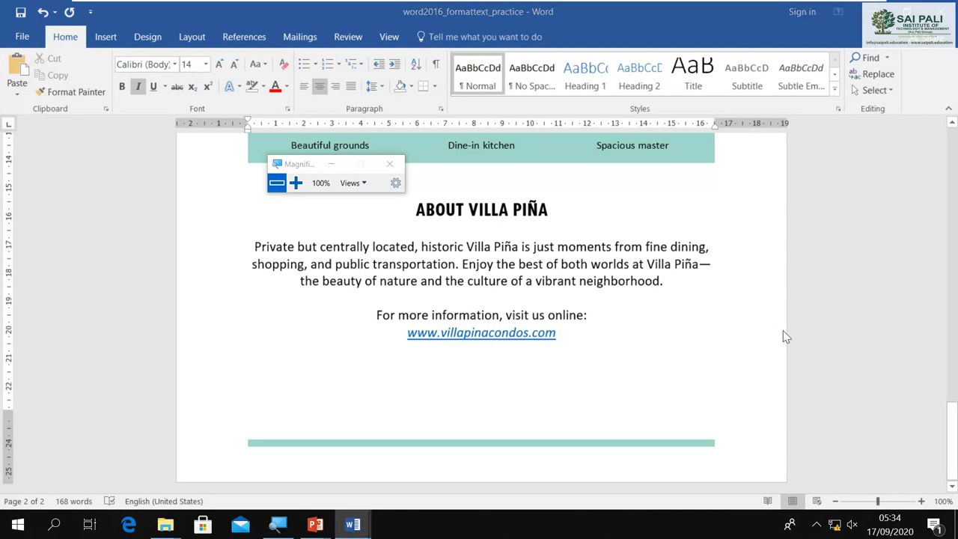
Create a new blank document and paste the copied "Private but centrally located" paragraph into it.
key(ctrl+n)
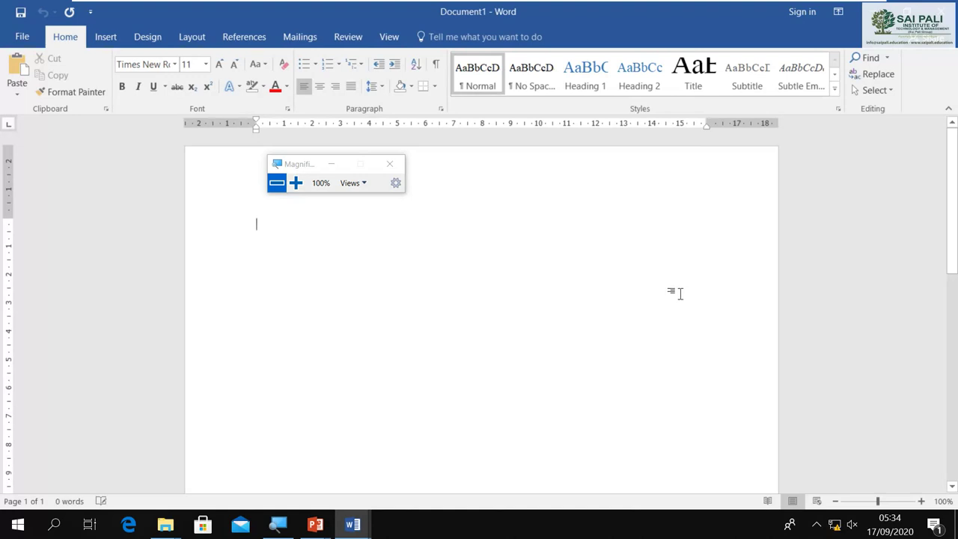
text(Private but centrally located, historic Villa Piña is just moments from fine dining, shopping, and public transportation. Enjoy the best of both worlds at Villa Piña—the beauty of nature and the culture of a vibrant neighborhood.)
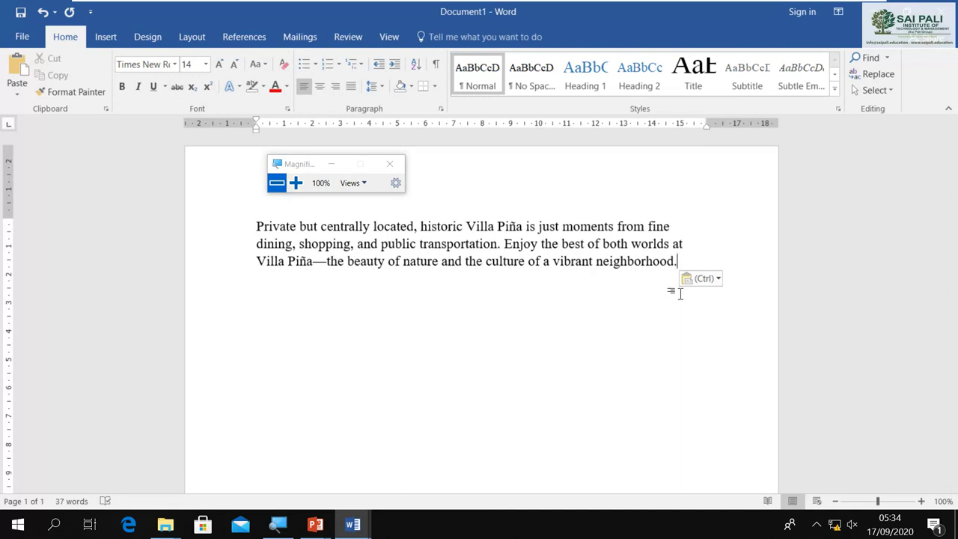
Paste the copied "Private but centrally located" paragraph four more times below the first one.
text(Private but centrally located, historic Villa Piña is just moments from fine dining, shopping, and public transportation. Enjoy the best of both worlds at Villa Piña—the beauty of nature and the culture of a vibrant neighborhood.)
text(Private but centrally located, historic Villa Piña is just moments from fine dining, shopping, and public transportation. Enjoy the best of both worlds at Villa Piña—the beauty of nature and the culture of a vibrant neighborhood.)
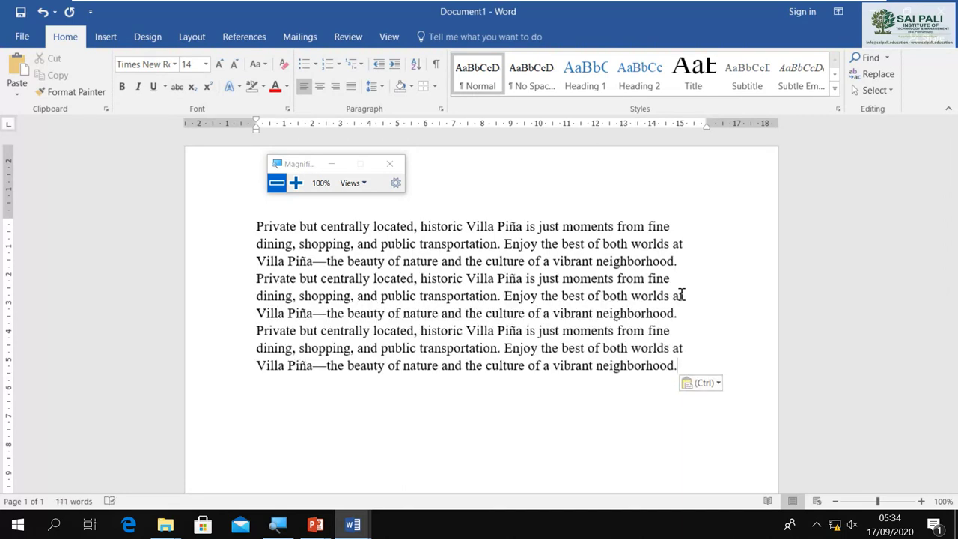
text(Private but centrally located, historic Villa Piña is just moments from fine dining, shopping, and public transportation. Enjoy the best of both worlds at Villa Piña—the beauty of nature and the culture of a vibrant neighborhood.)
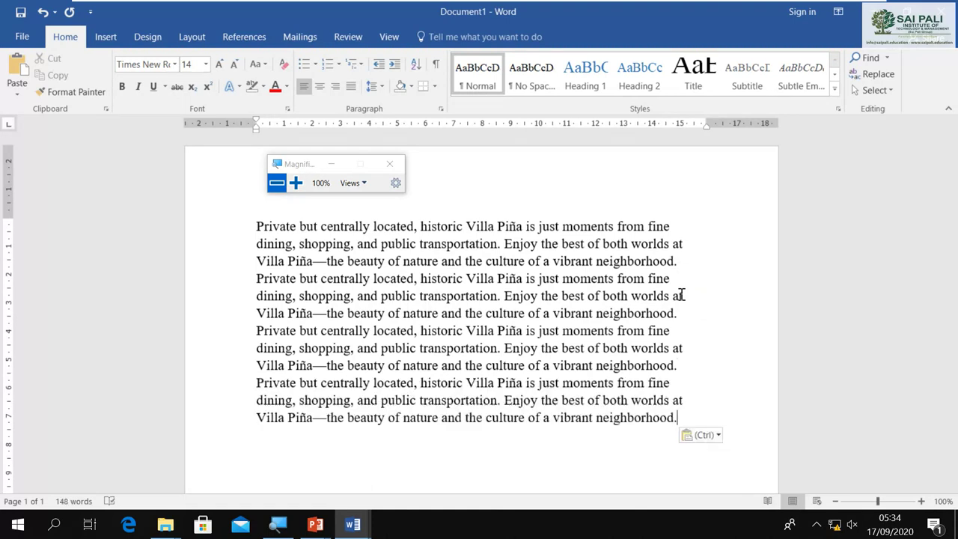
text(Private but centrally located, historic Villa Piña is just moments from fine dining, shopping, and public transportation. Enjoy the best of both worlds at Villa Piña—the beauty of nature and the culture of a vibrant neighborhood.)
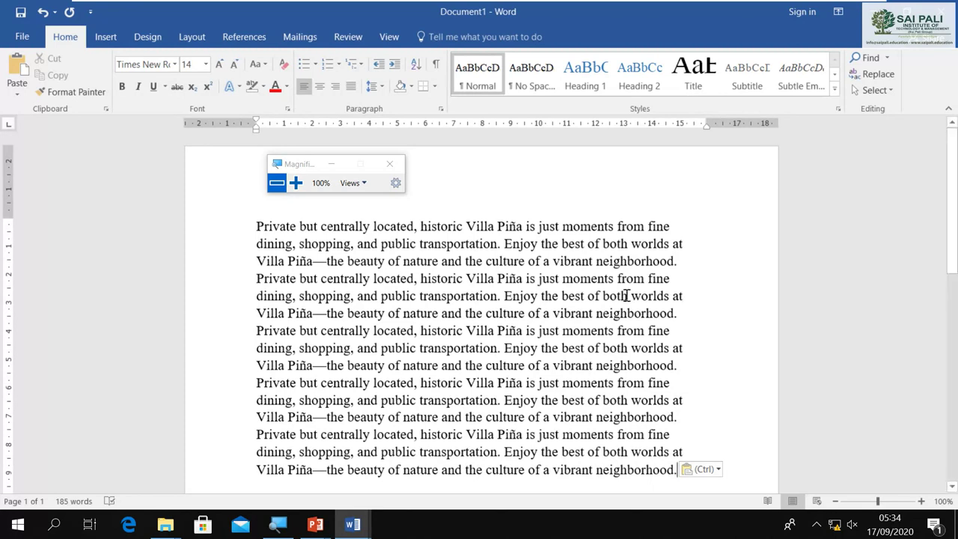
Delete all the pasted "Private but centrally located" paragraphs, from the last one up to the beginning of the document.
scroll(627, 293, down, 1)
scroll(627, 293, up, 1)
scroll(589, 317, down, 1)
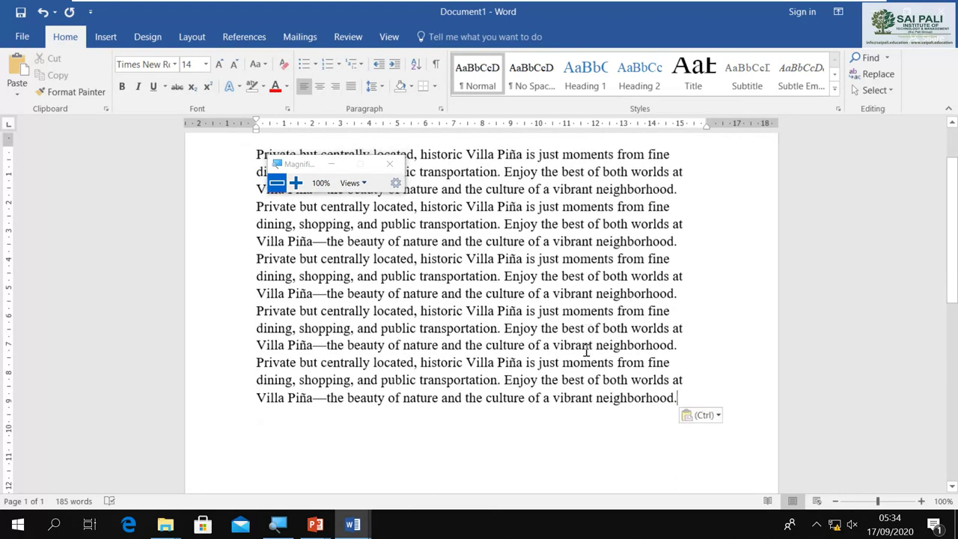
drag(684, 397, 186, 79)
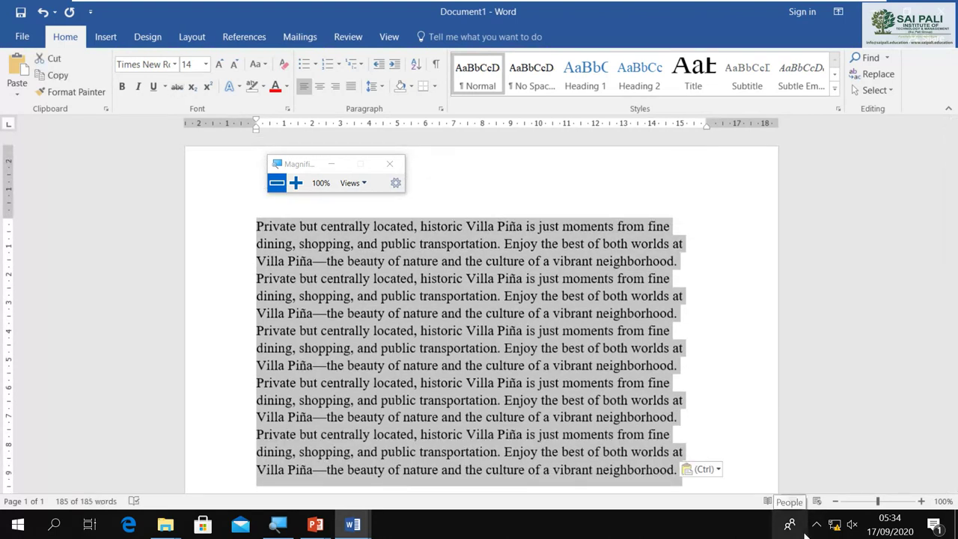
key(Delete)
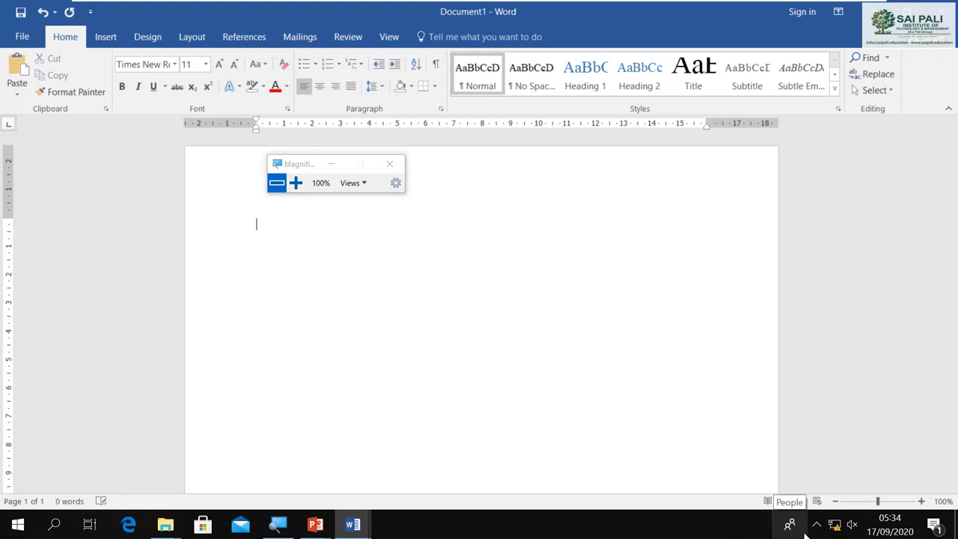
Switch to File Explorer and open Boy meets frog.docx from the notes folder on New Volume (F:).
key(alt+Tab)
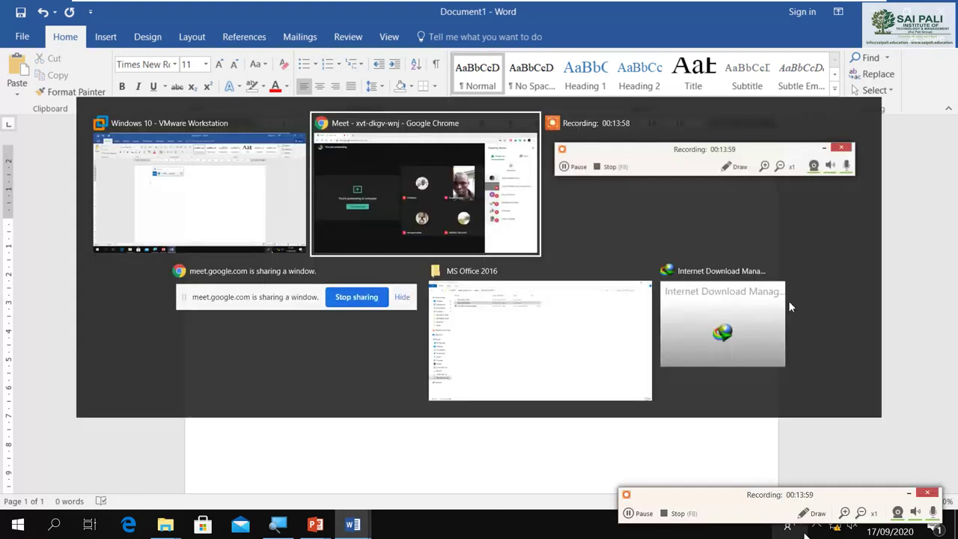
key(Tab)
key(Tab)
key(Tab)
key(Tab)
key(Tab)
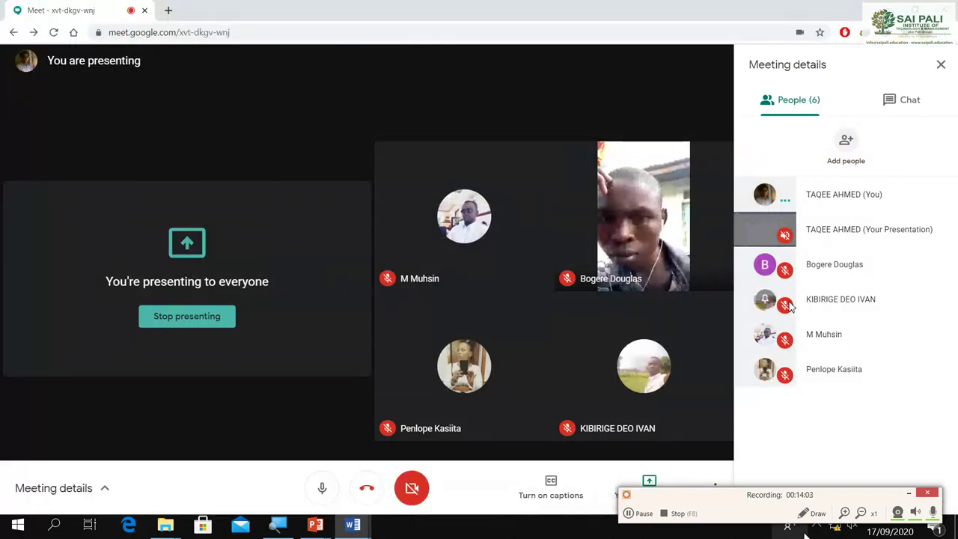
key(super)
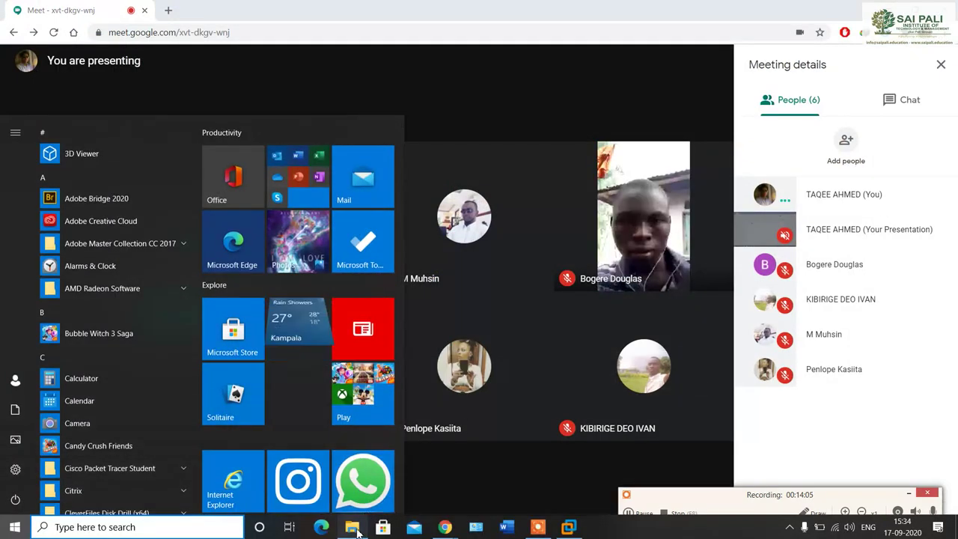
click(354, 527)
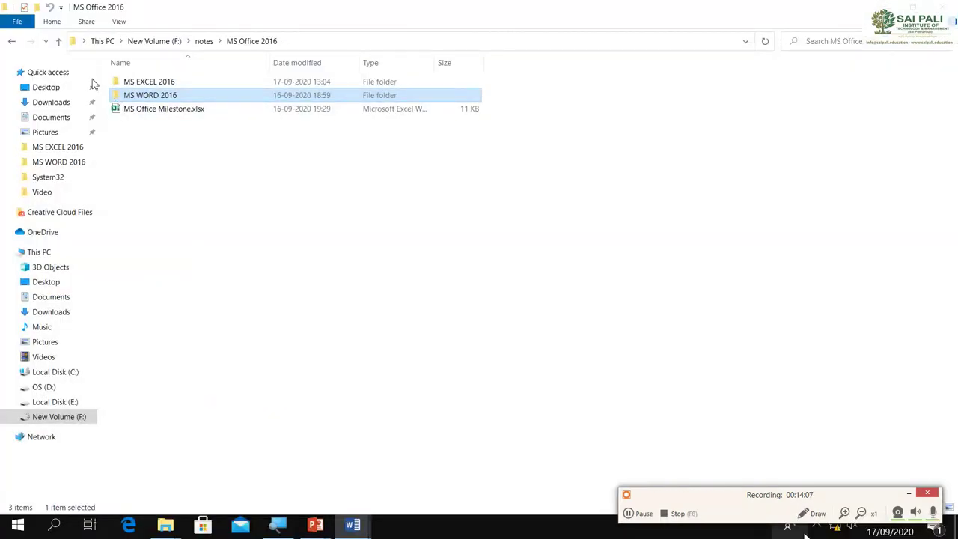
click(58, 42)
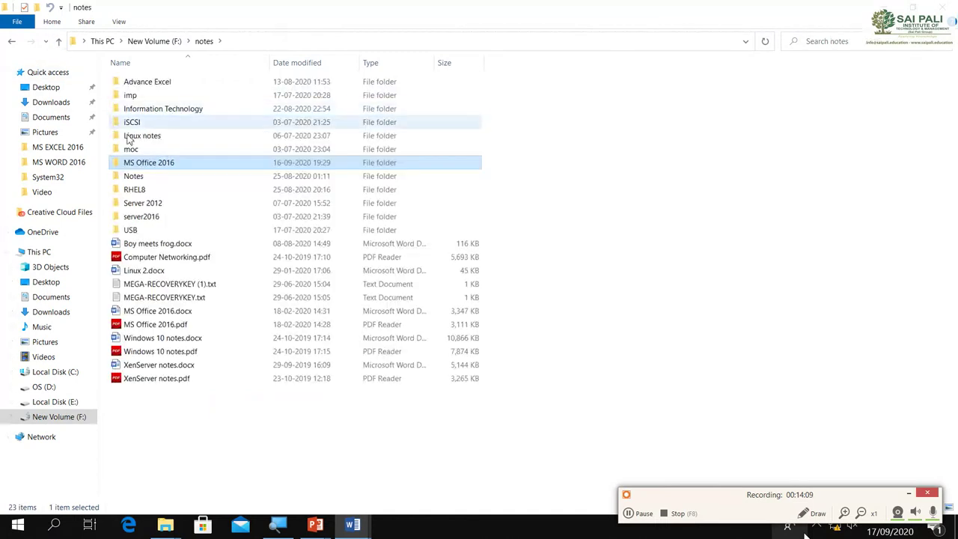
double_click(155, 245)
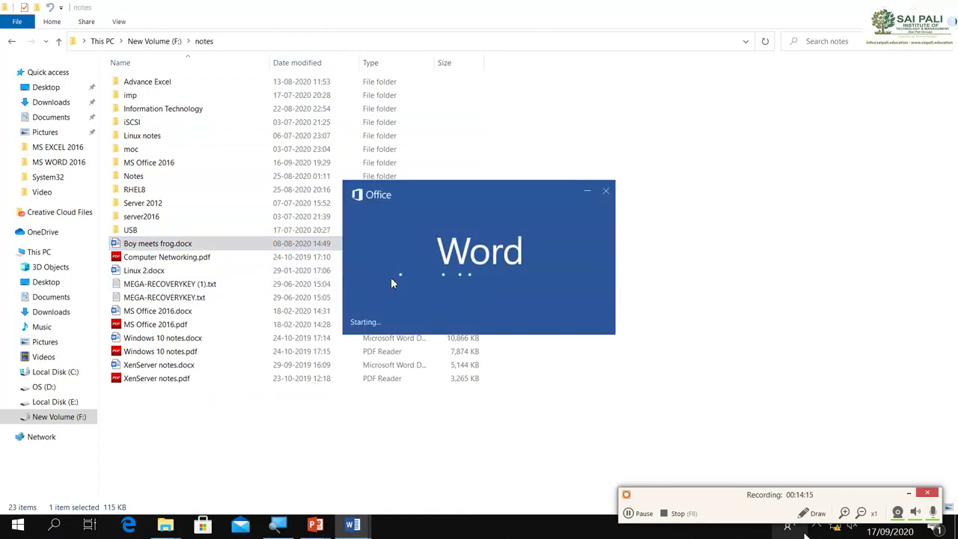
click(640, 516)
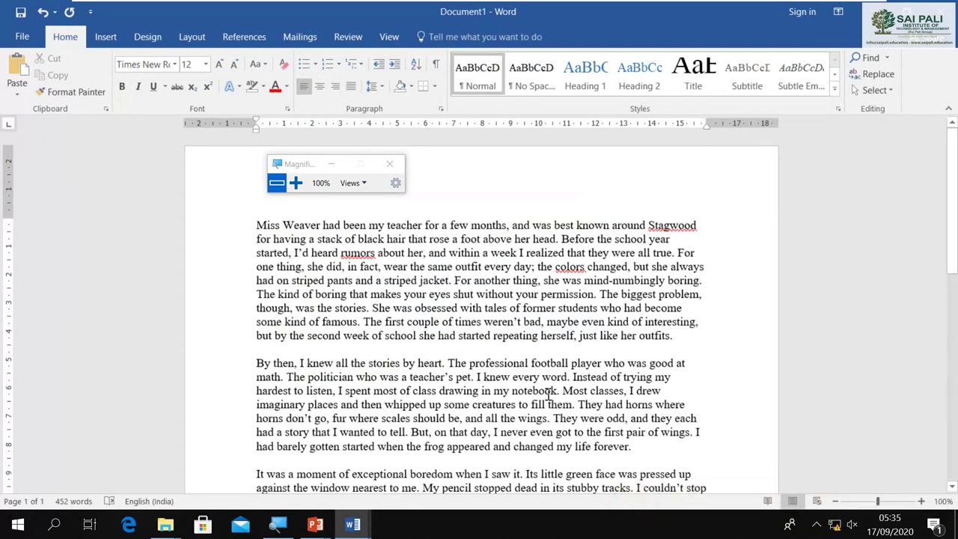
Move the Magnifier window off the page, select the first story paragraph, and select most of the second paragraph instead.
drag(292, 164, 57, 154)
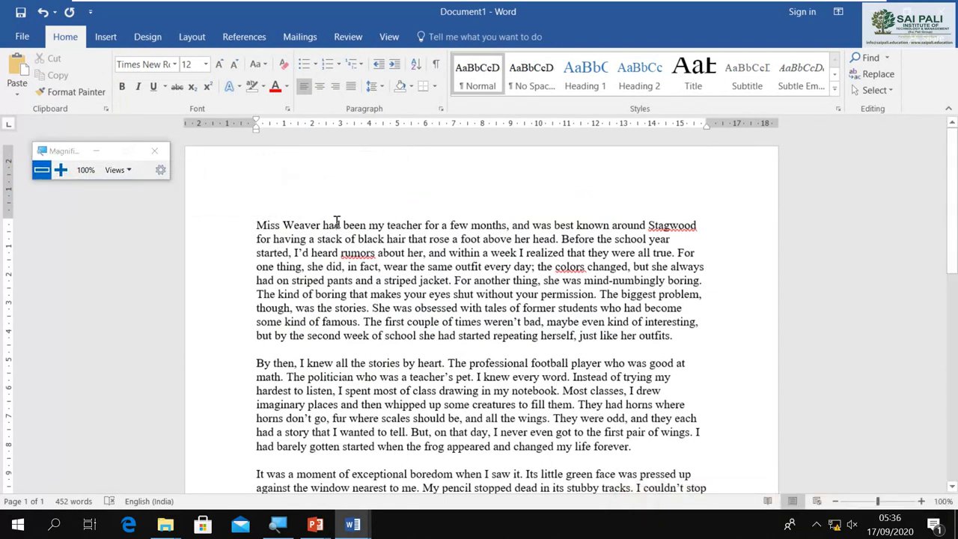
drag(256, 224, 672, 337)
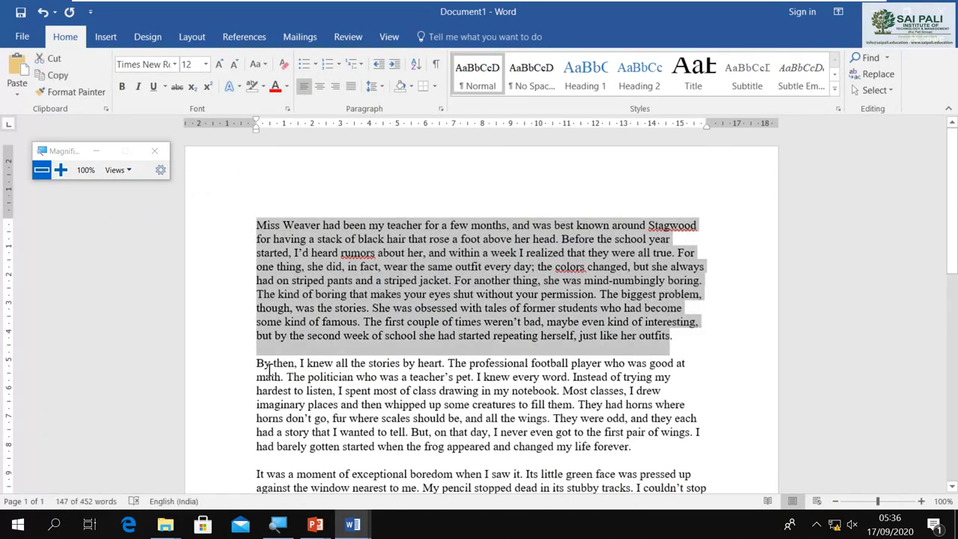
drag(257, 363, 664, 437)
key(ctrl+c)
scroll(664, 437, down, 1)
scroll(664, 437, down, 4)
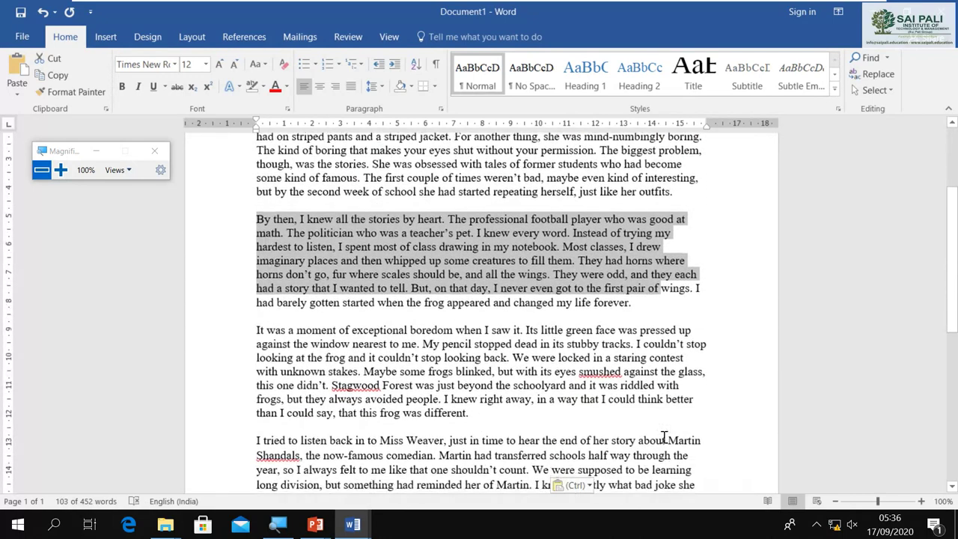
Select the first story paragraph, magnify the screen to 200% and move the Magnifier window away from that paragraph.
scroll(648, 437, up, 5)
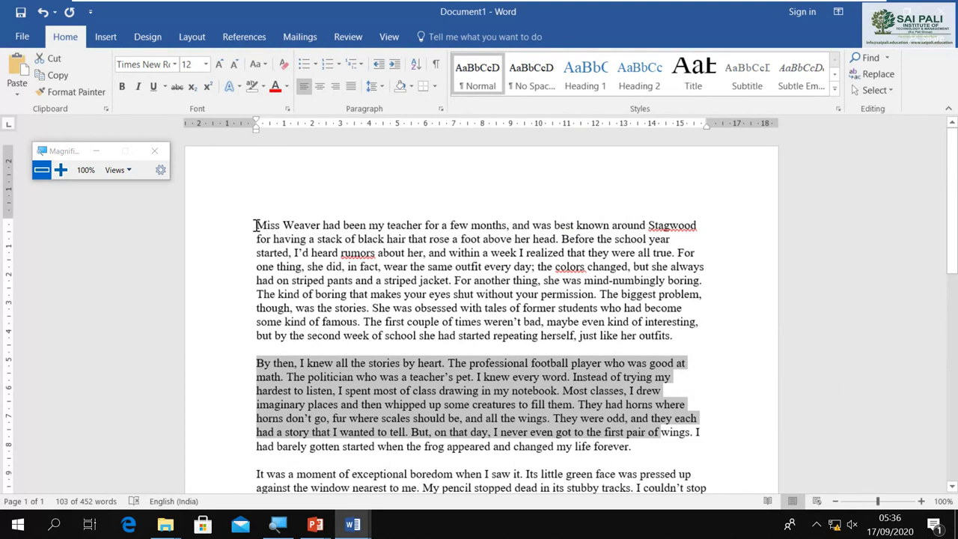
key(ctrl+v)
drag(256, 224, 675, 330)
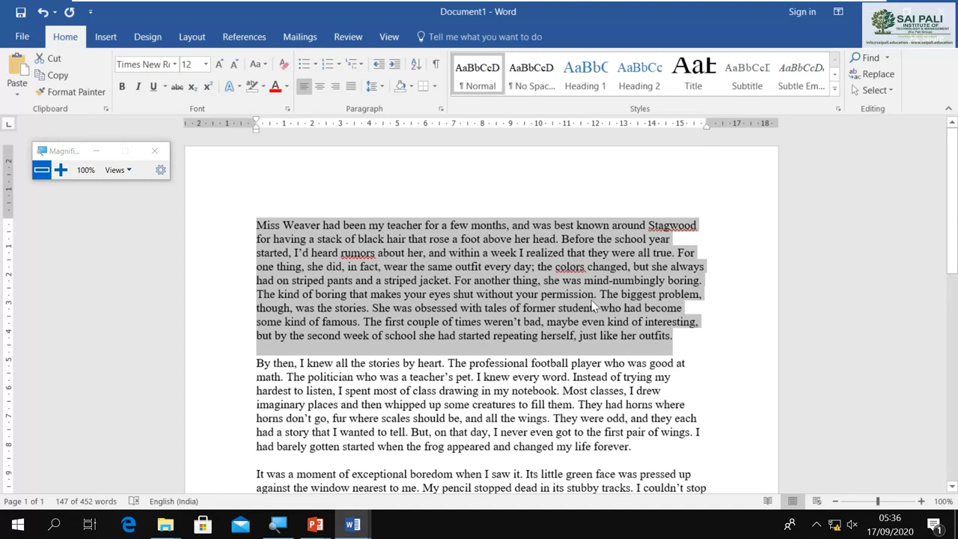
click(60, 170)
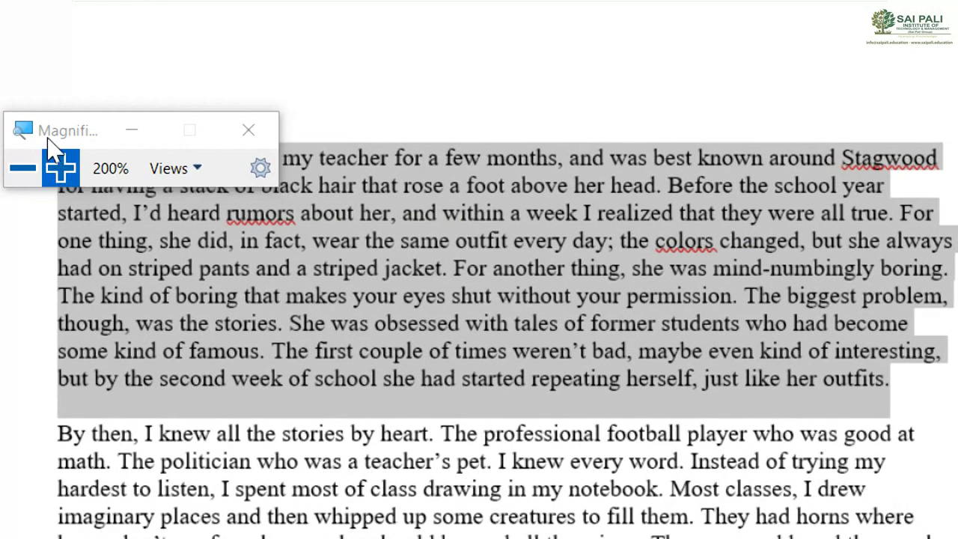
drag(25, 133, 445, 520)
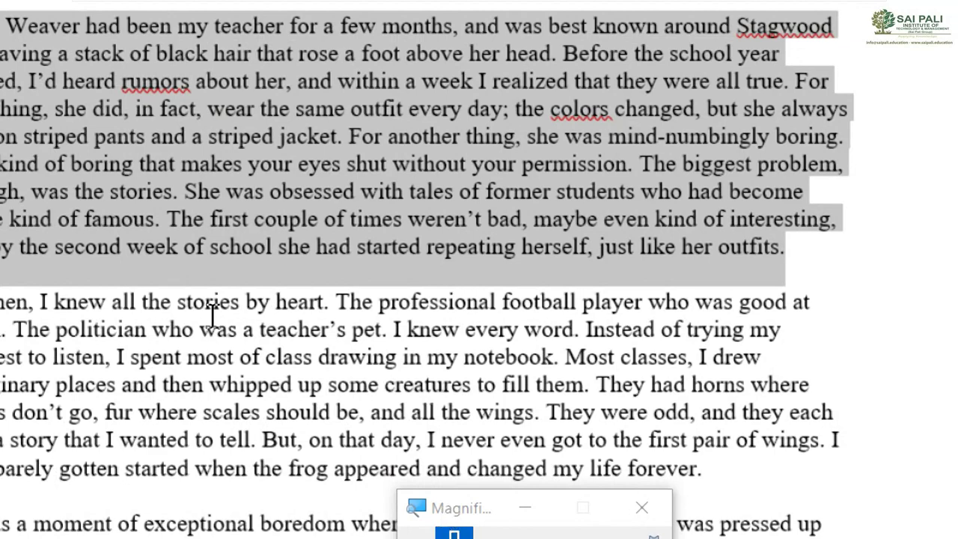
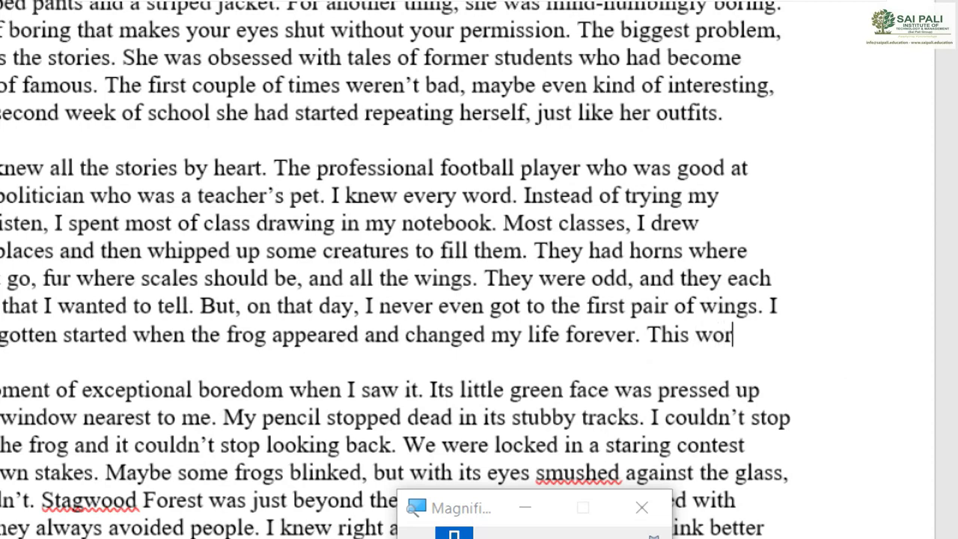
Complete "This word" after the second paragraph's last sentence, try continuing with "document", and erase back to "This word".
text(d)
text(do)
key(BackSpace)
key(BackSpace)
key(Return)
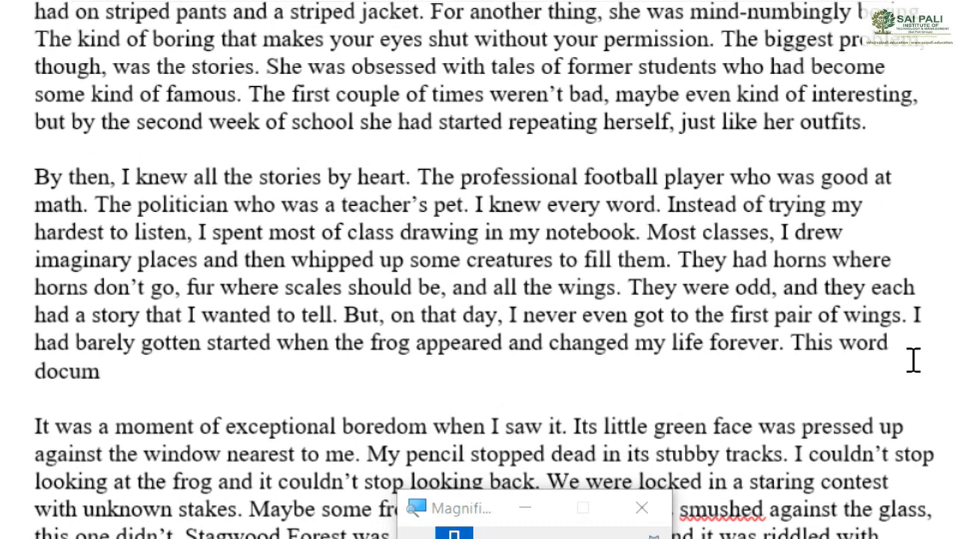
text(ent)
key(BackSpace)
key(BackSpace)
key(BackSpace)
key(BackSpace)
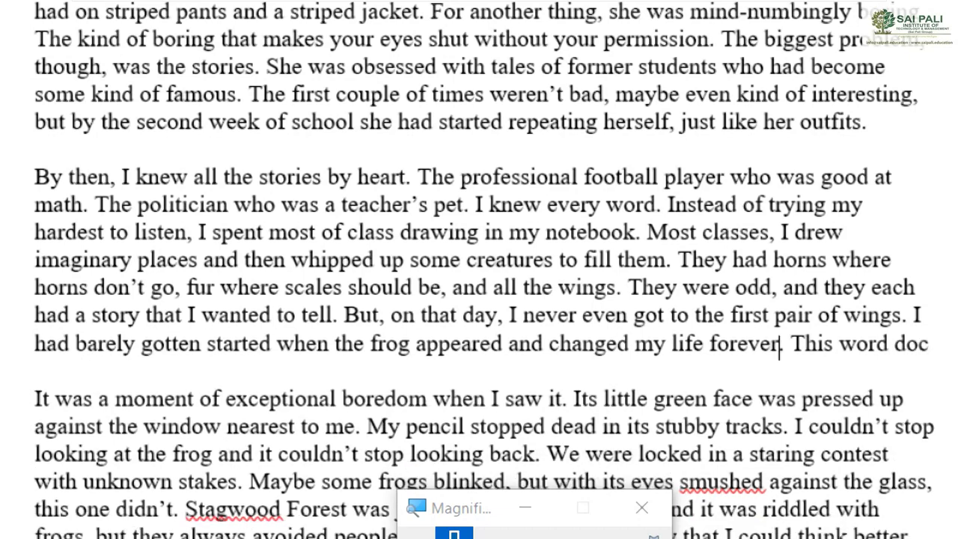
key(BackSpace)
key(BackSpace)
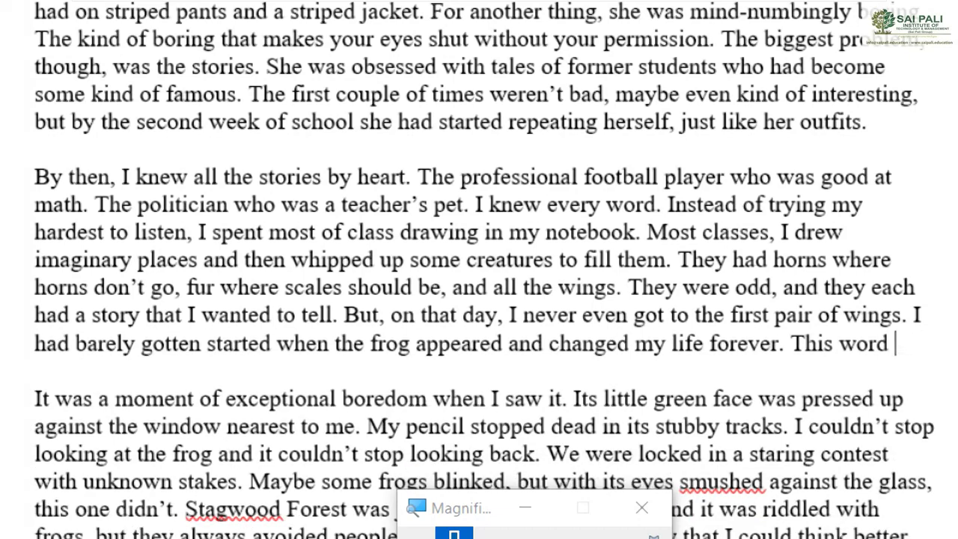
Try continuing the unfinished sentence at the end of the second paragraph with "is a do".
text(is )
text(a )
text(do)
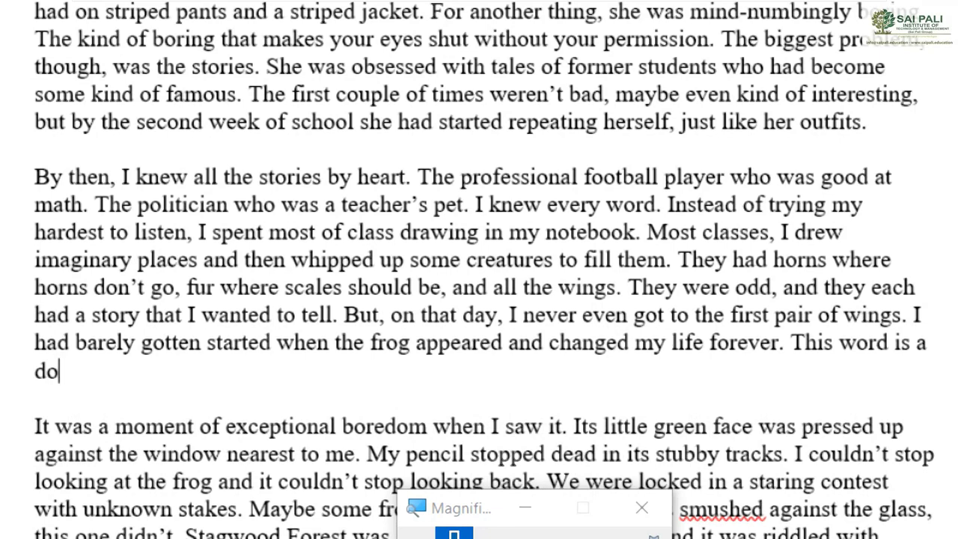
key(BackSpace)
key(BackSpace)
key(BackSpace)
key(BackSpace)
key(BackSpace)
key(BackSpace)
key(BackSpace)
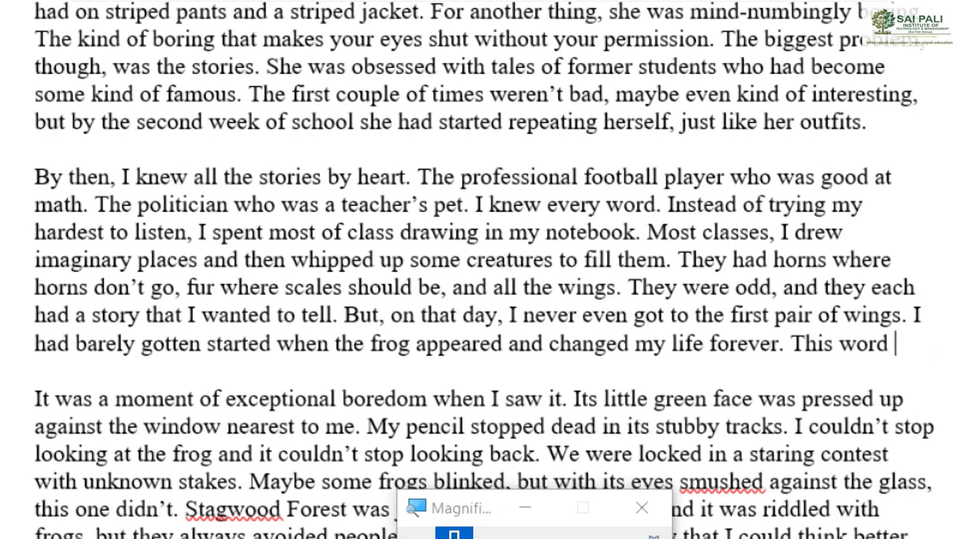
Finish the "This word" sentence at the end of the second paragraph with "document.".
text(docu)
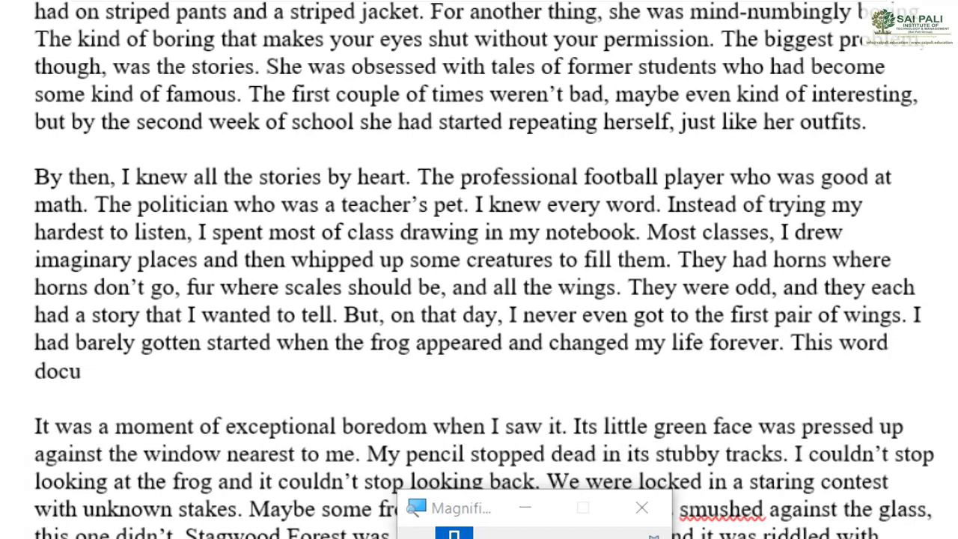
text(ment.)
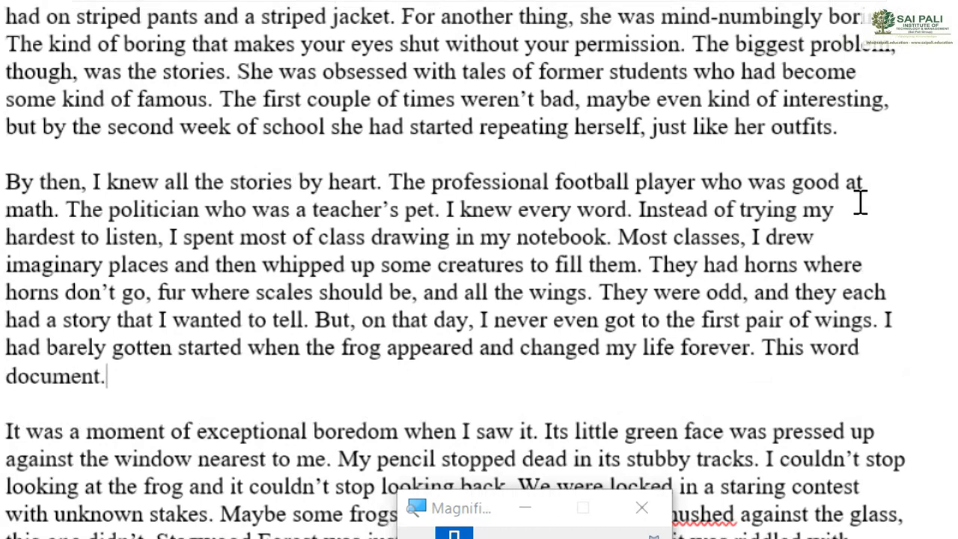
Examine where each line of the second paragraph ends, including "good at", "trying my", "I drew" and "they each".
drag(814, 191, 864, 187)
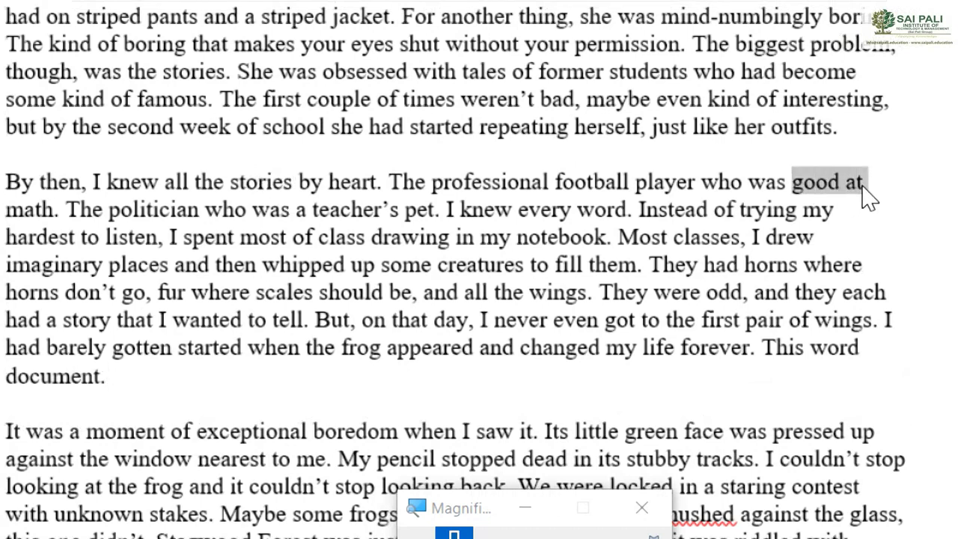
drag(822, 210, 835, 212)
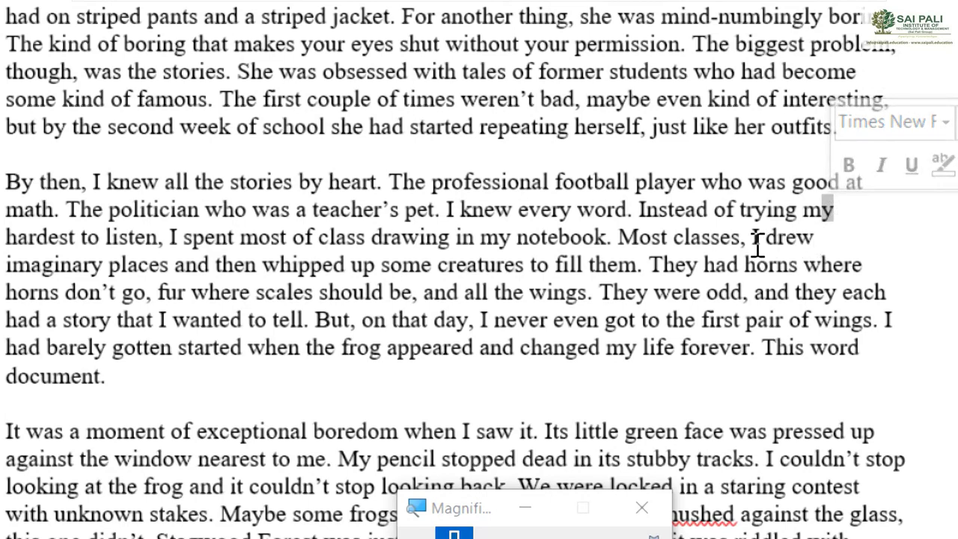
drag(754, 239, 830, 238)
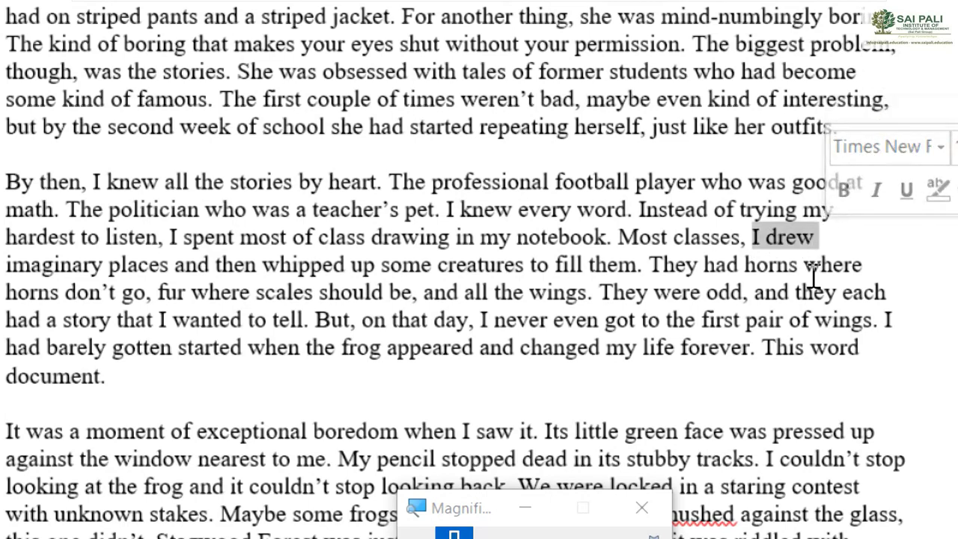
click(778, 264)
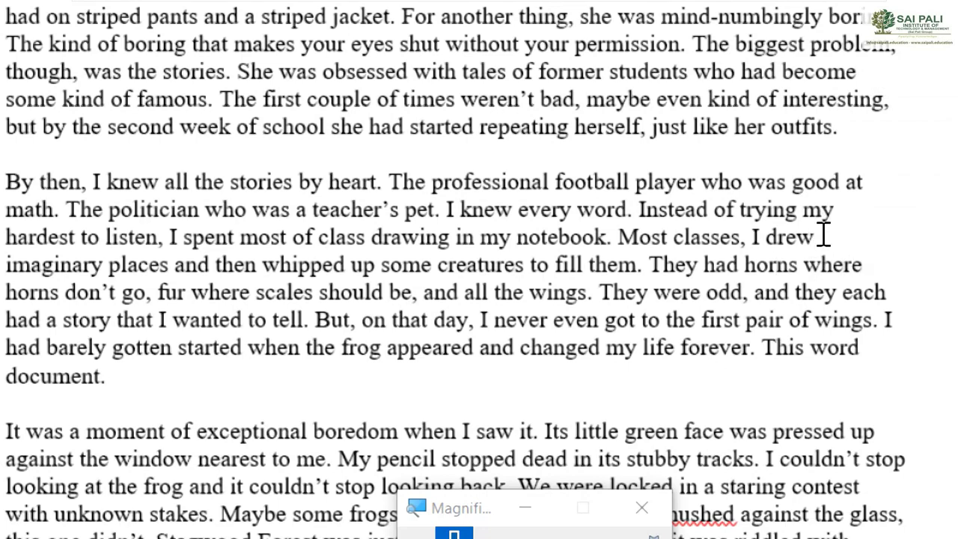
click(884, 292)
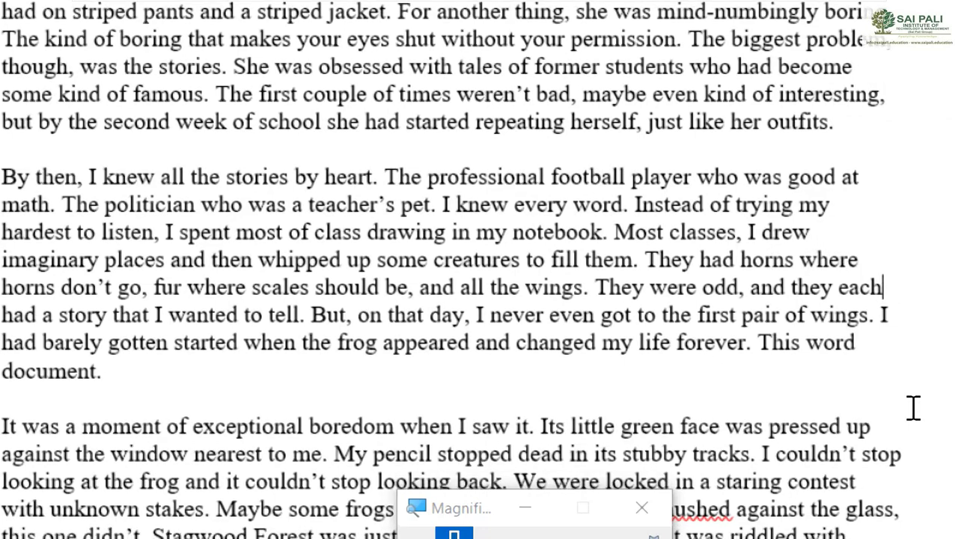
click(888, 316)
click(808, 287)
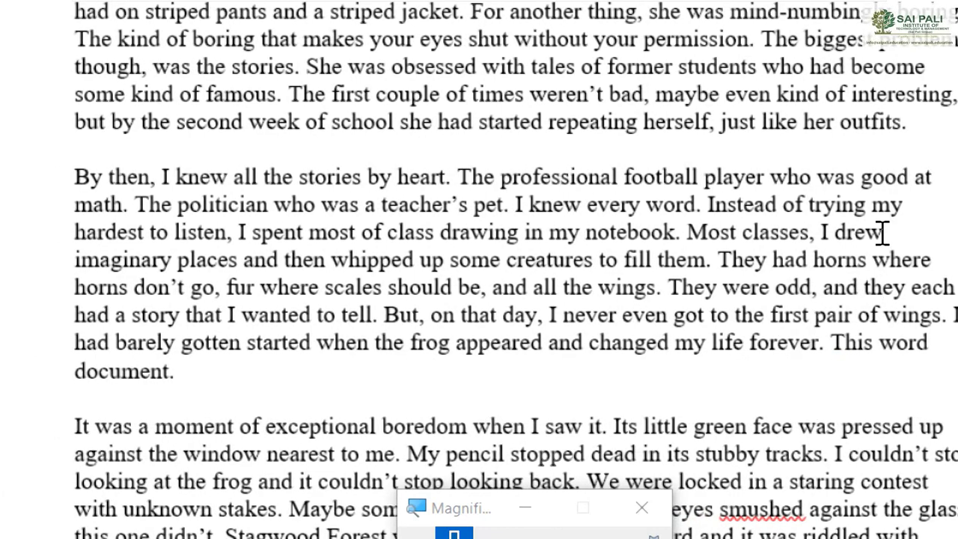
click(883, 232)
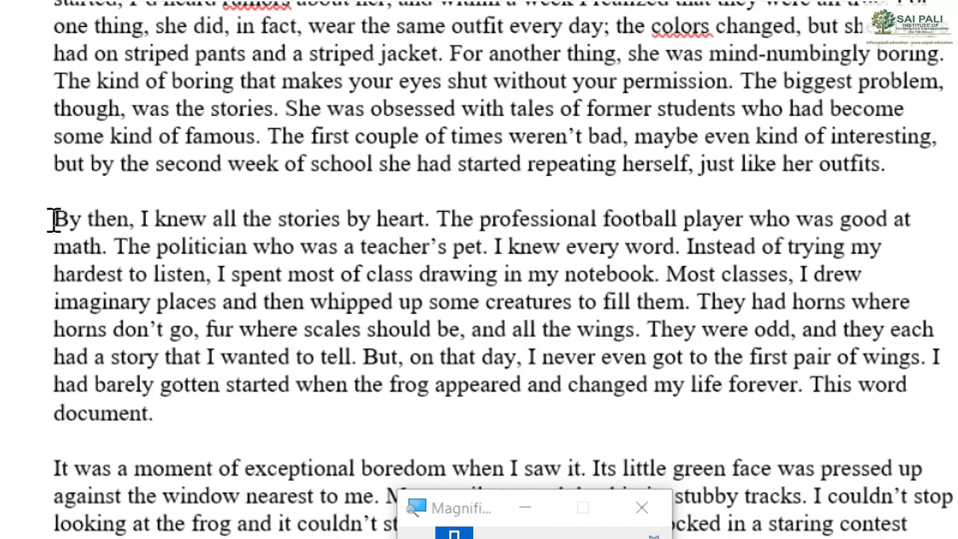
Try right alignment on the second paragraph, and return it to left alignment.
drag(54, 219, 154, 419)
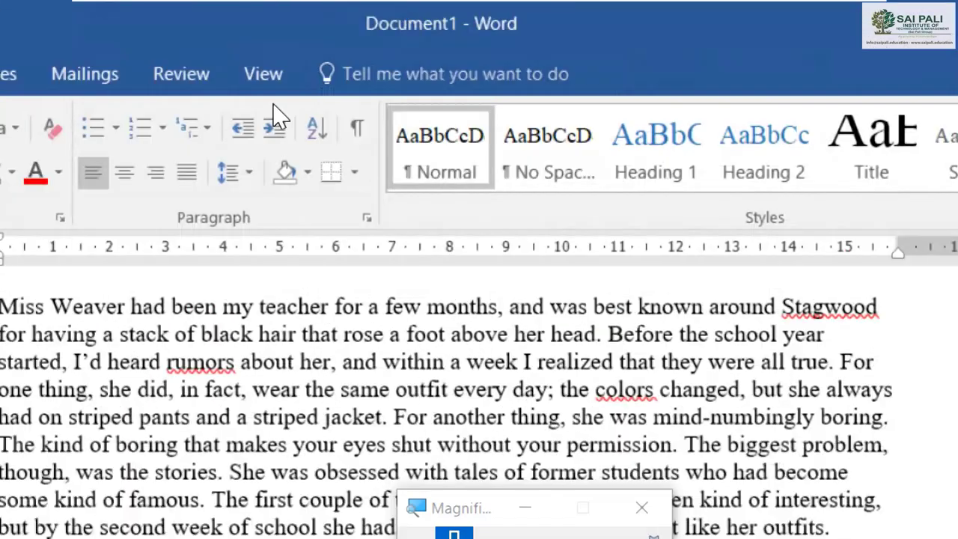
click(162, 186)
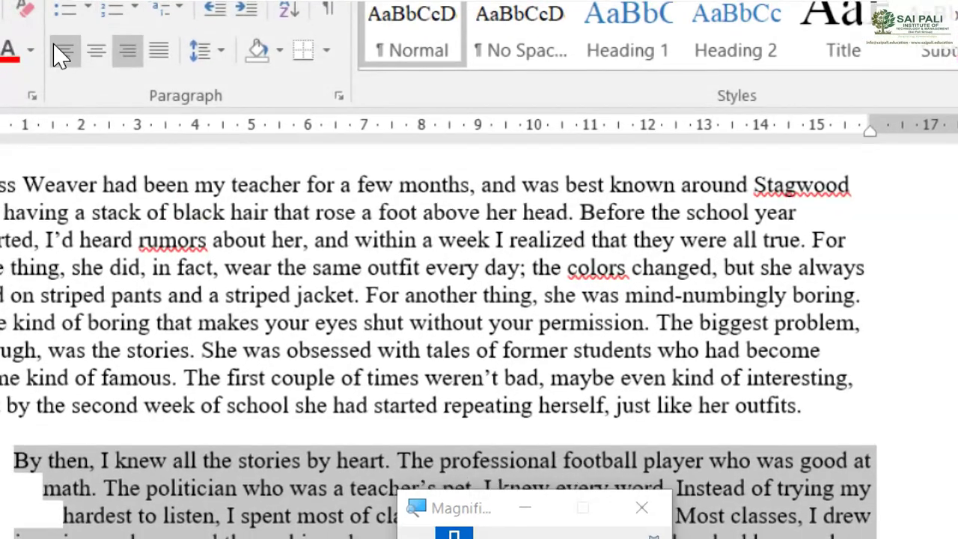
click(62, 52)
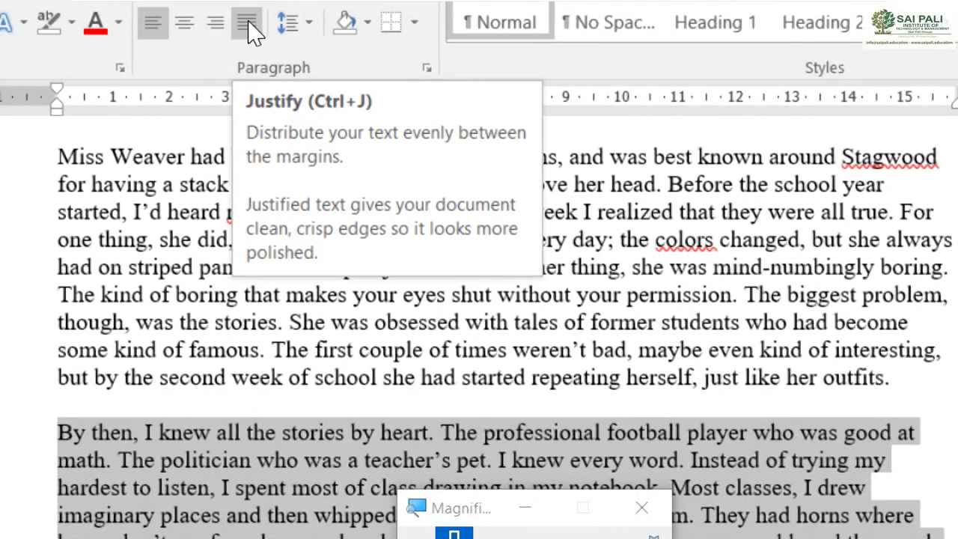
Compare justified and left alignment on the second paragraph, finishing with left alignment.
click(249, 27)
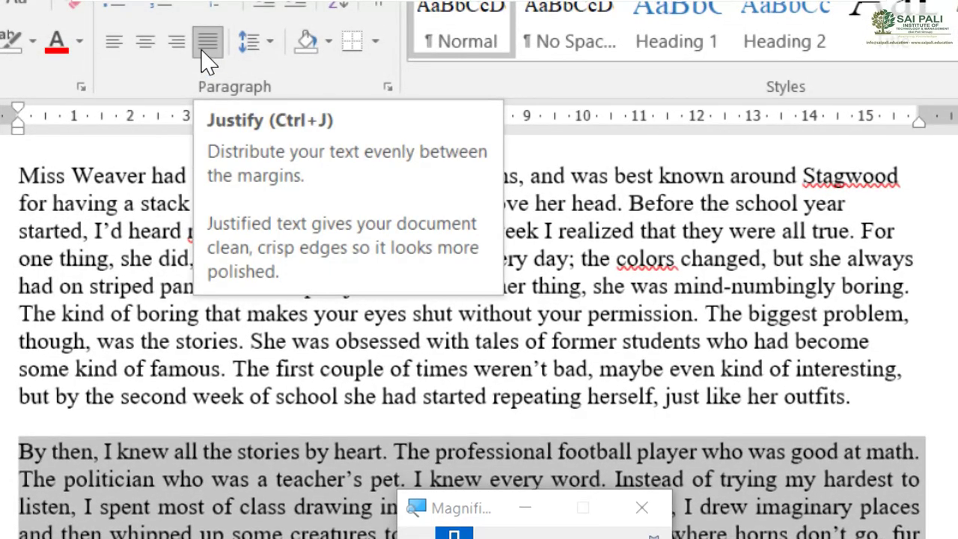
click(207, 46)
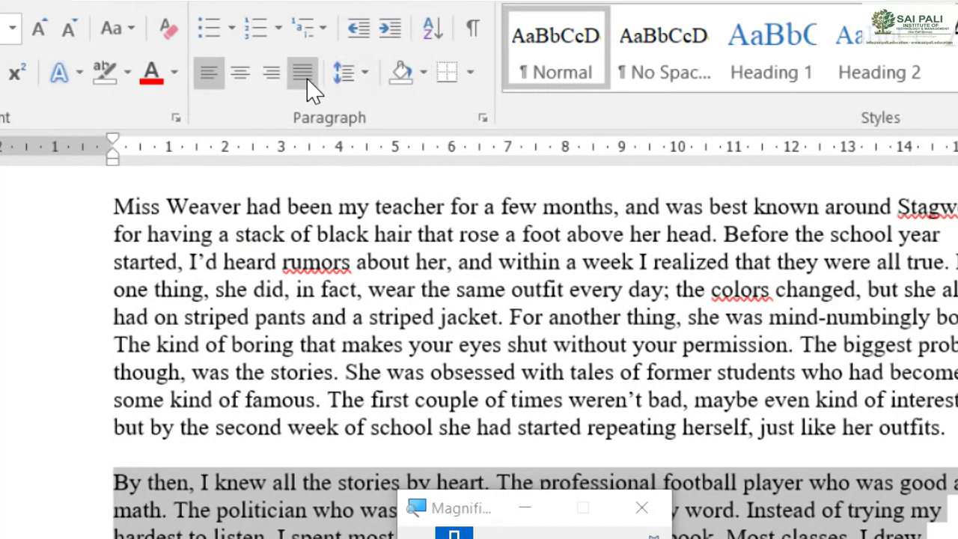
click(303, 73)
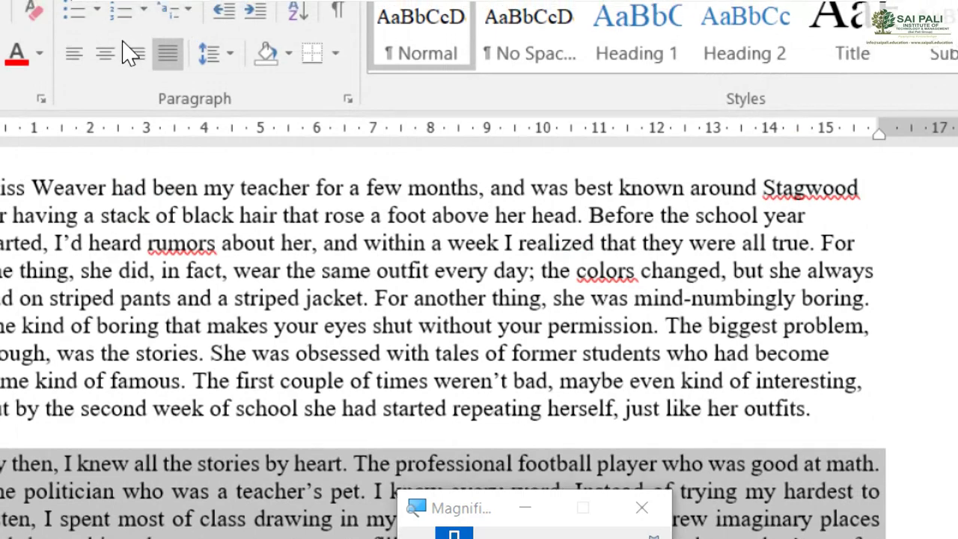
click(74, 47)
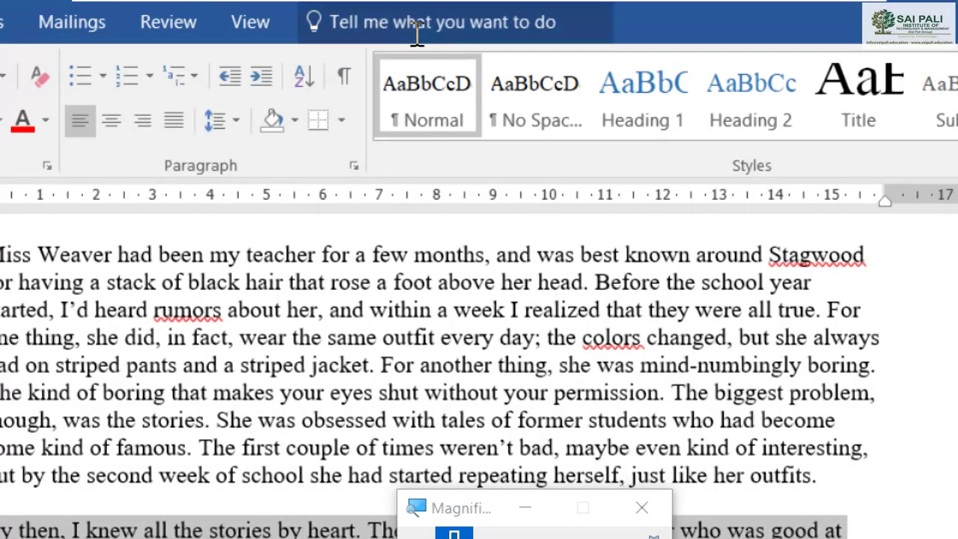
Center-align the second paragraph.
click(112, 121)
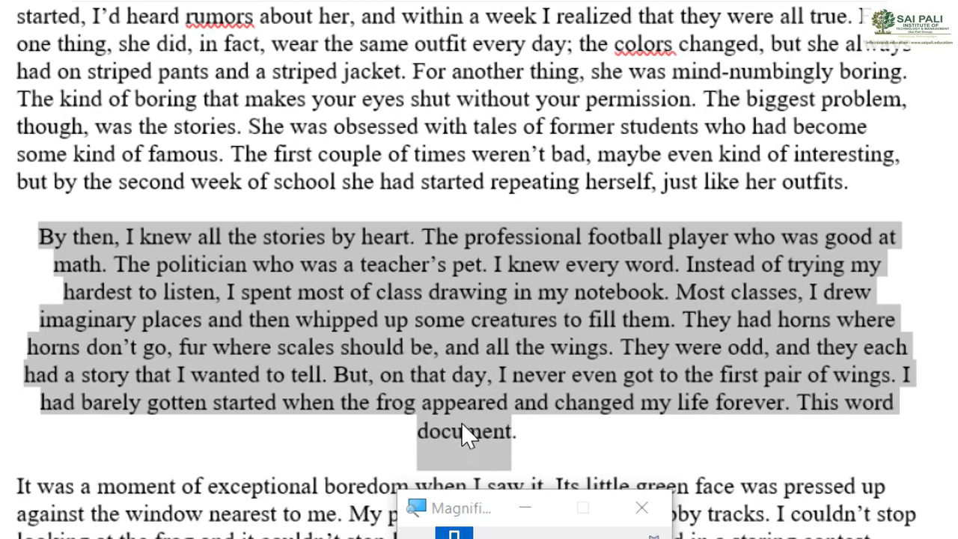
scroll(453, 367, down, 10)
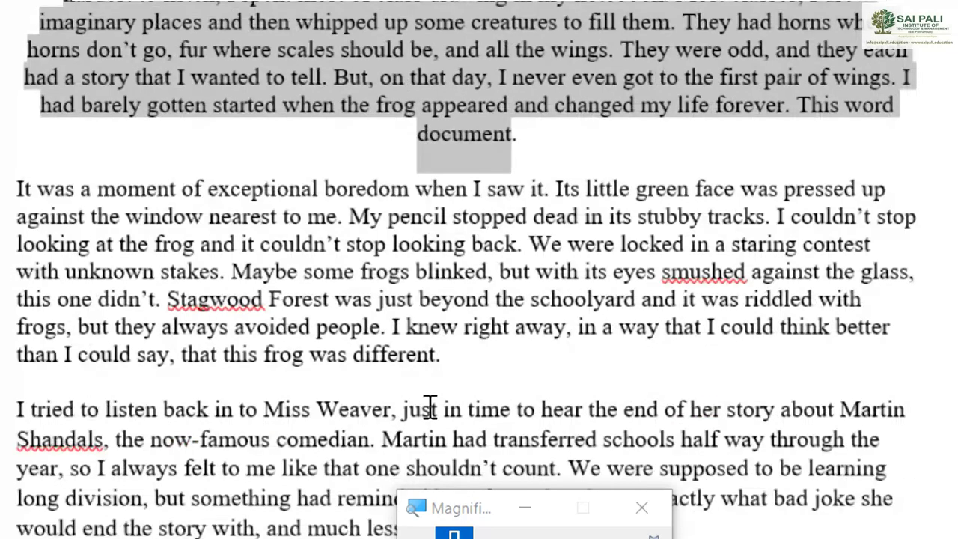
scroll(417, 303, up, 3)
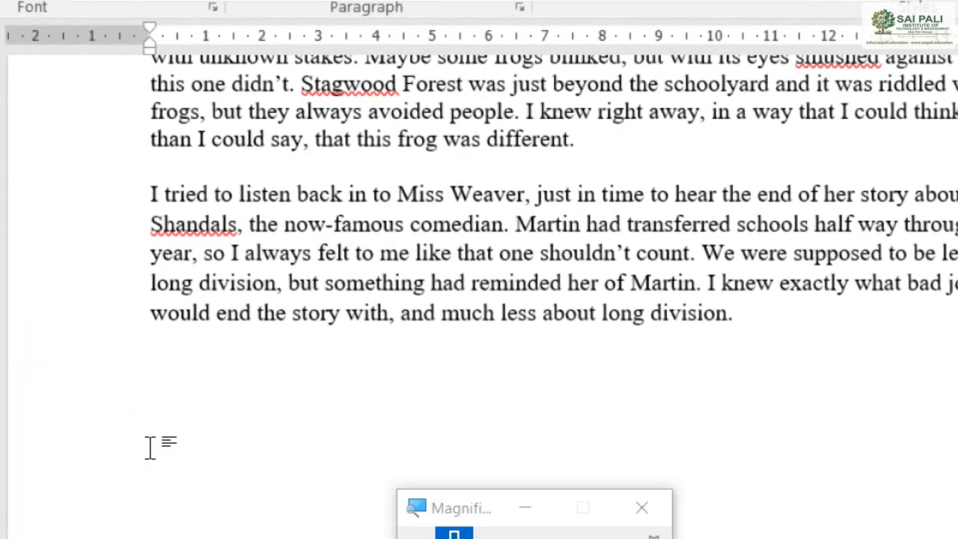
Try centered sample text "Thsu cdn cbadckadckjcakjc" on the blank line below the last paragraph, and erase it together with the blank lines.
text(ahaha)
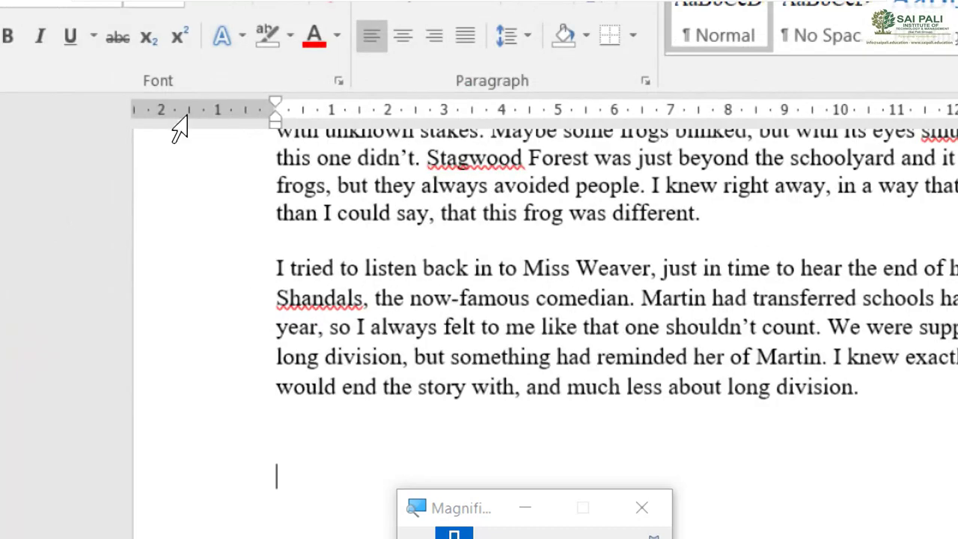
click(404, 36)
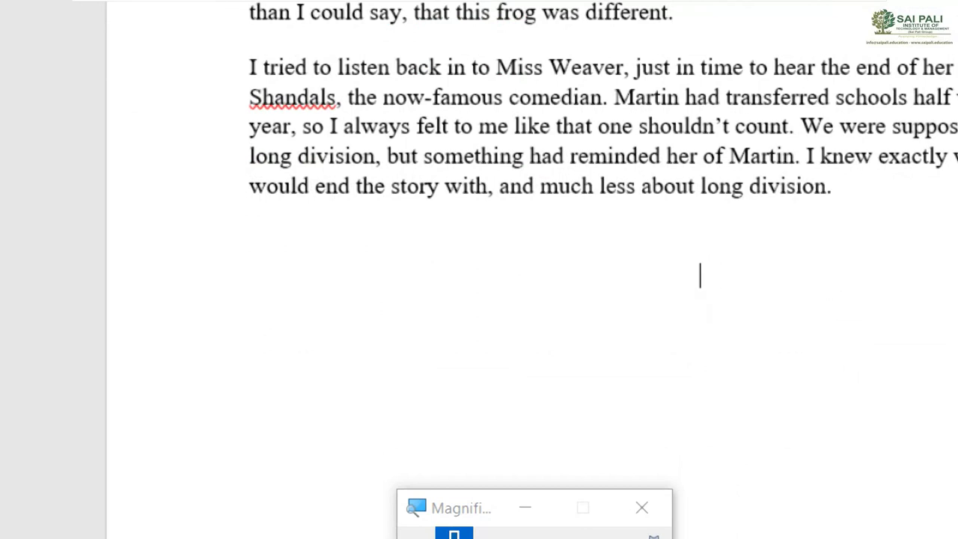
text(thsu cd)
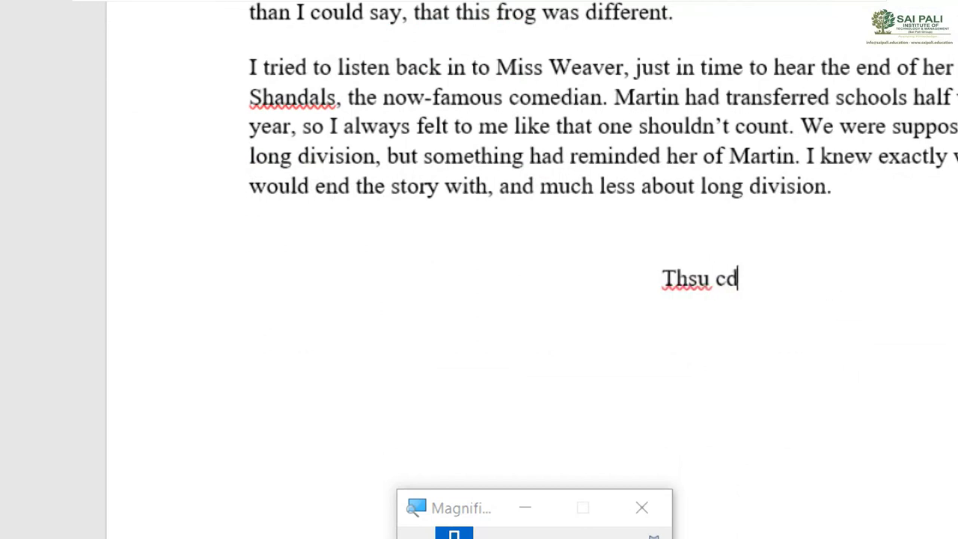
text(n cbadckadckjcakj)
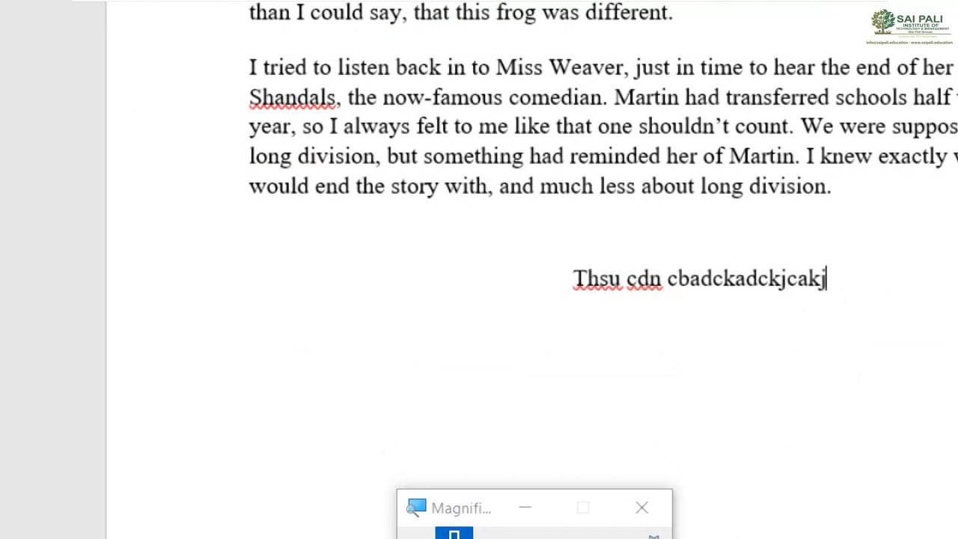
text(c)
key(BackSpace)
key(BackSpace)
key(BackSpace)
key(BackSpace)
key(BackSpace)
key(BackSpace)
key(BackSpace)
key(BackSpace)
key(BackSpace)
key(BackSpace)
key(BackSpace)
key(BackSpace)
key(BackSpace)
key(BackSpace)
key(BackSpace)
key(BackSpace)
key(BackSpace)
key(BackSpace)
key(BackSpace)
key(BackSpace)
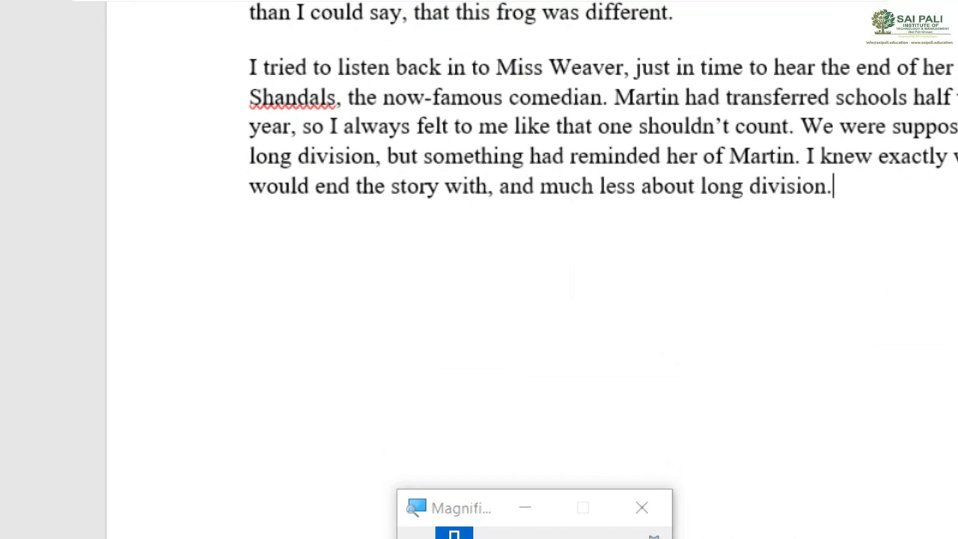
key(alt+Tab)
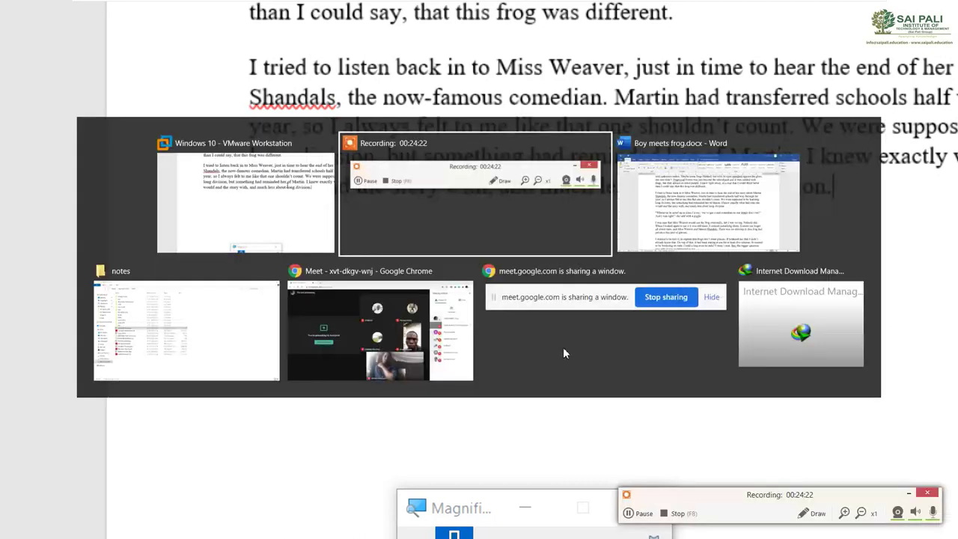
key(alt+Tab)
key(alt+Tab)
key(alt+Tab)
key(alt+Tab)
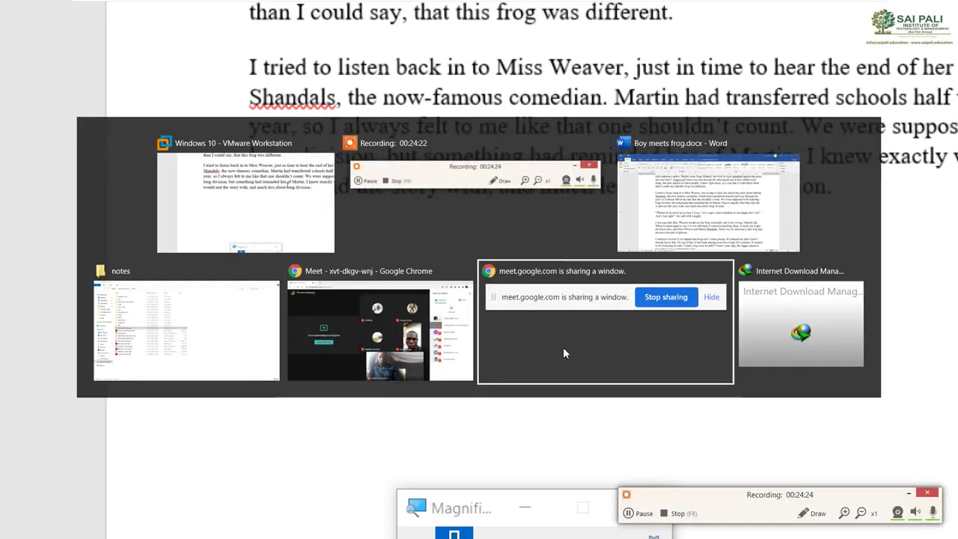
key(alt+Tab)
key(alt+Tab)
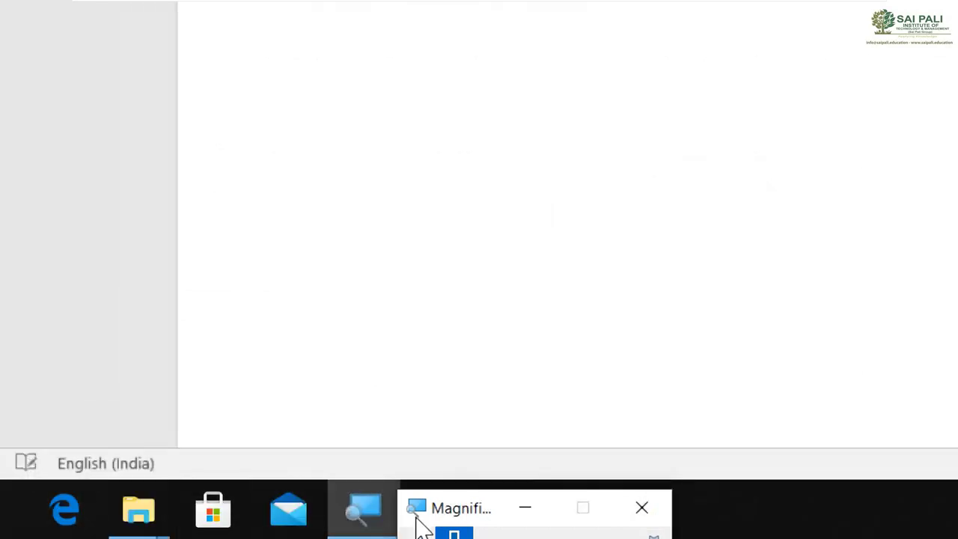
Reduce the screen magnification to normal and switch to the "Formatting Text (contd.)" presentation slide.
key(super+minus)
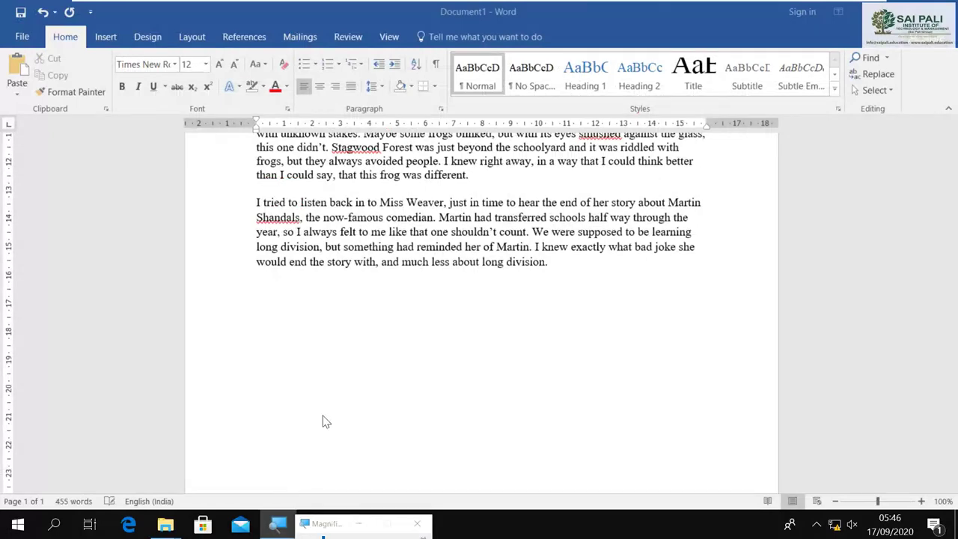
key(alt+Tab)
key(alt+Tab)
key(alt+Tab)
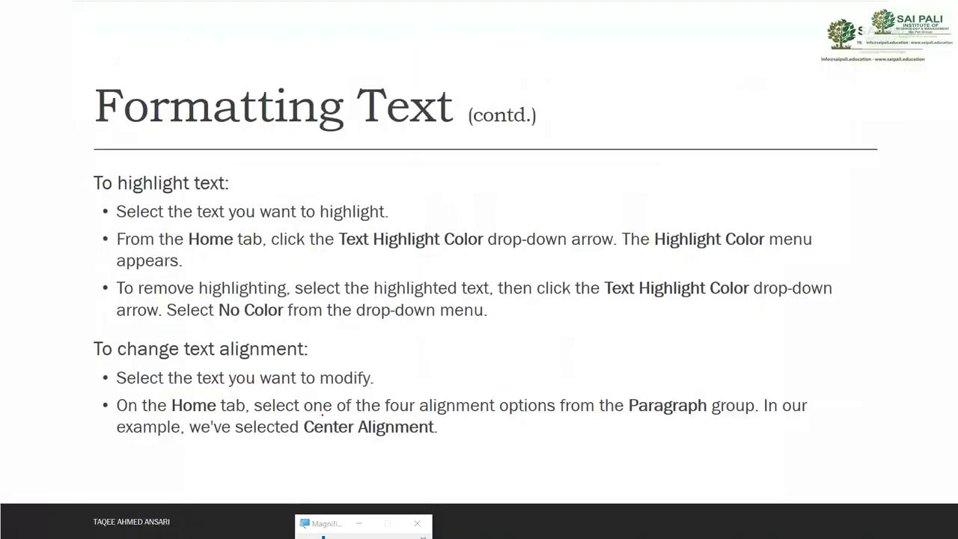
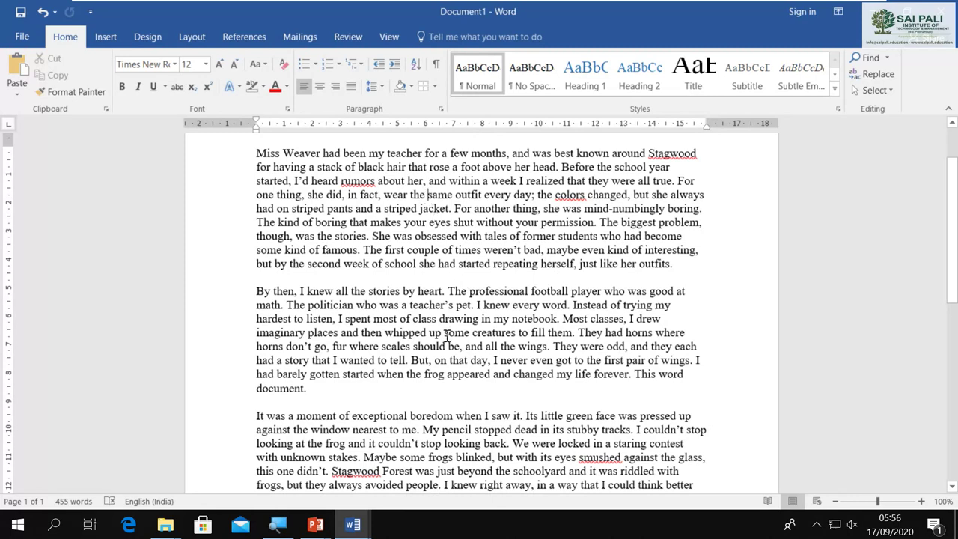
Magnify the screen to 200% with Magnifier and move its window clear of the first paragraph.
click(278, 523)
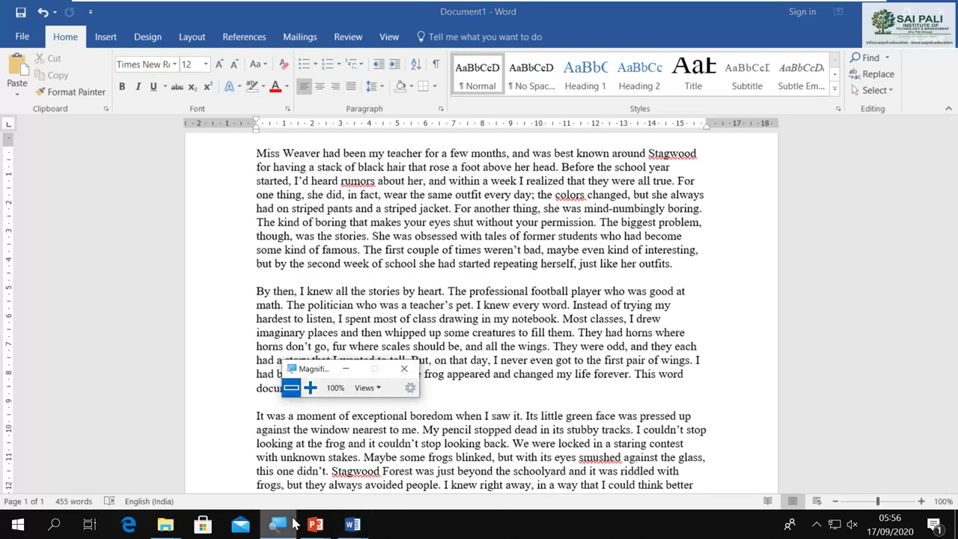
click(310, 388)
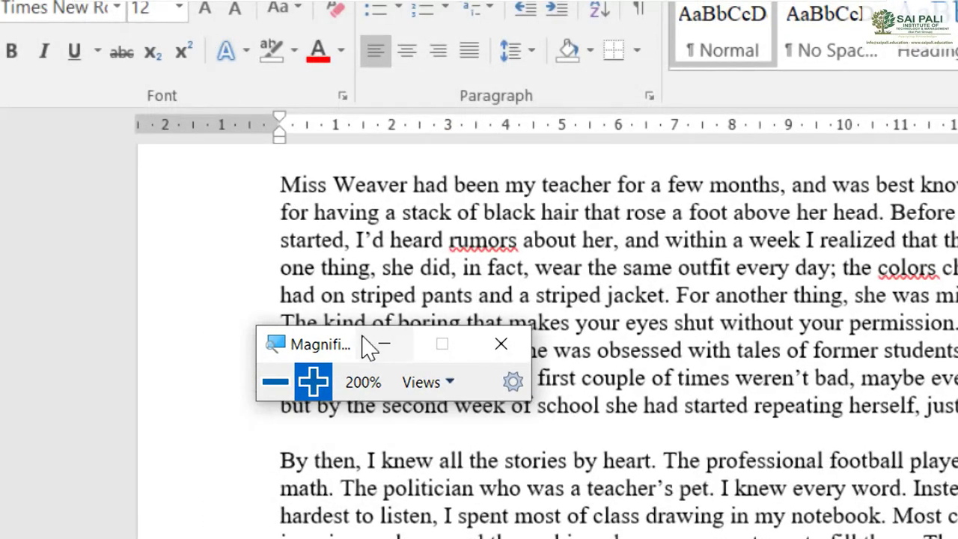
drag(326, 347, 270, 490)
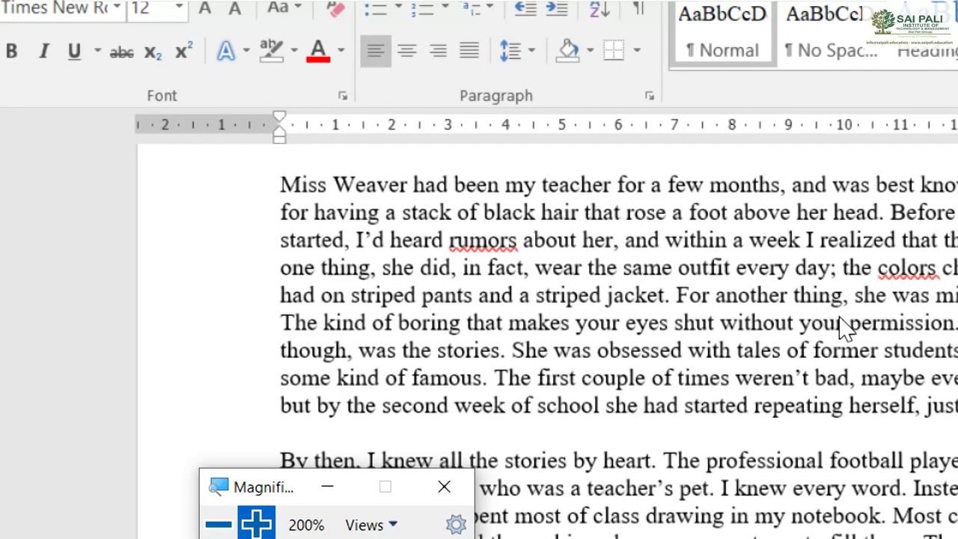
Try a first-line indent of about 6.5 cm on the first paragraph, and reset it to 0.
click(588, 283)
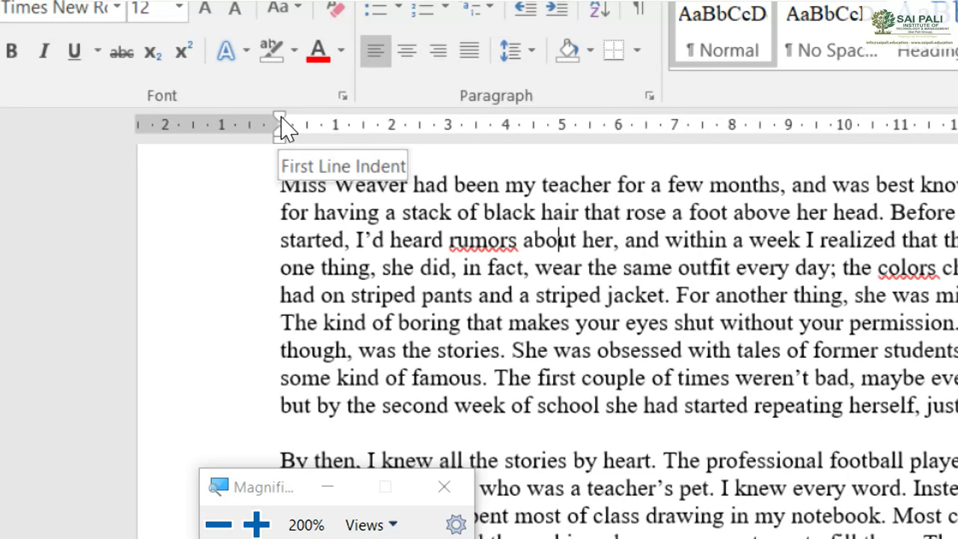
mouse_move(282, 128)
mouse_down()
mouse_move(523, 173)
mouse_move(538, 154)
mouse_move(541, 124)
mouse_move(648, 128)
mouse_up()
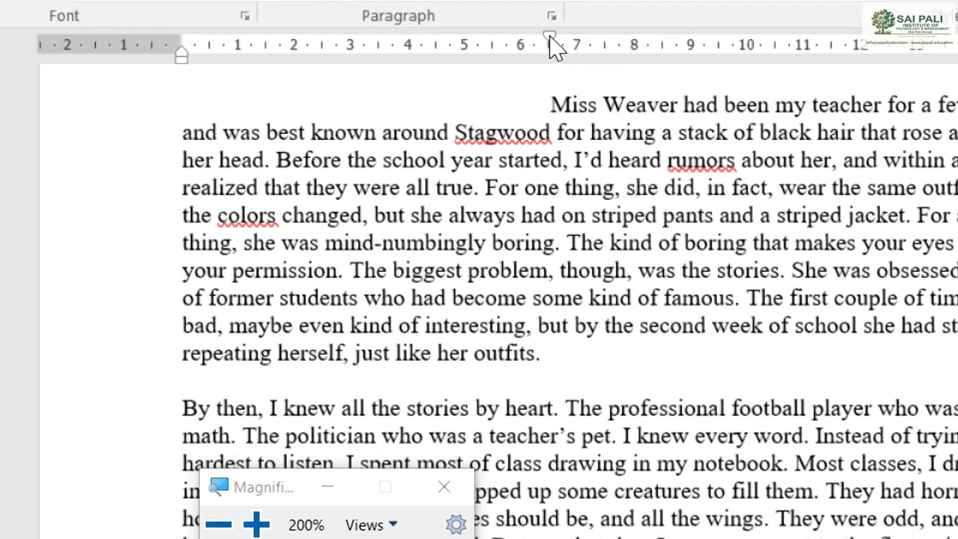
mouse_move(549, 38)
mouse_down()
mouse_move(142, 49)
mouse_move(139, 39)
mouse_move(181, 51)
mouse_up()
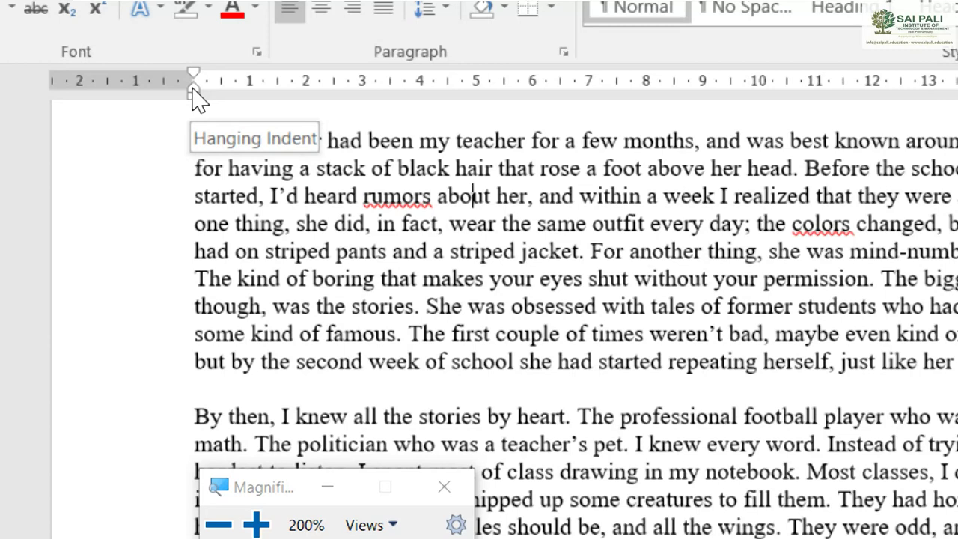
Try a hanging indent of about 3.75 cm on the first paragraph, and reset it to 0.
mouse_move(192, 90)
mouse_down()
mouse_move(356, 122)
mouse_move(377, 135)
mouse_move(408, 137)
mouse_move(406, 124)
mouse_up()
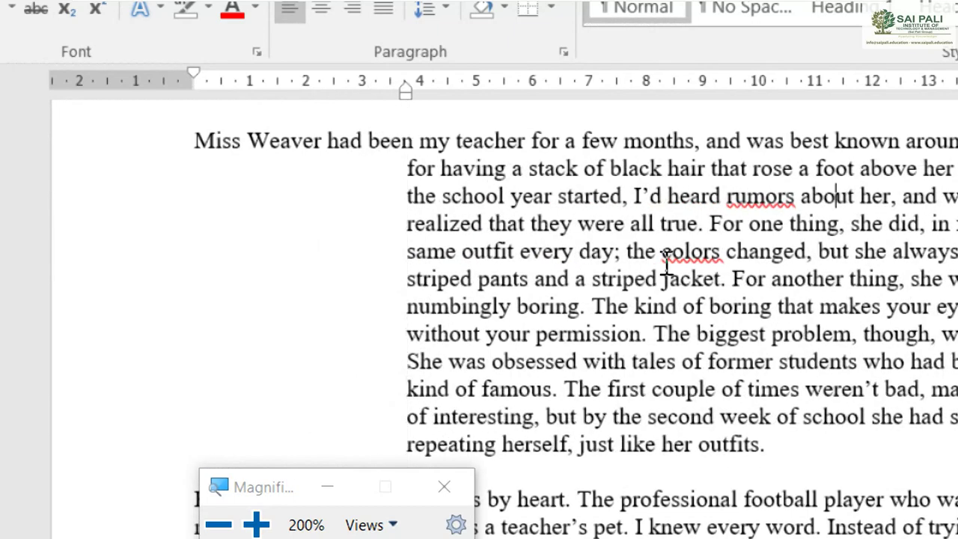
scroll(666, 262, down, 3)
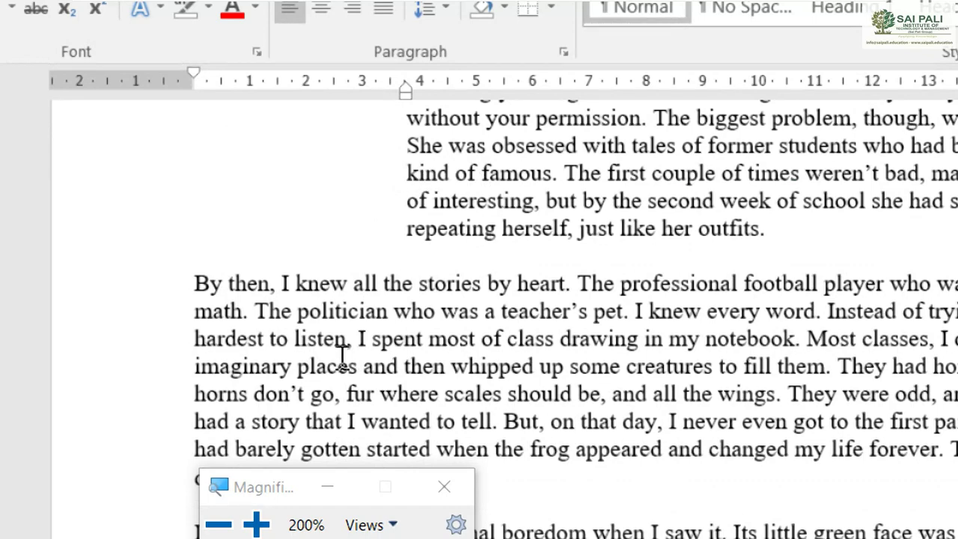
scroll(390, 349, up, 4)
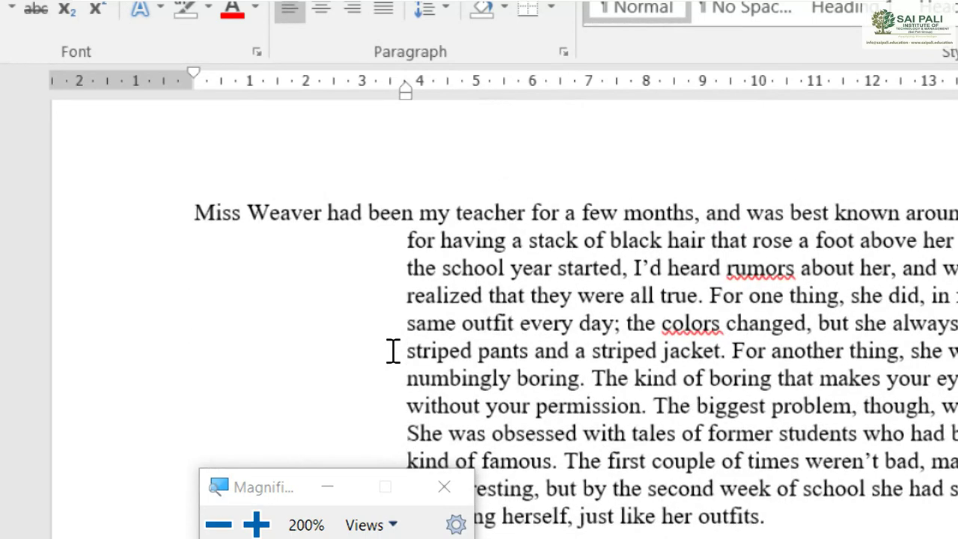
mouse_move(405, 89)
mouse_down()
mouse_move(252, 91)
mouse_move(202, 105)
mouse_up()
scroll(648, 337, down, 1)
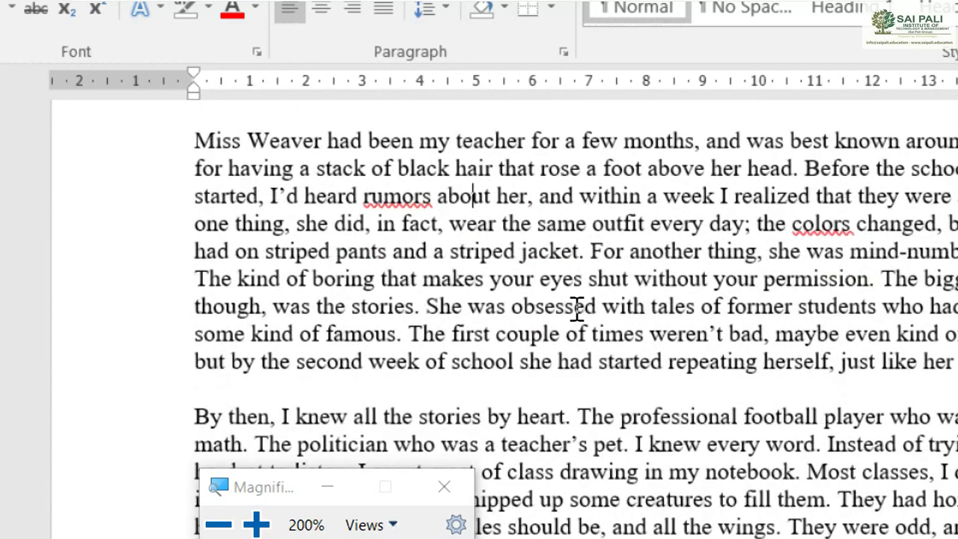
Set a first-line indent of 2 cm for all paragraphs, from "Miss Weaver" through "long division.".
drag(198, 139, 663, 502)
drag(648, 44, 684, 506)
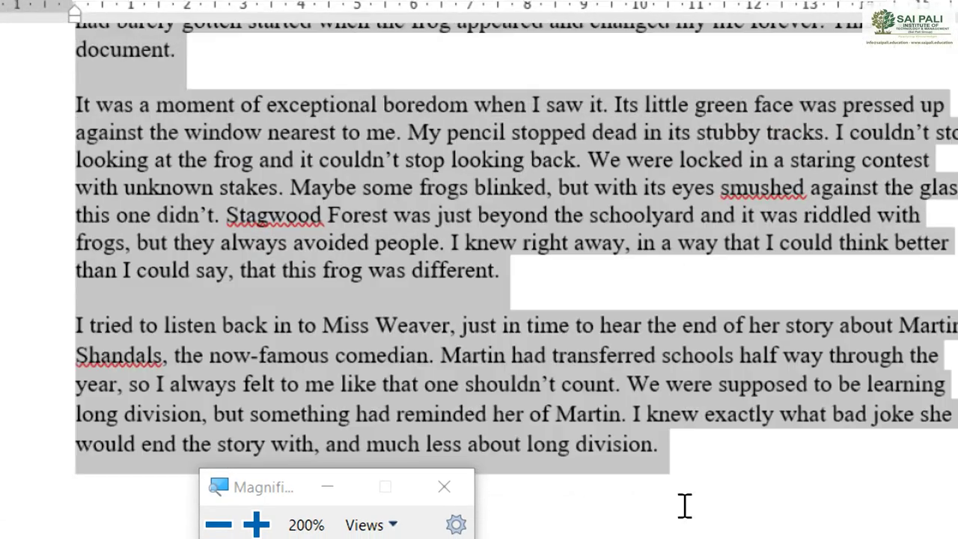
mouse_move(673, 447)
mouse_down()
mouse_move(657, 448)
mouse_move(666, 449)
mouse_up()
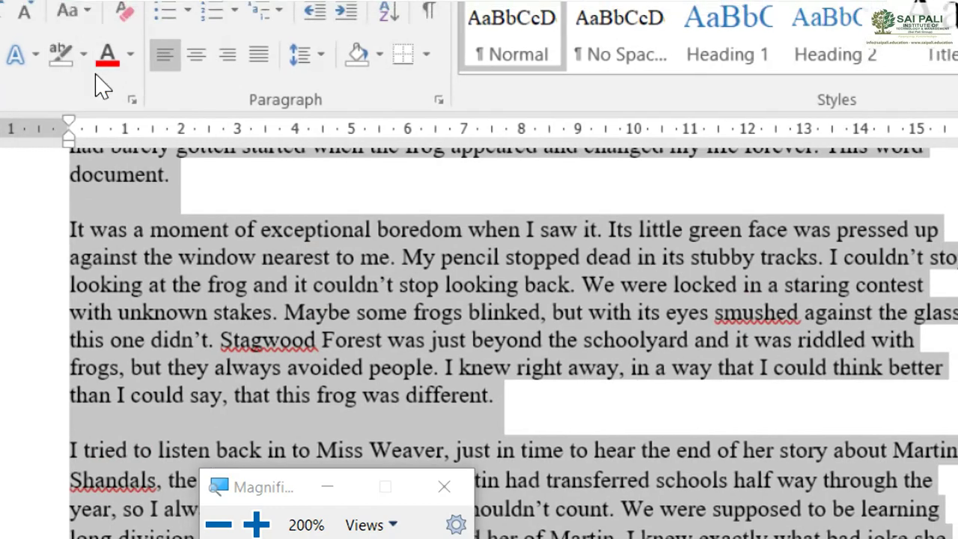
drag(74, 126, 191, 144)
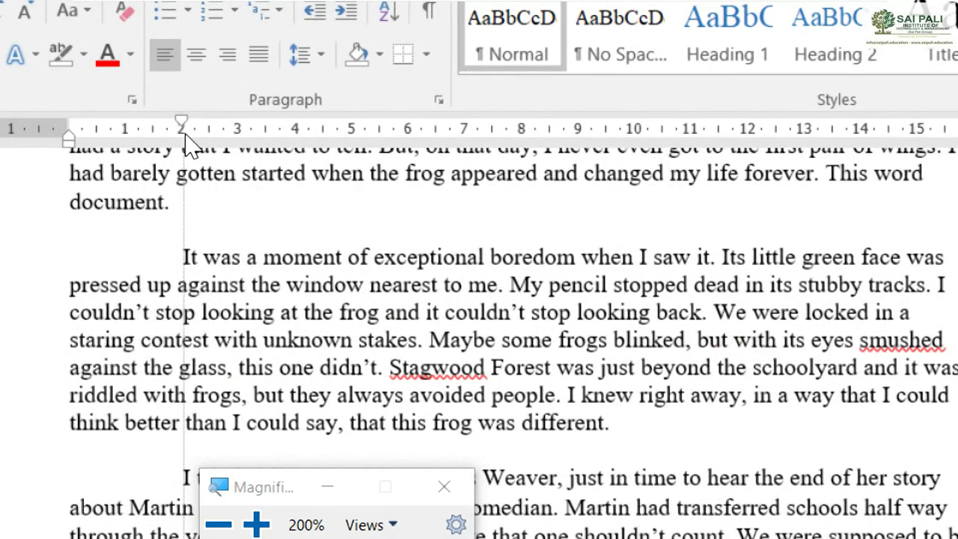
scroll(664, 384, down, 3)
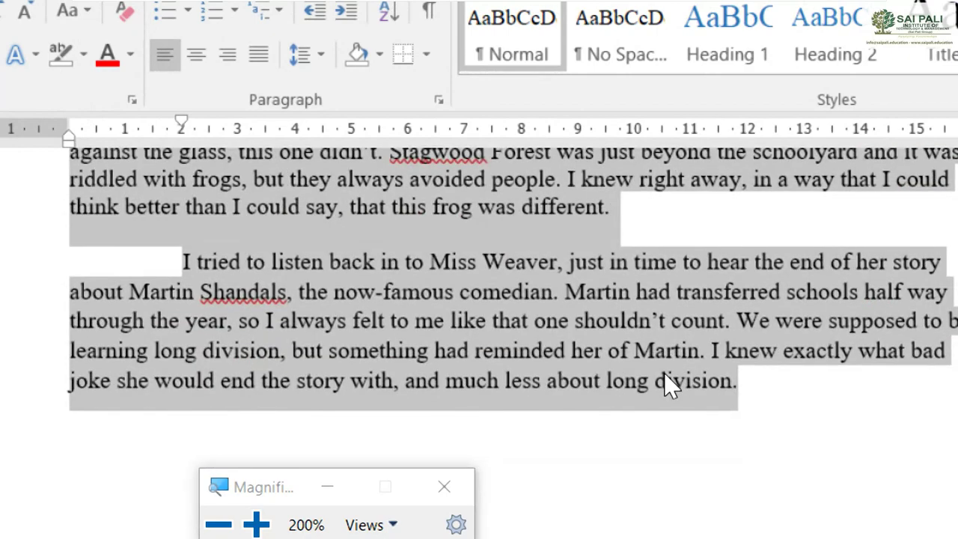
Change the first-line indent of all paragraphs to 1.5 cm, and reset it to 0.
scroll(664, 372, up, 3)
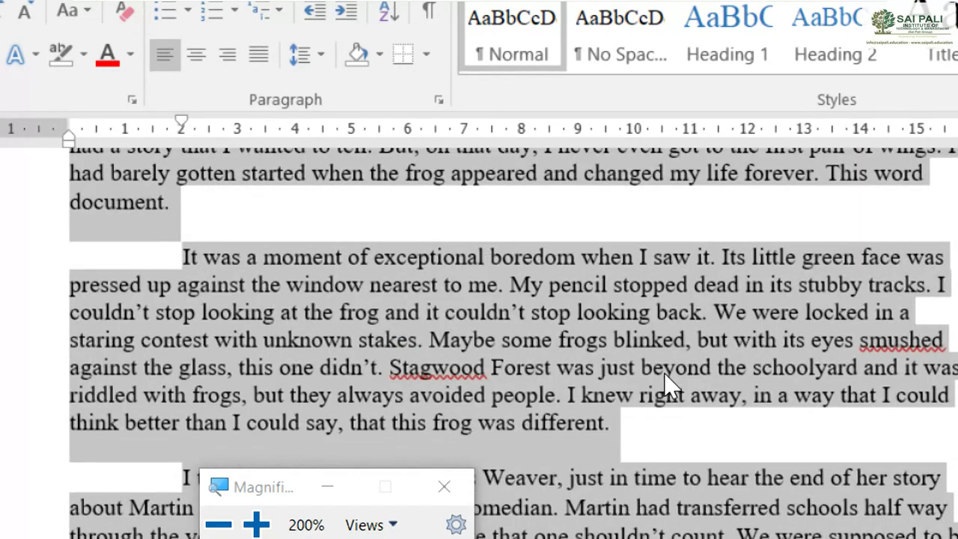
scroll(663, 382, up, 5)
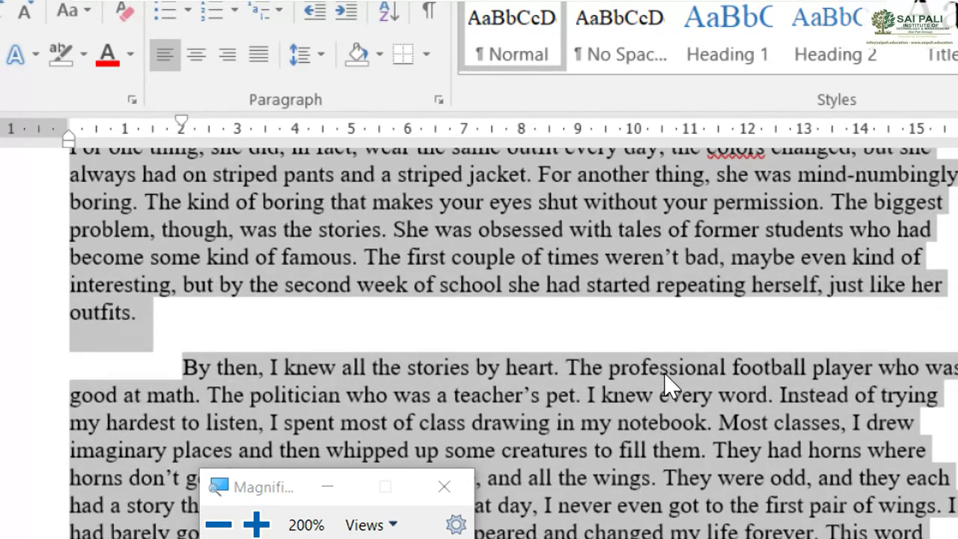
scroll(664, 383, up, 3)
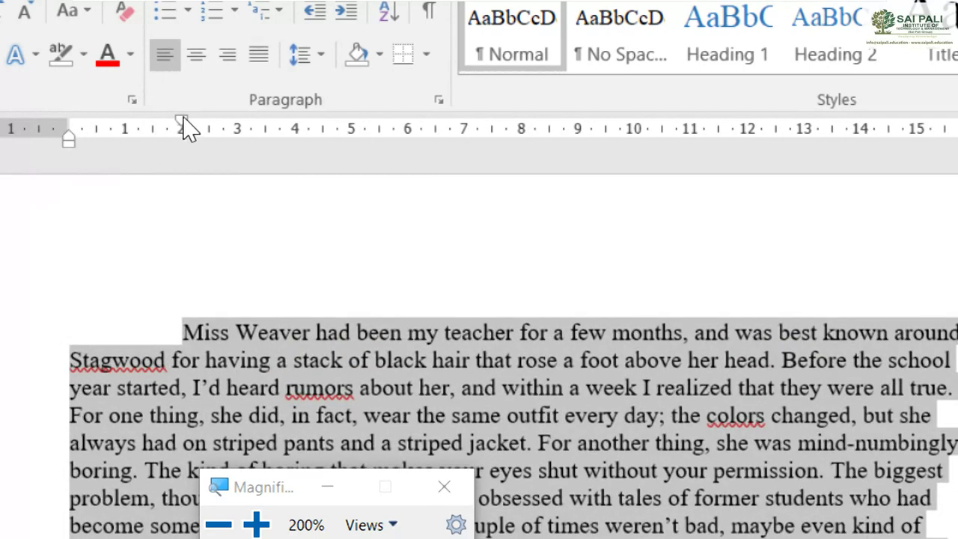
mouse_move(184, 128)
mouse_down()
mouse_move(285, 127)
mouse_move(153, 127)
mouse_up()
key(ctrl+a)
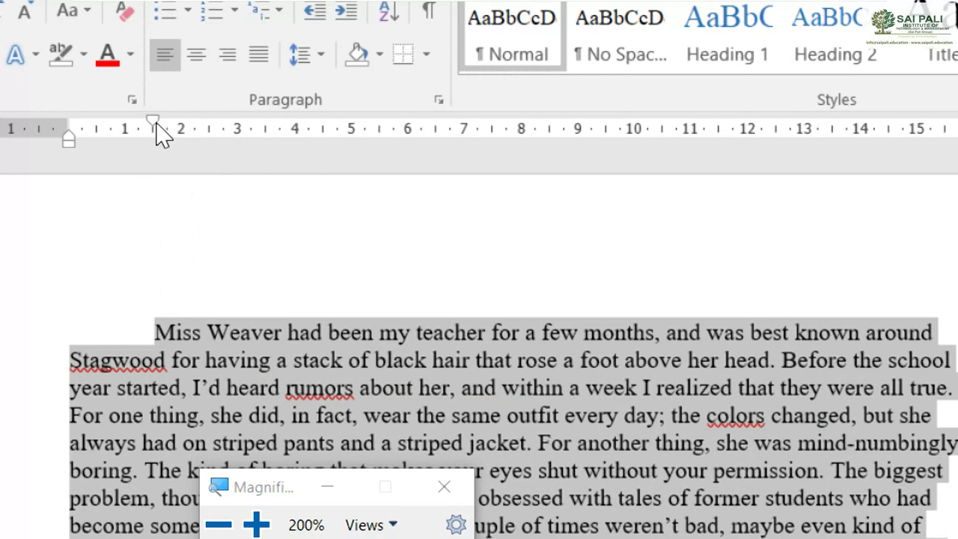
drag(155, 126, 66, 121)
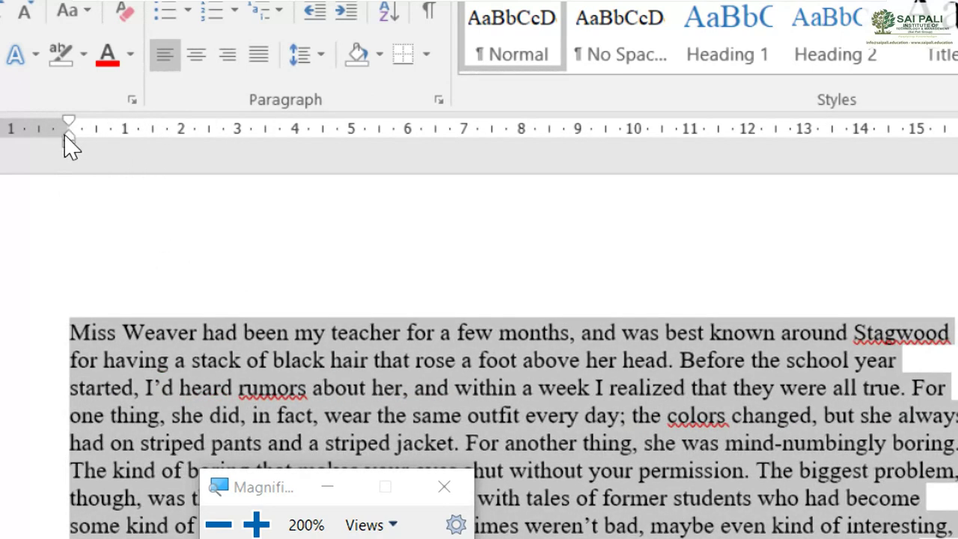
Try a hanging indent of about 2.25 cm on all paragraphs and review it through the end of the document.
drag(64, 137, 189, 150)
scroll(598, 397, down, 4)
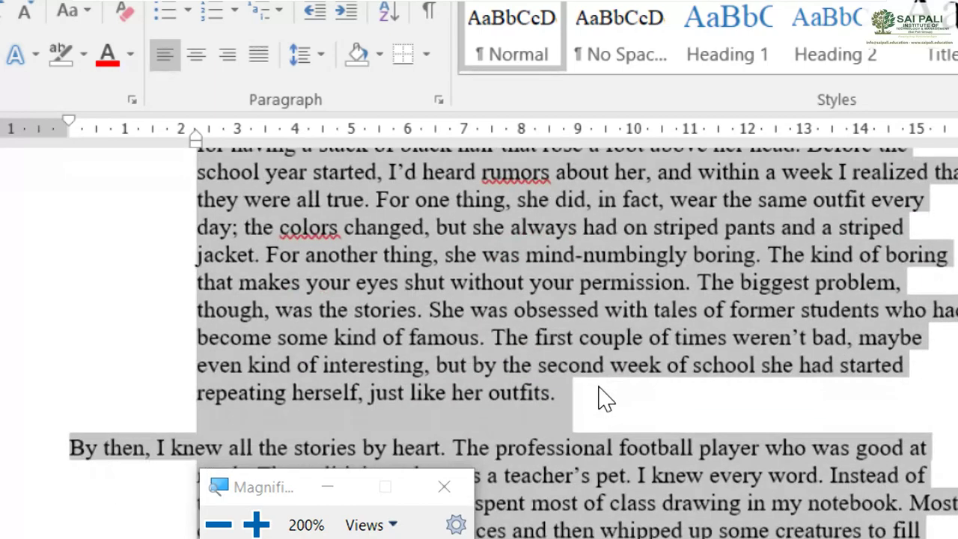
scroll(599, 388, down, 5)
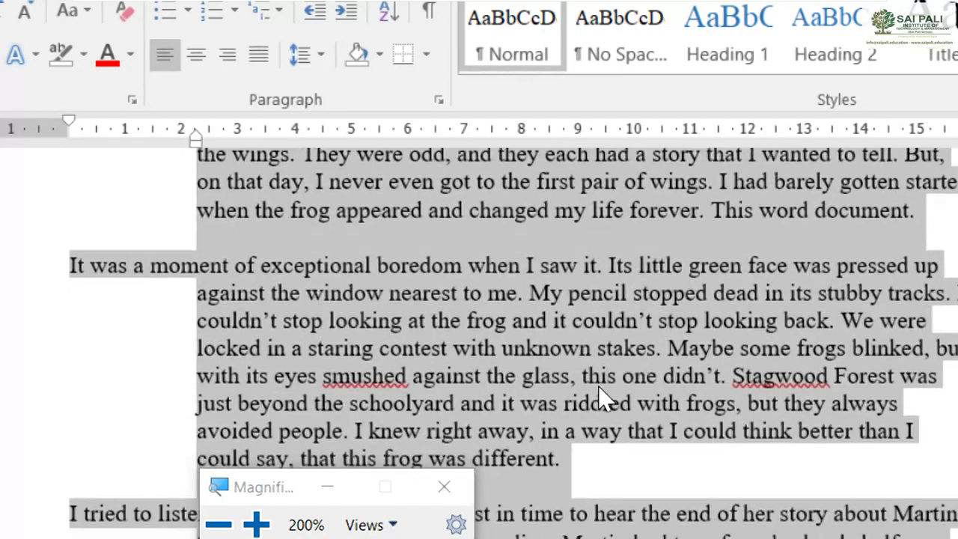
scroll(599, 387, down, 3)
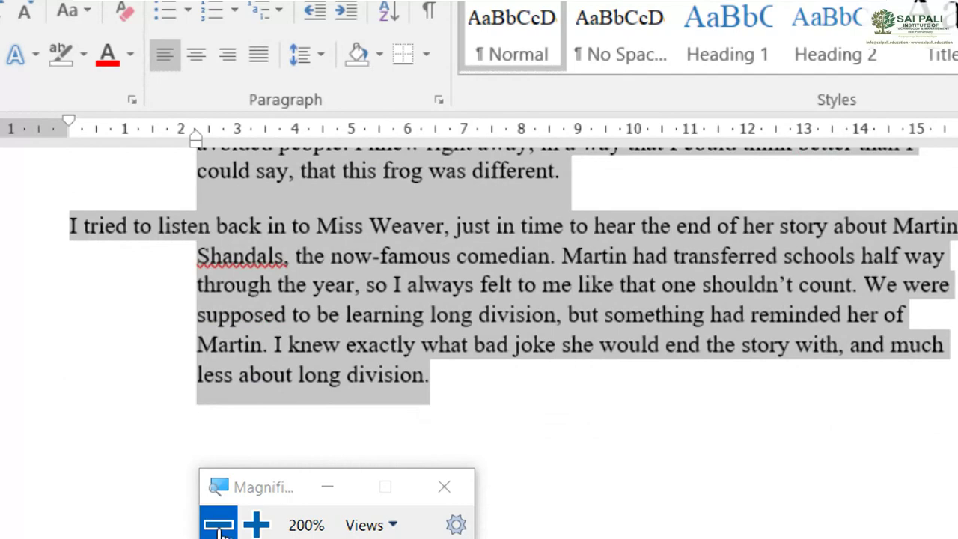
Return Magnifier to 100% with its window off the text, and reset the hanging indent of all paragraphs to 0.
click(218, 525)
scroll(523, 247, up, 3)
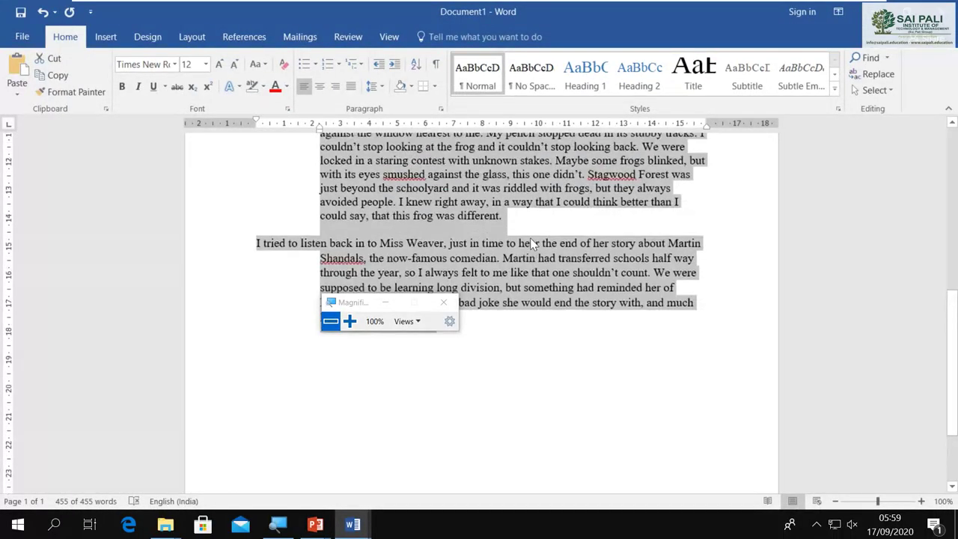
drag(350, 303, 116, 419)
scroll(603, 273, up, 4)
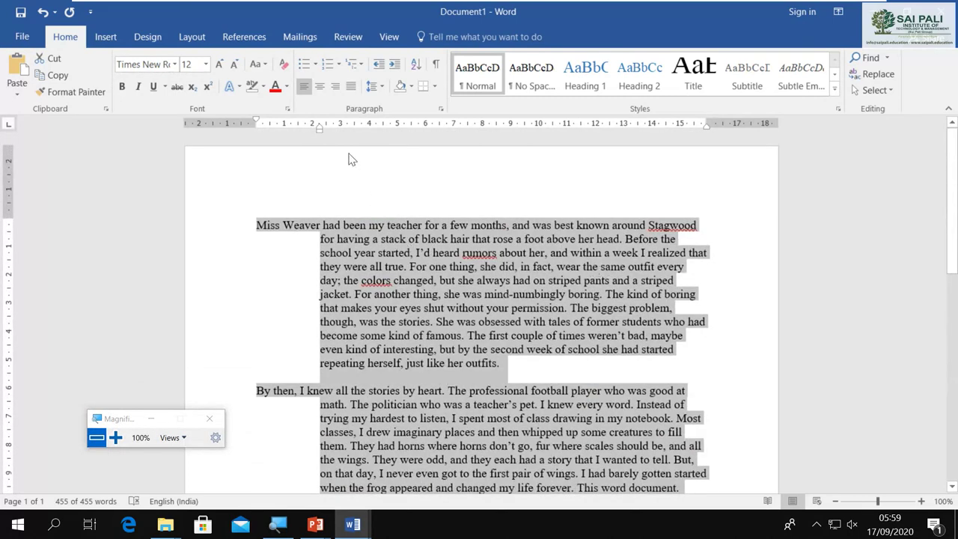
drag(319, 126, 256, 132)
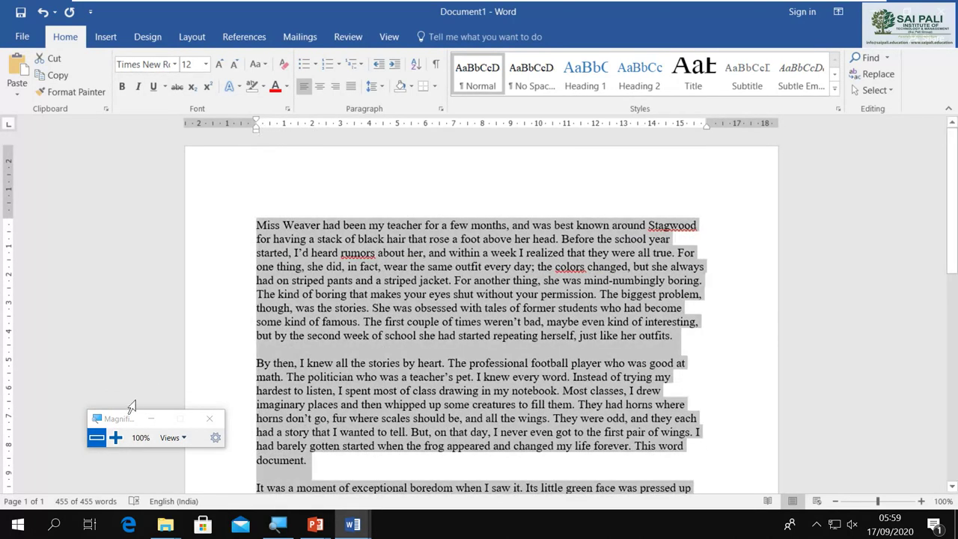
Set a left indent of about 5.5 cm for all paragraphs at 200% magnification, and return Magnifier to 100%.
click(115, 437)
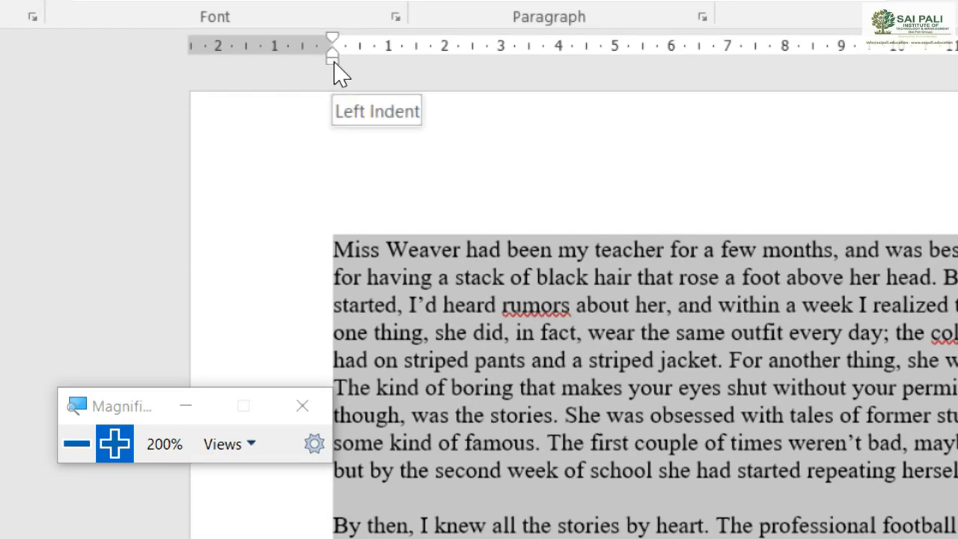
mouse_move(333, 62)
mouse_down()
mouse_move(462, 84)
mouse_move(625, 88)
mouse_move(638, 96)
mouse_move(638, 87)
mouse_up()
scroll(812, 427, down, 5)
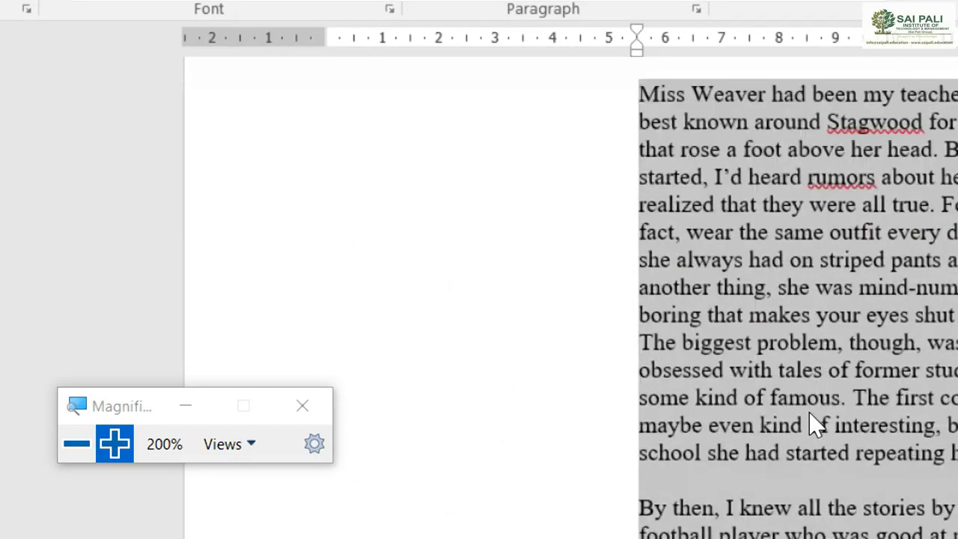
click(77, 444)
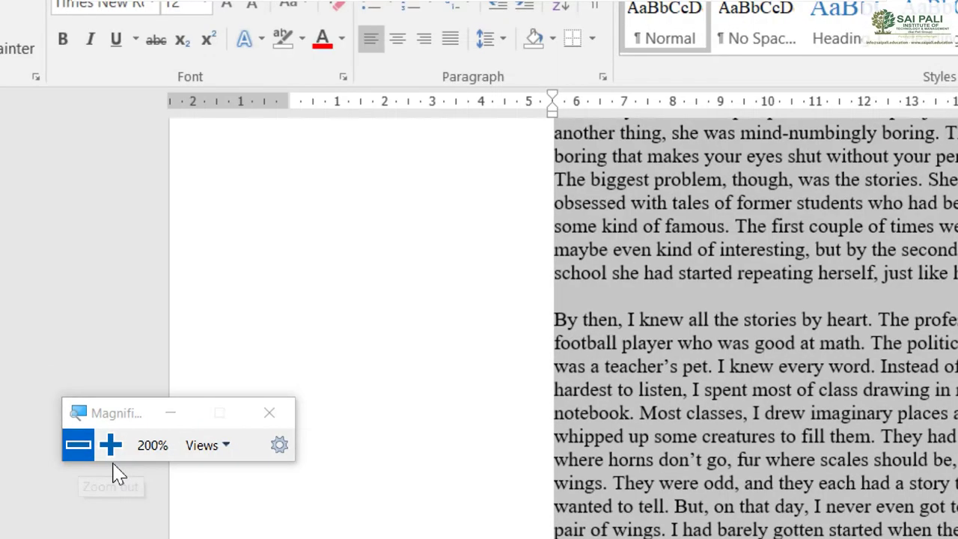
scroll(521, 274, down, 7)
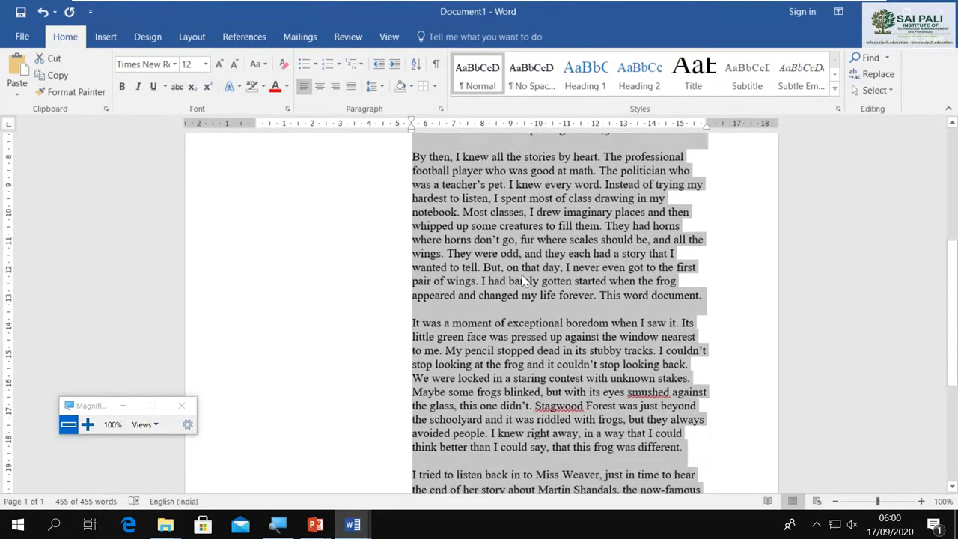
scroll(521, 275, up, 10)
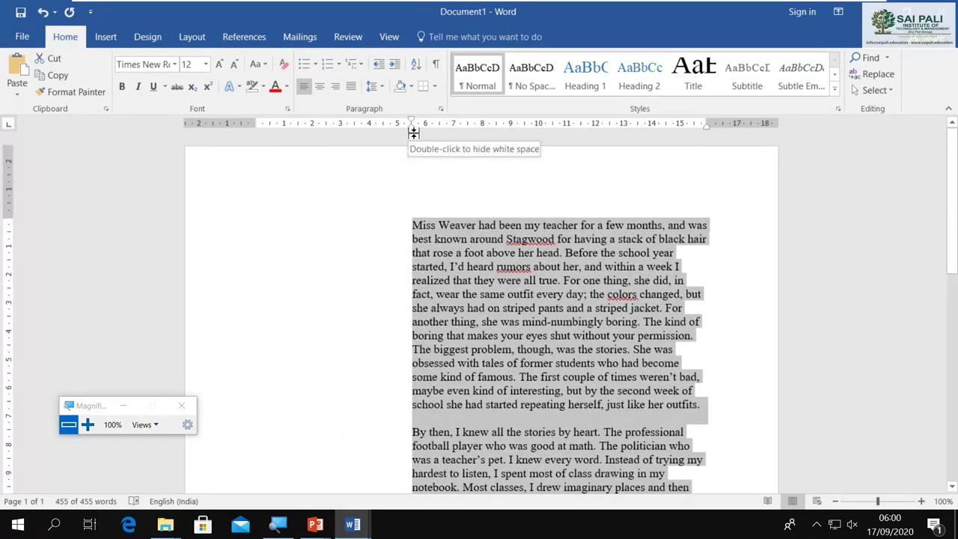
Try a left indent of about 12.5 cm on all paragraphs, and reset it to 0.
mouse_move(413, 130)
mouse_down()
mouse_move(511, 132)
mouse_move(610, 150)
mouse_up()
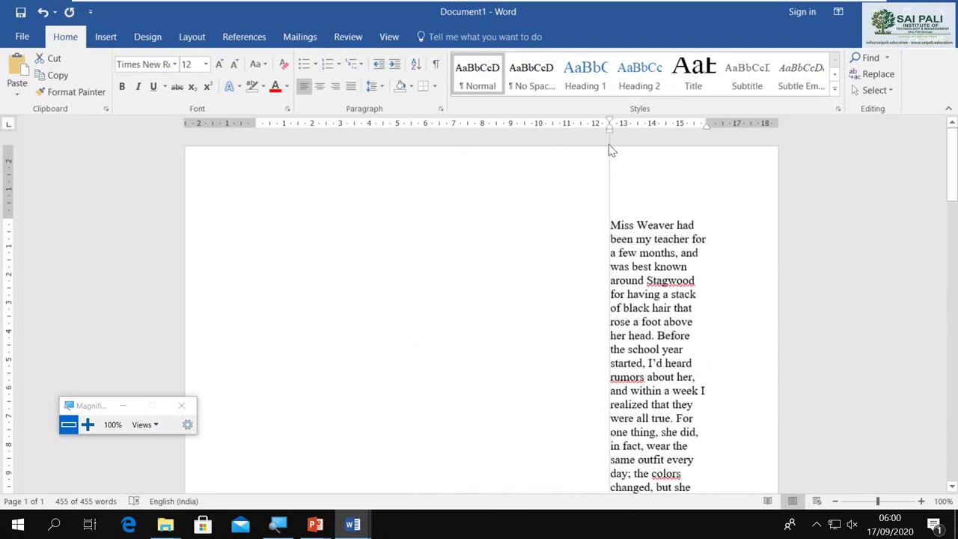
key(ctrl+a)
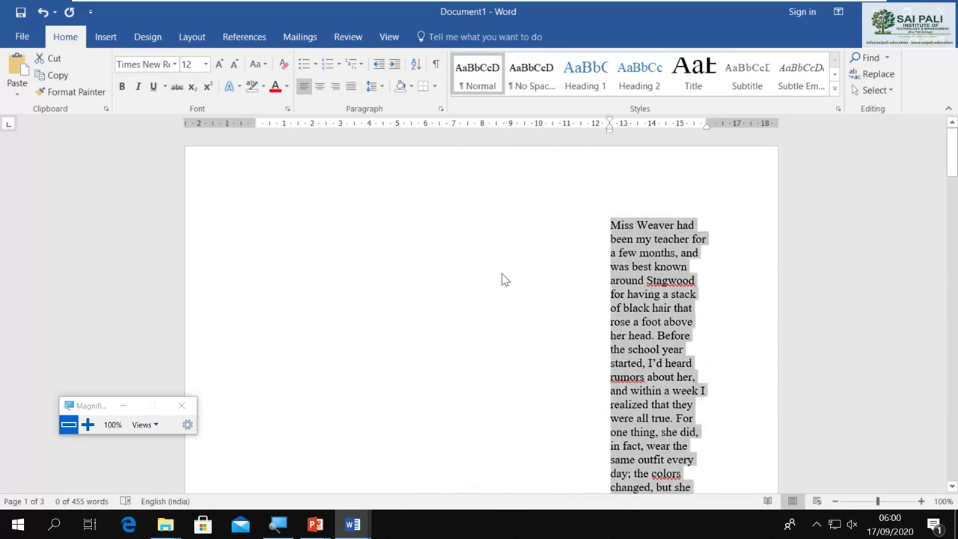
scroll(503, 280, down, 10)
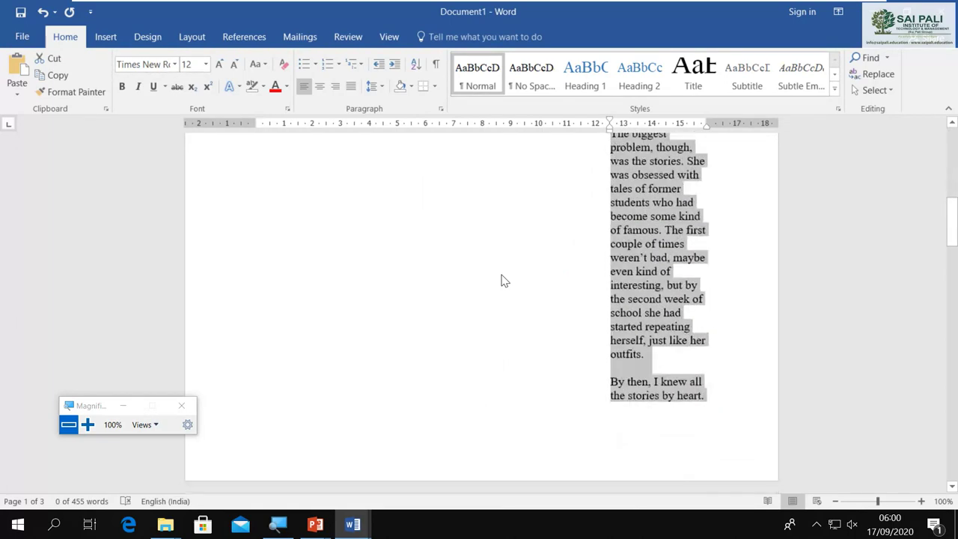
scroll(503, 280, down, 2)
scroll(503, 280, up, 8)
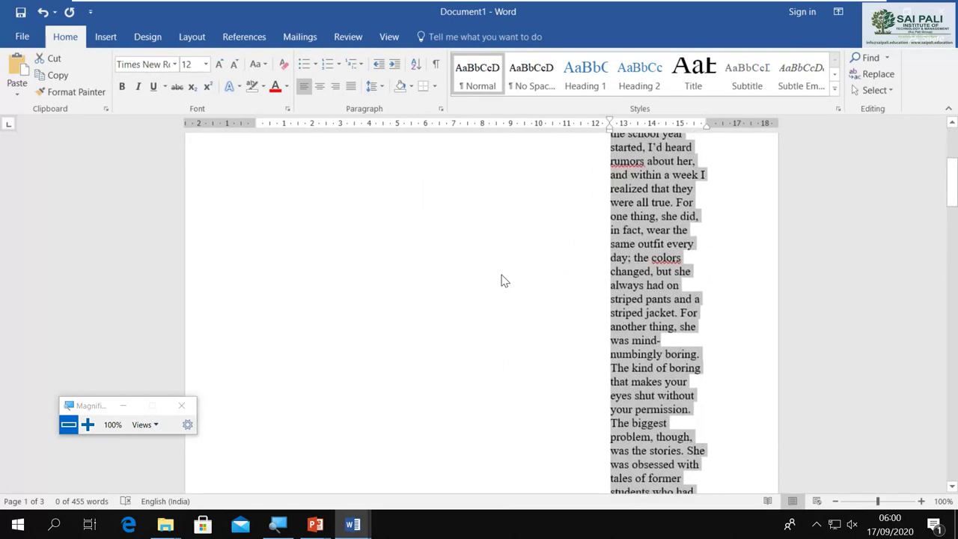
scroll(503, 280, up, 3)
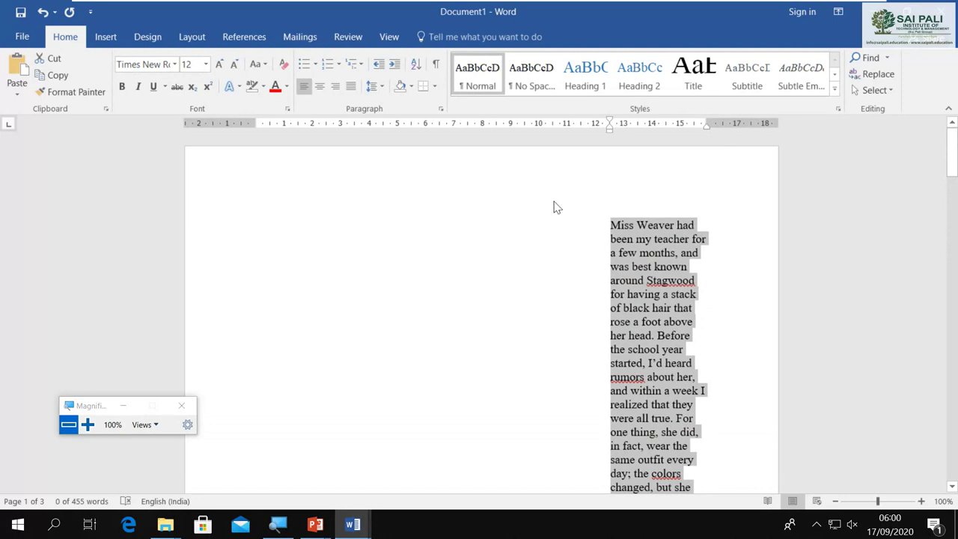
mouse_move(609, 135)
mouse_down()
mouse_move(432, 144)
mouse_move(256, 135)
mouse_up()
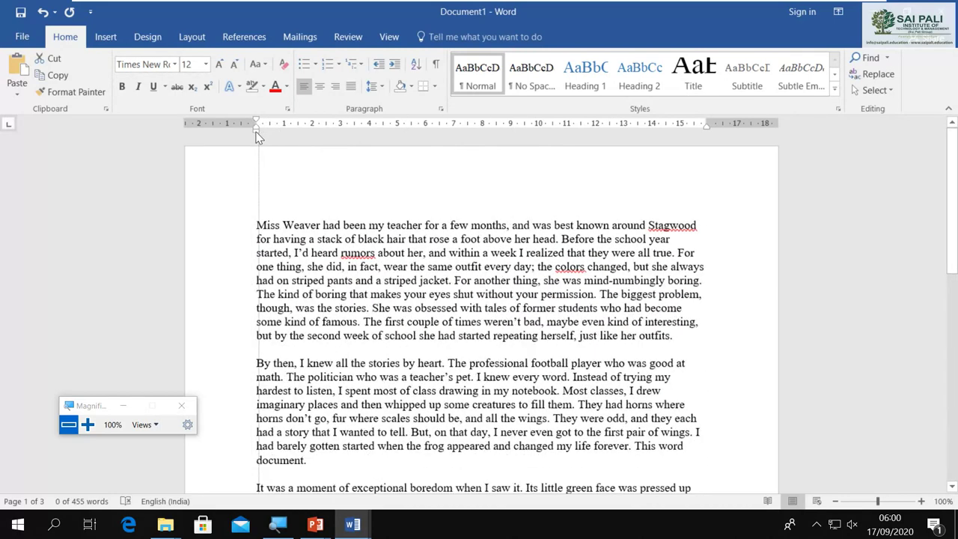
key(ctrl+a)
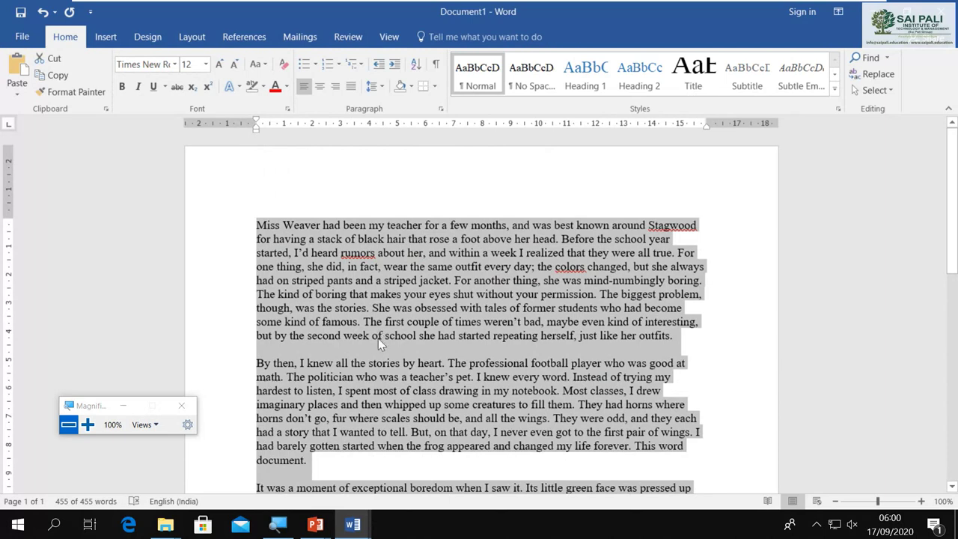
Bring up the overview of open windows and move the selection to the Document1 Word window.
key(super+plus)
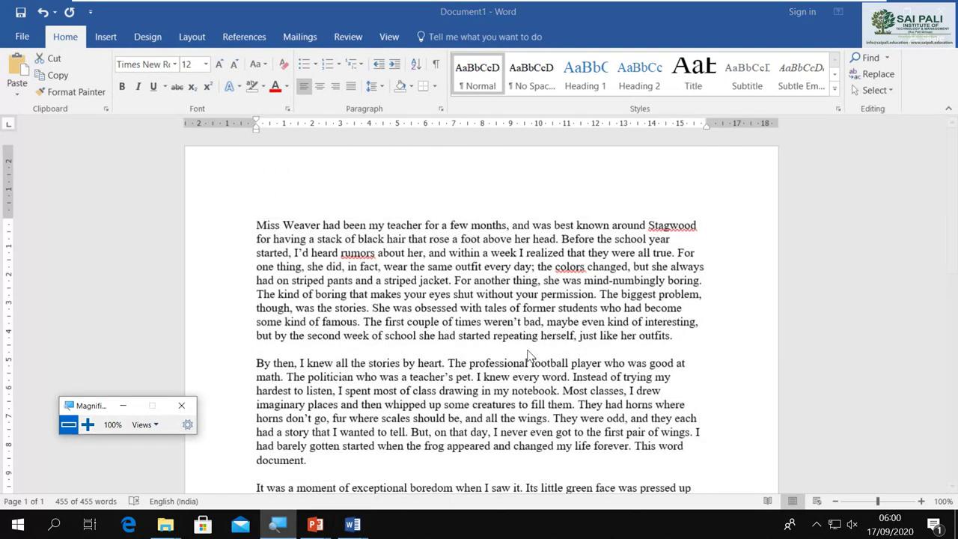
key(alt+Tab)
key(alt+Tab)
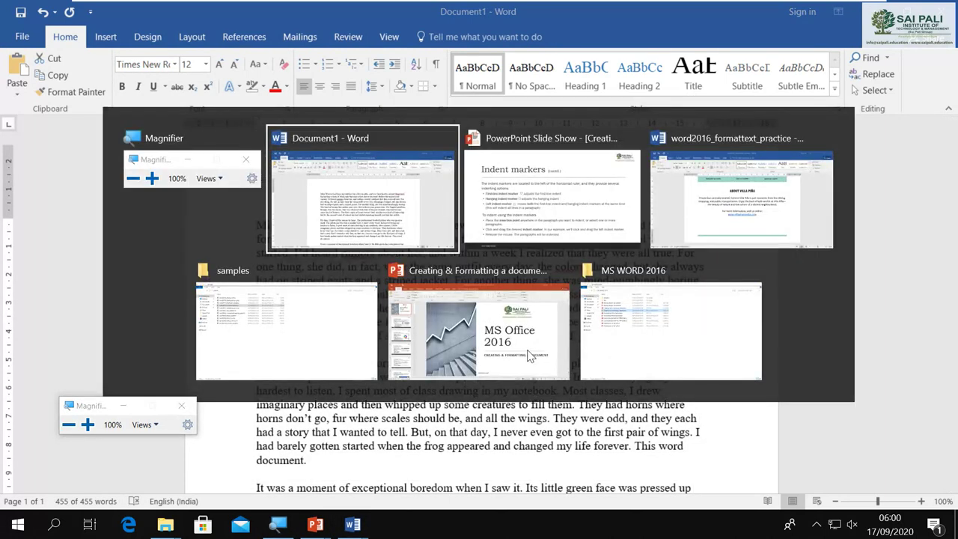